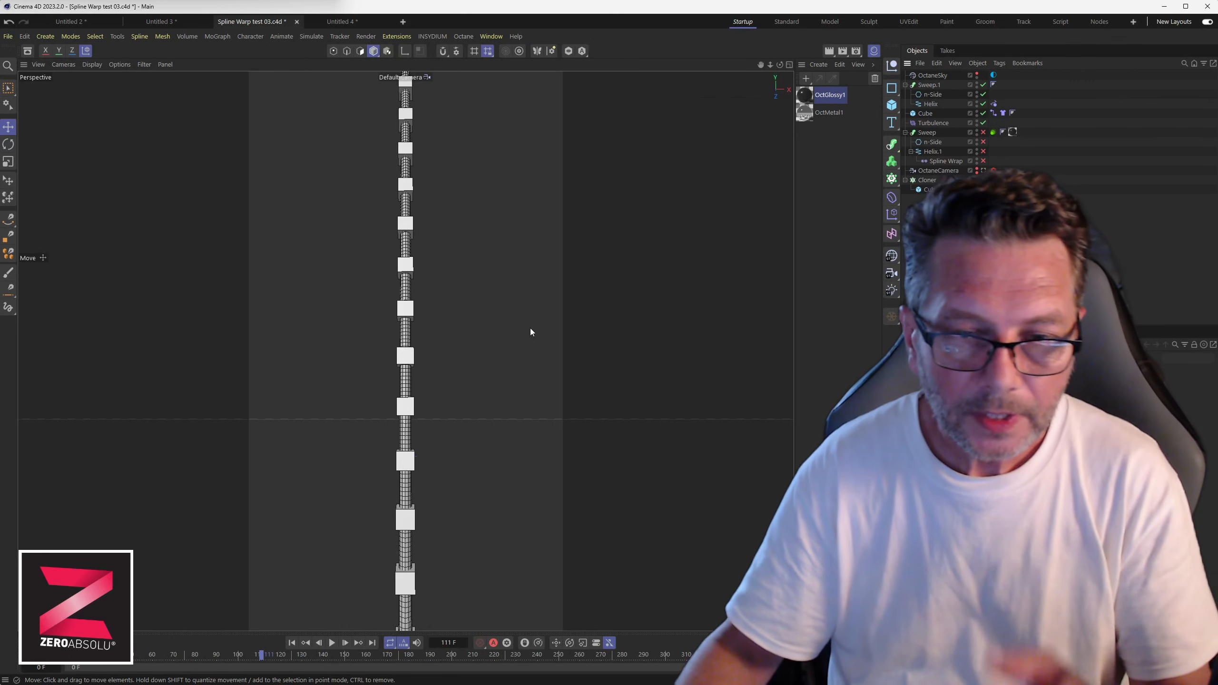
Play the animation to examine how the strand of cubes bends and moves over time.
click(331, 643)
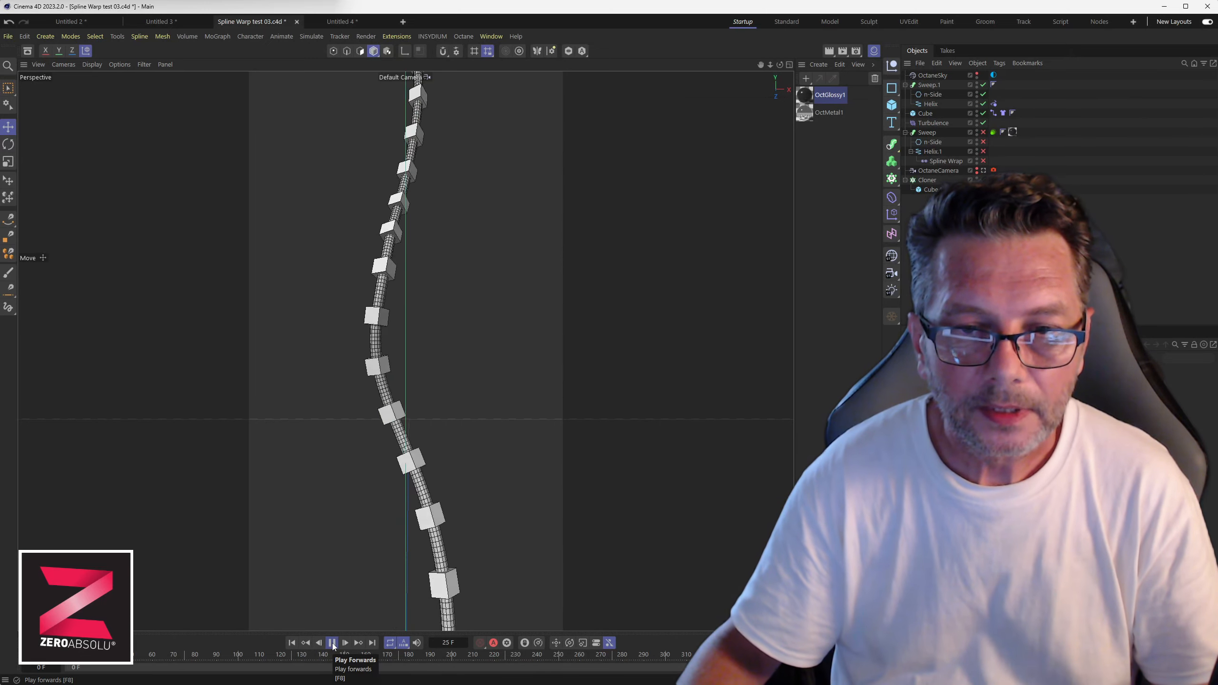
click(332, 643)
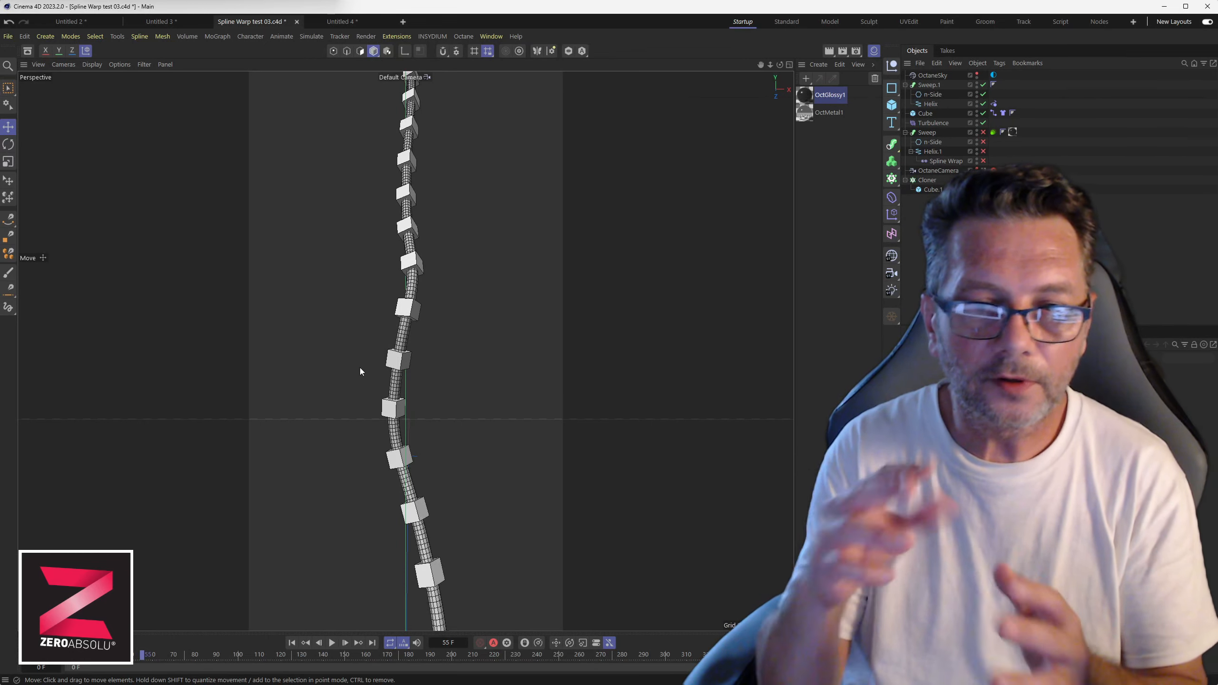
click(333, 643)
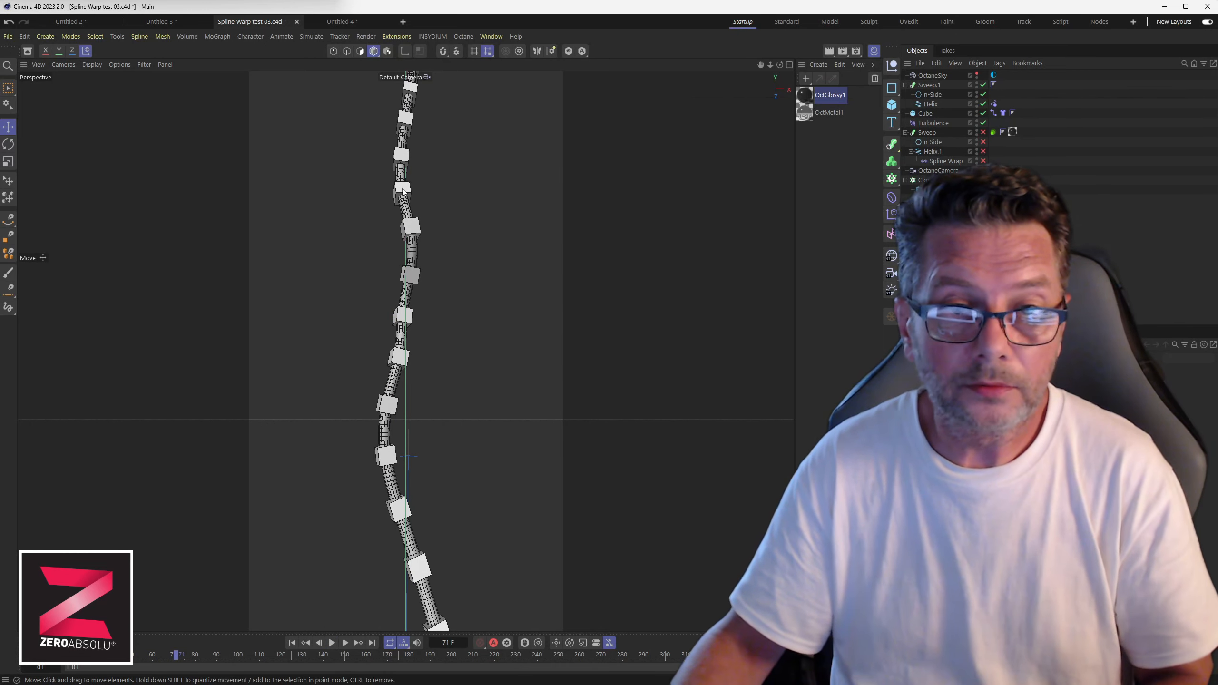
Create a new project and show the Front view at full size.
click(403, 21)
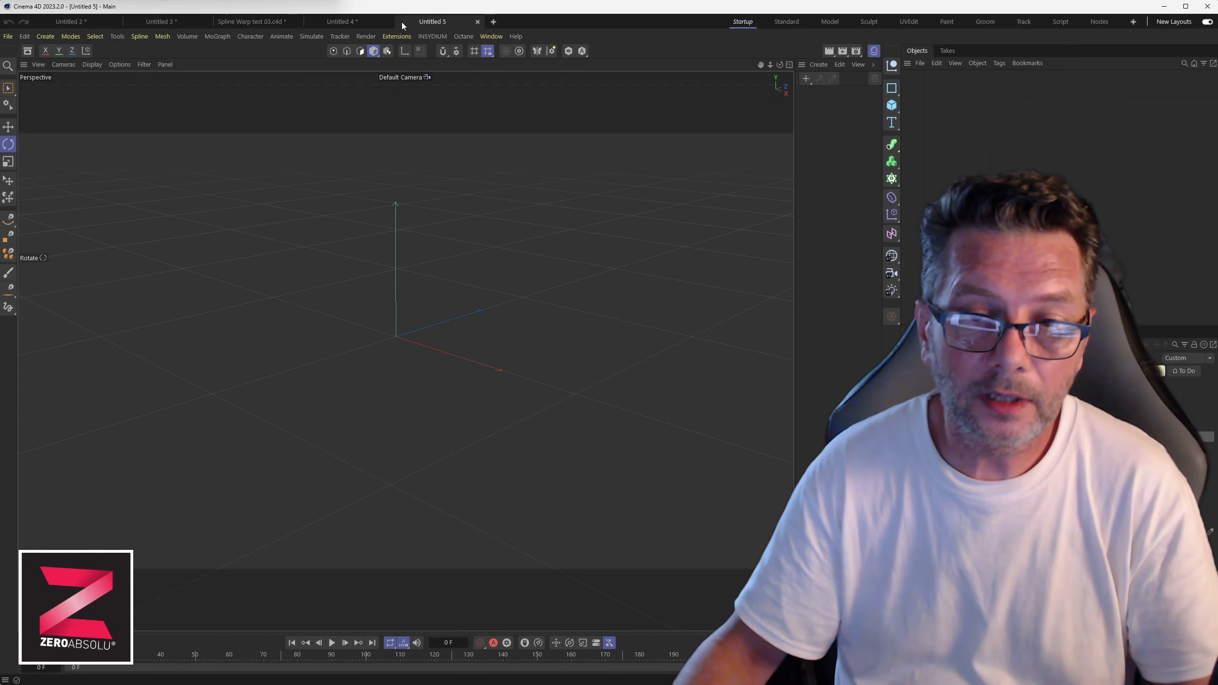
middle_click(434, 214)
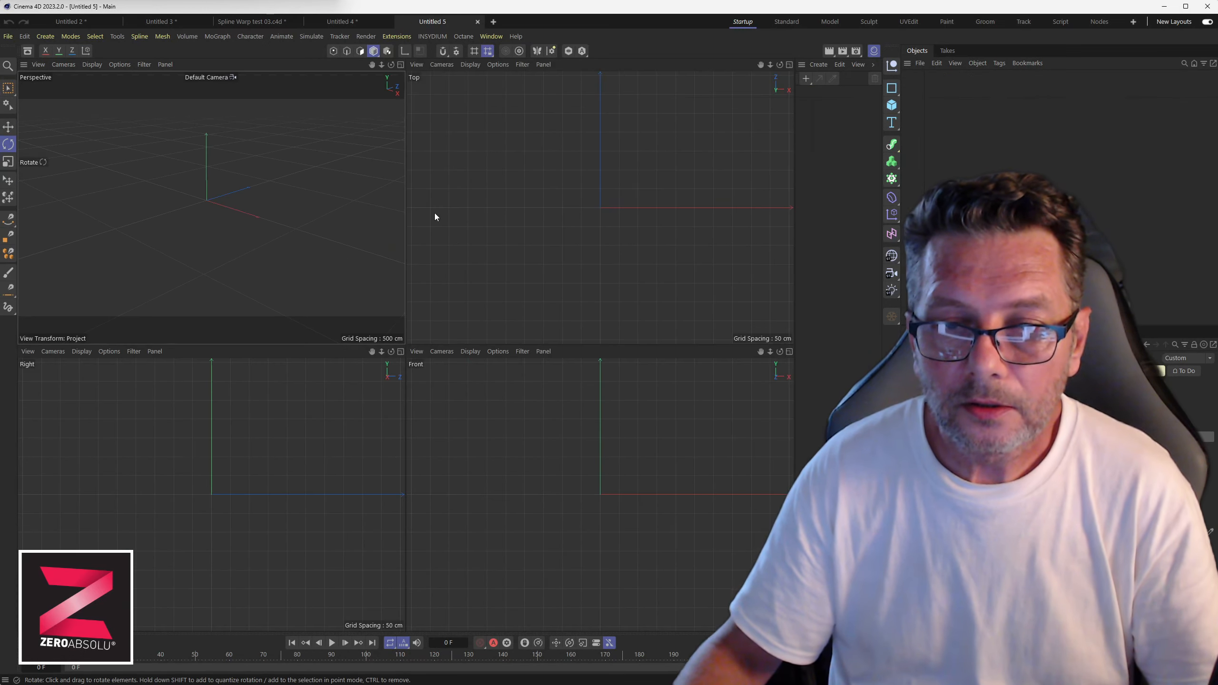
middle_click(469, 403)
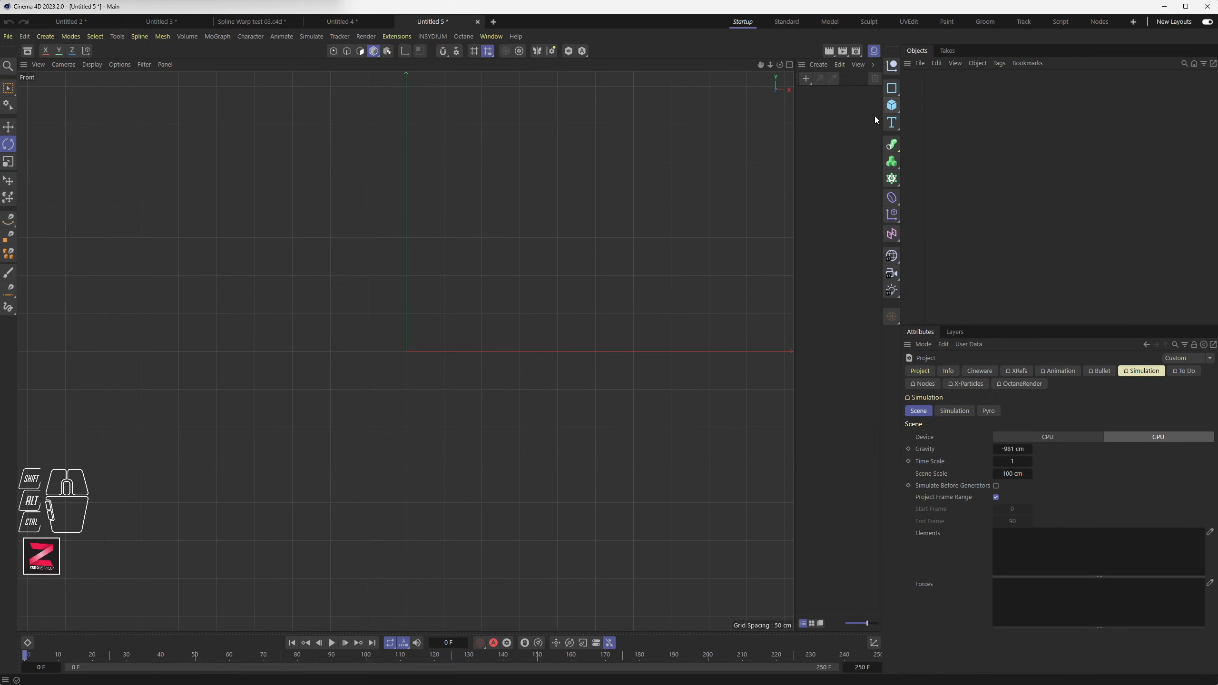
Add a cube and display it in the Perspective view with Gouraud Shading (Lines).
click(893, 108)
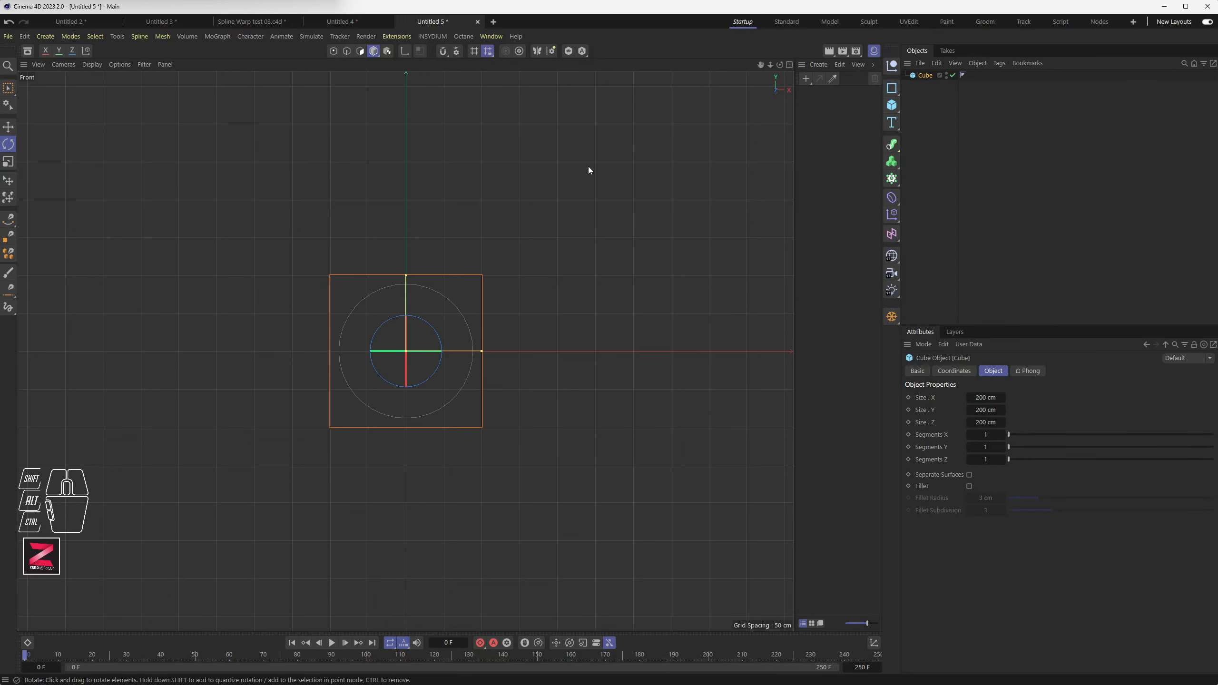
middle_click(400, 215)
middle_click(400, 215)
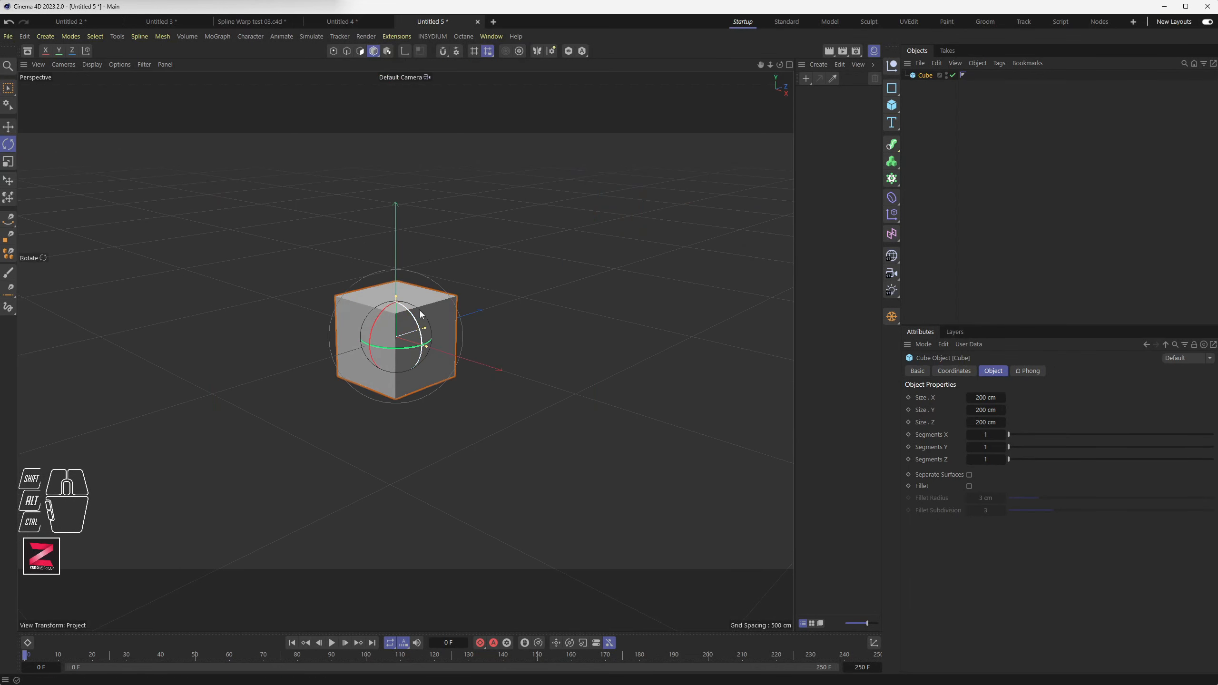
click(92, 64)
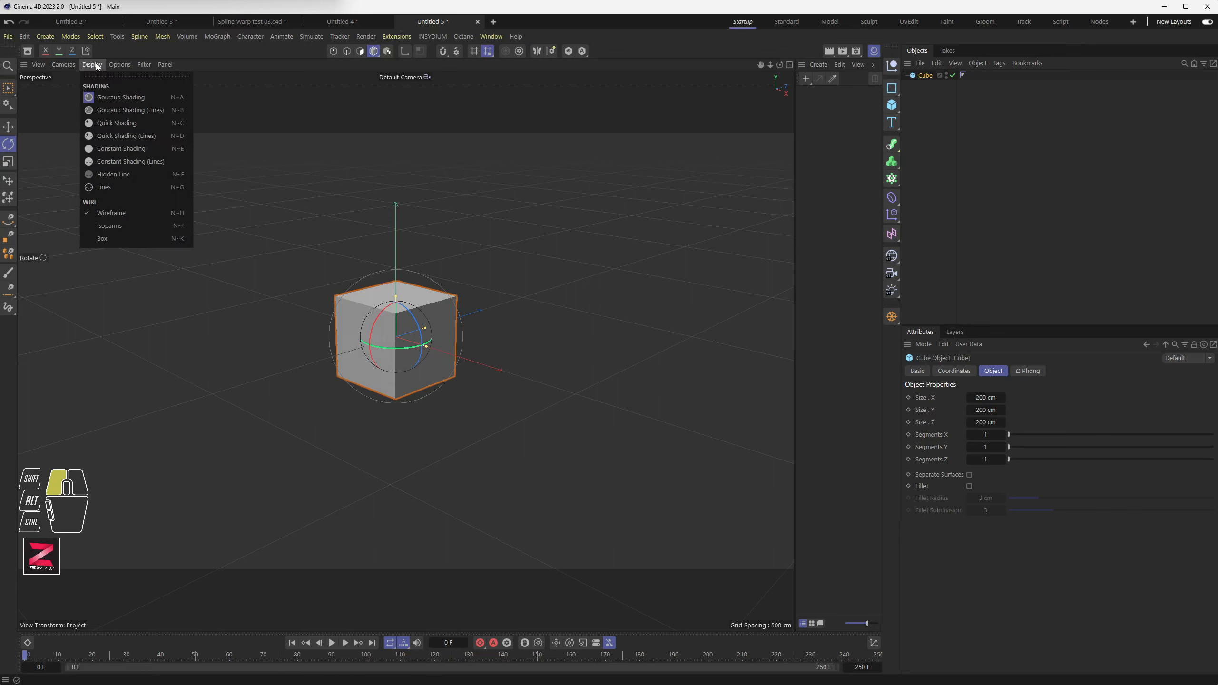
click(151, 110)
Set the cube's X, Y and Z segments to 7 each.
click(1040, 434)
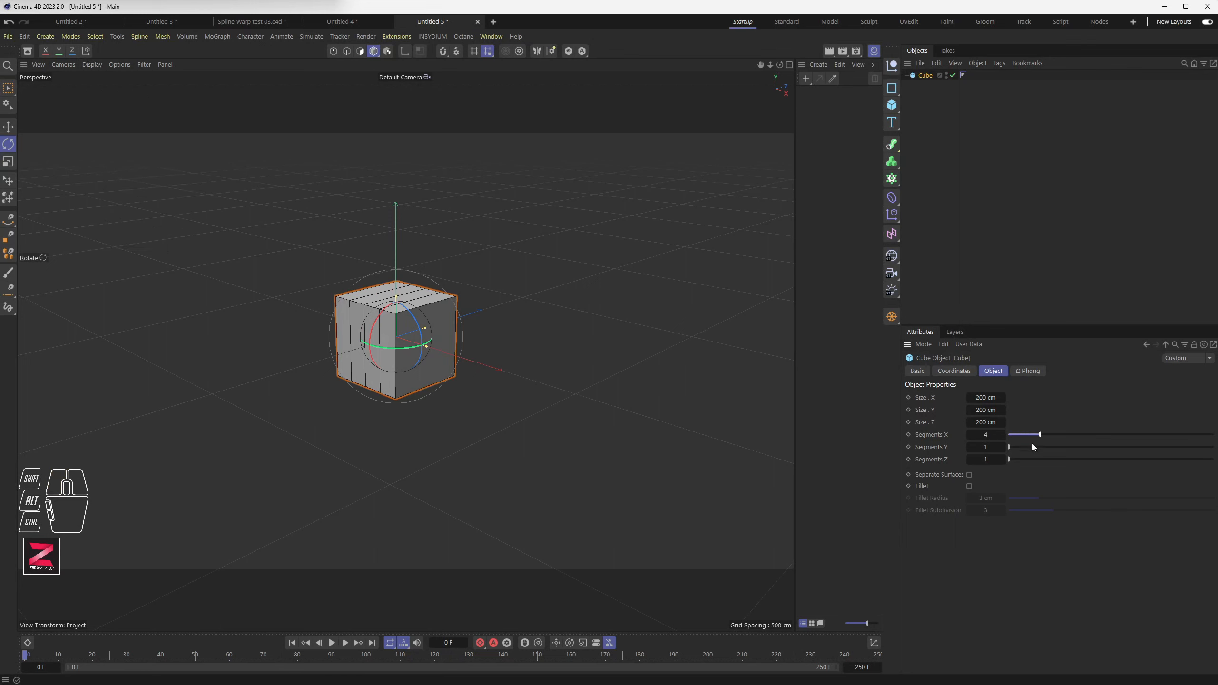
click(1061, 447)
click(1072, 459)
drag(1064, 435, 1073, 435)
click(1073, 447)
scroll(400, 332, up, 3)
scroll(400, 331, up, 5)
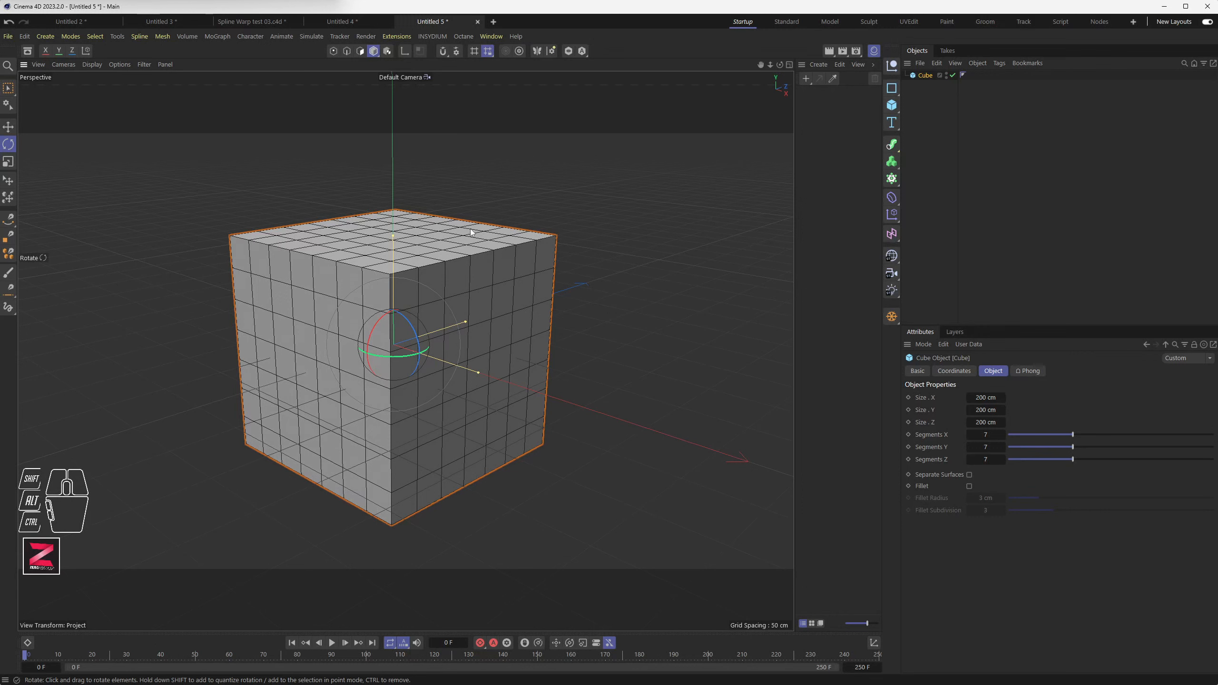
Try to select the parametric cube's points with Rectangle Selection in Points mode.
click(333, 51)
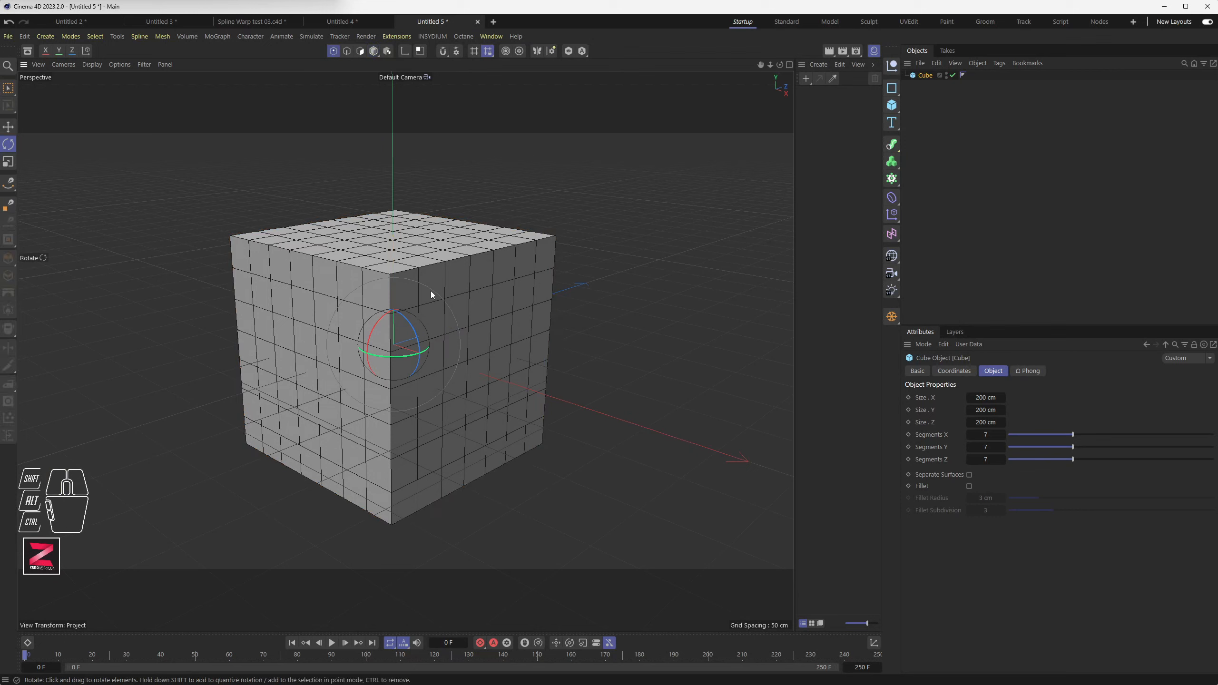
drag(508, 250, 459, 317)
key(ctrl+z)
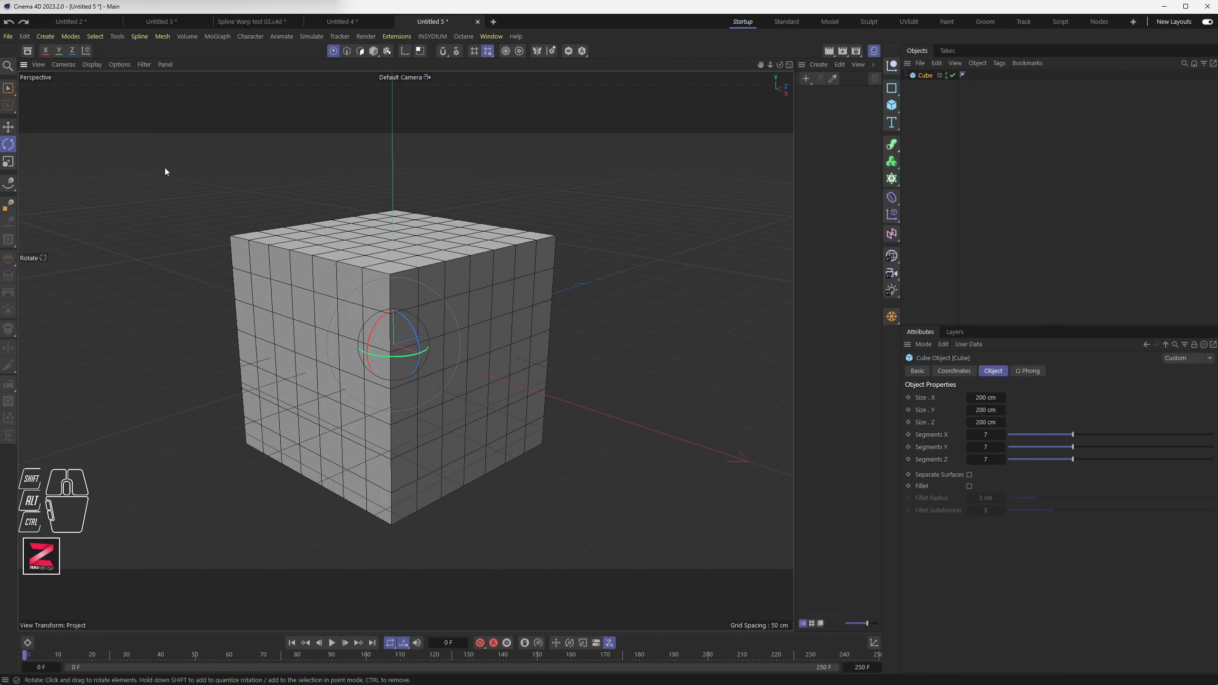
click(8, 89)
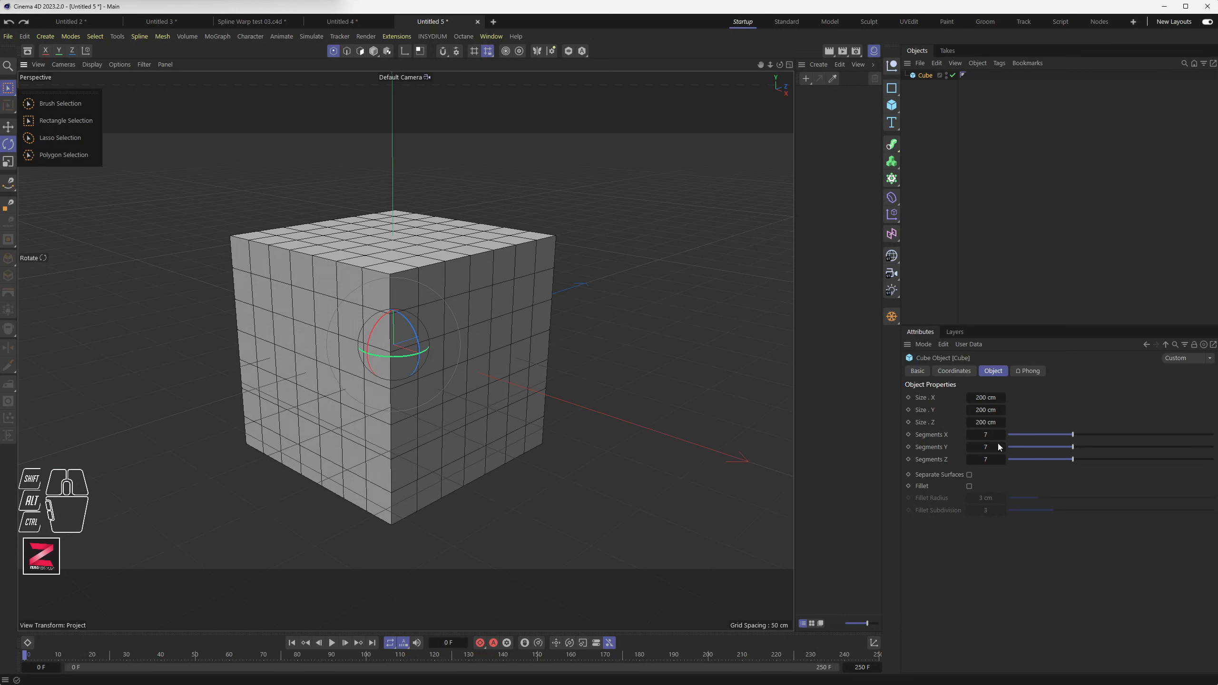
click(65, 120)
drag(185, 147, 699, 491)
drag(198, 185, 643, 379)
Make an editable polygon copy of the cube, disable the parametric original and select the copy.
drag(895, 320, 948, 350)
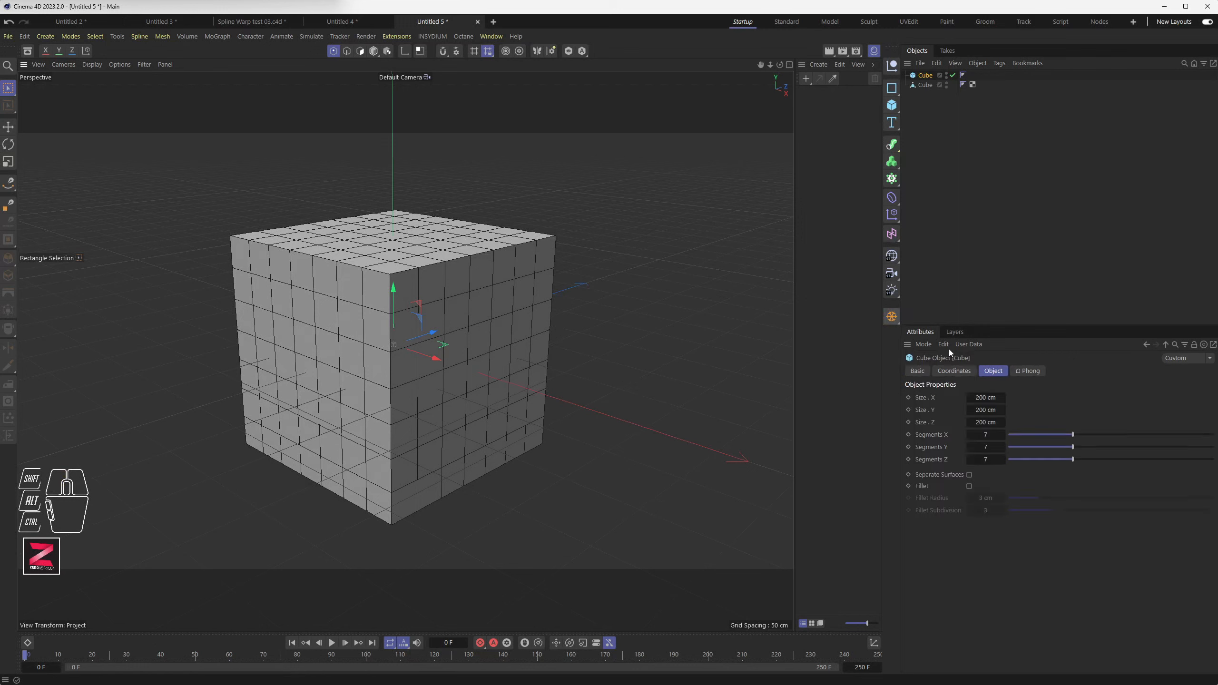
click(953, 75)
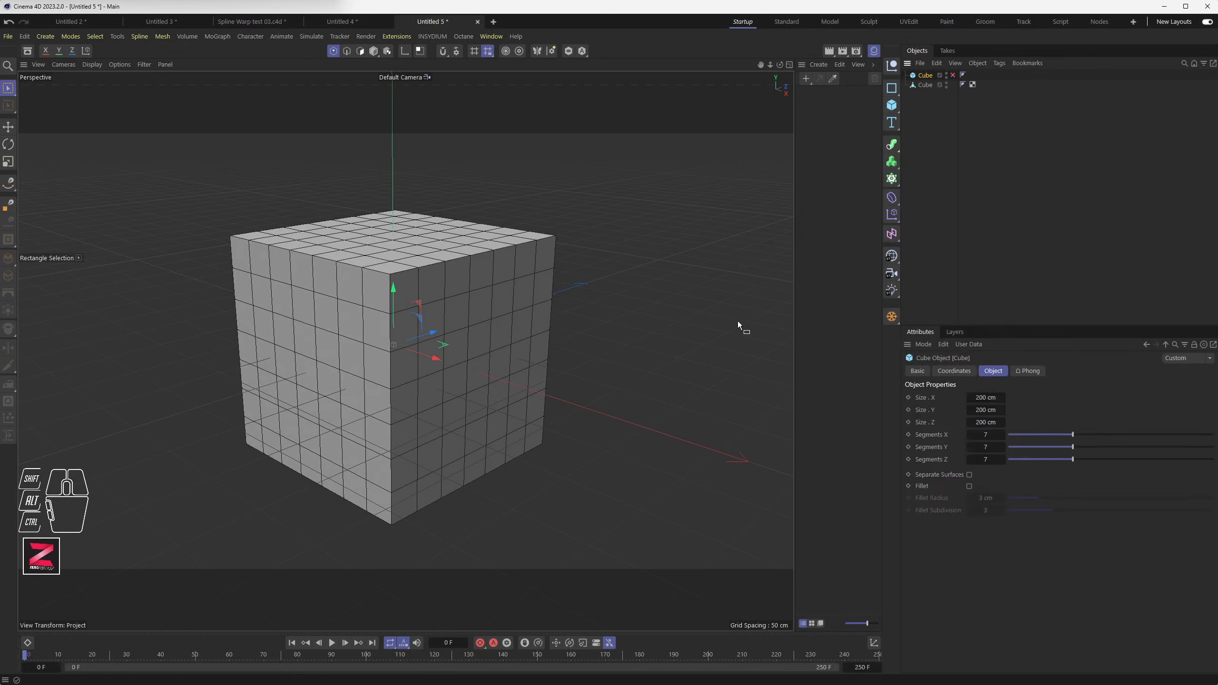
click(927, 85)
Rectangle-select points at two upper corners of the polygon cube in turn, checking the Perspective view's HUD settings.
drag(218, 197, 357, 347)
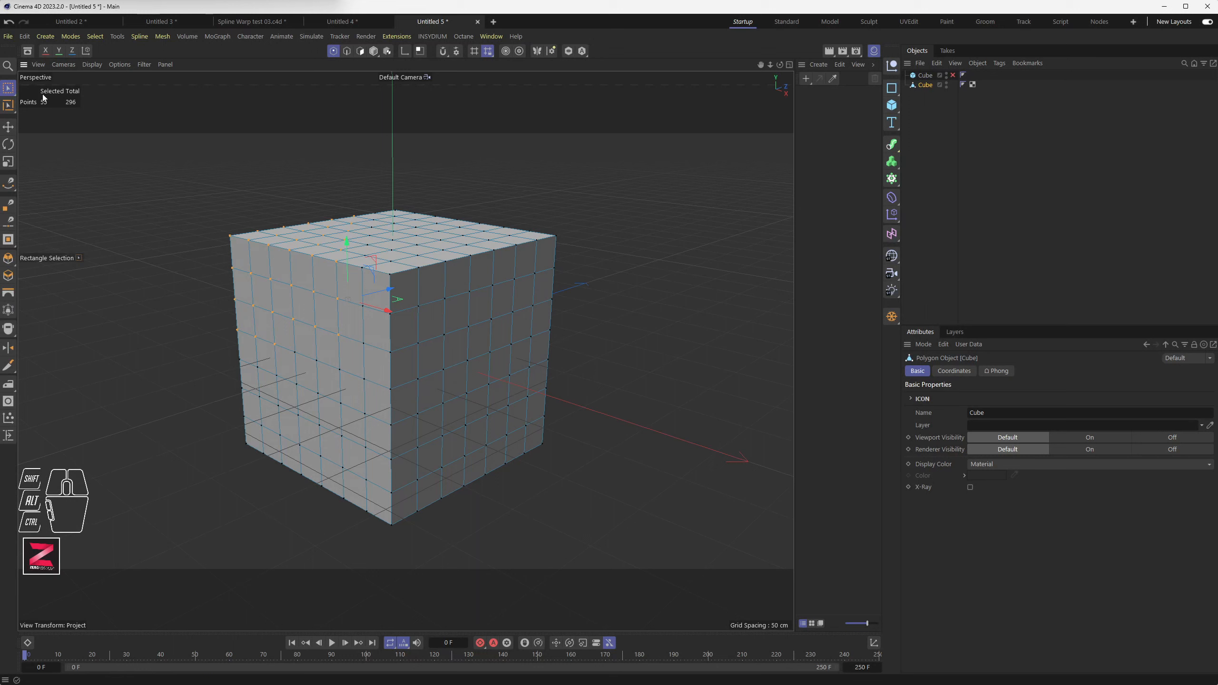
drag(40, 66, 79, 325)
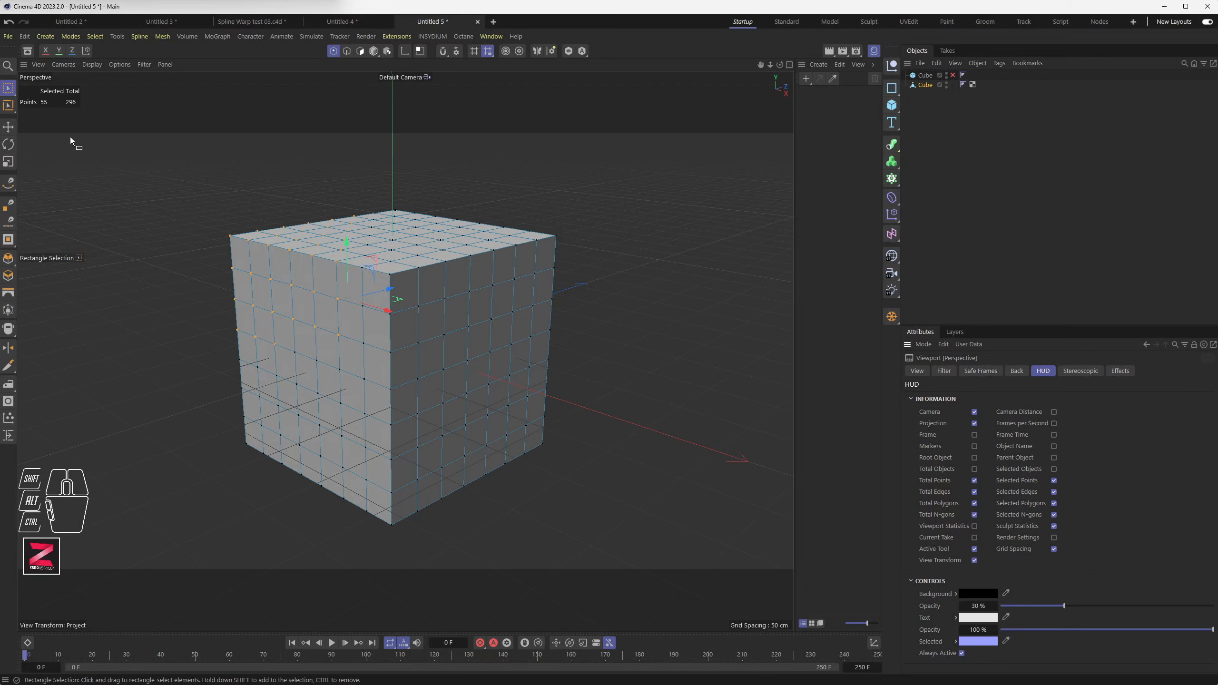
drag(579, 212, 494, 286)
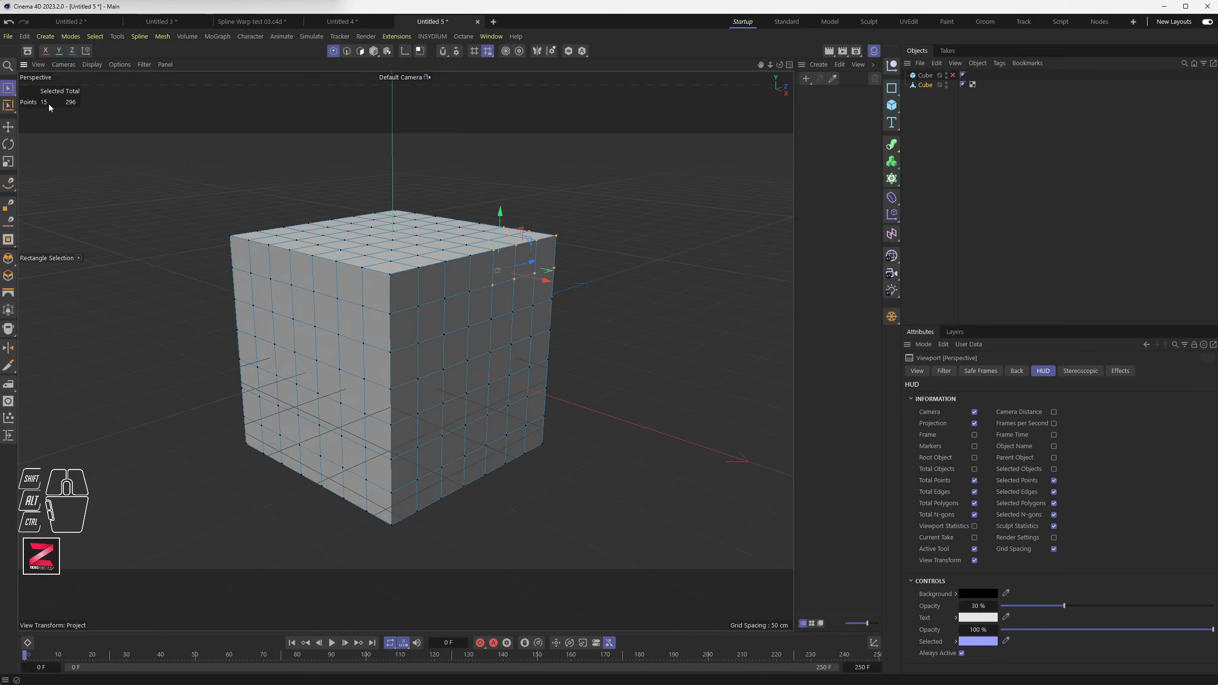
Return to Model mode and delete both the polygon cube and the parametric cube.
click(374, 53)
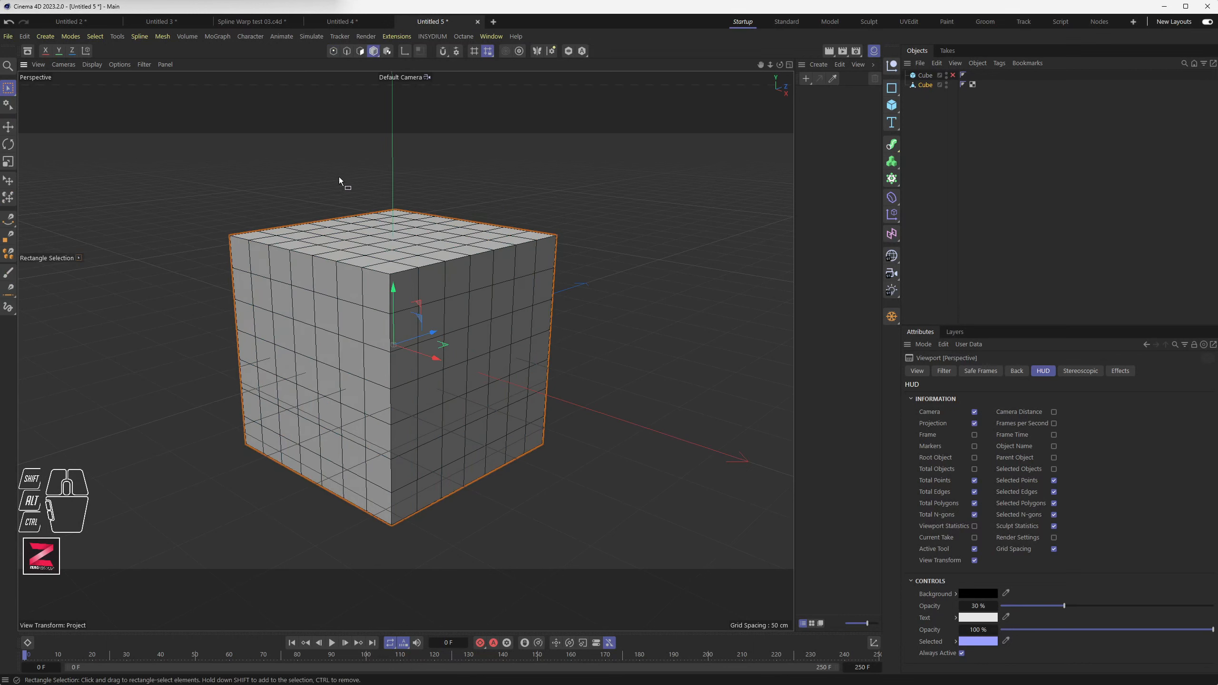
click(339, 250)
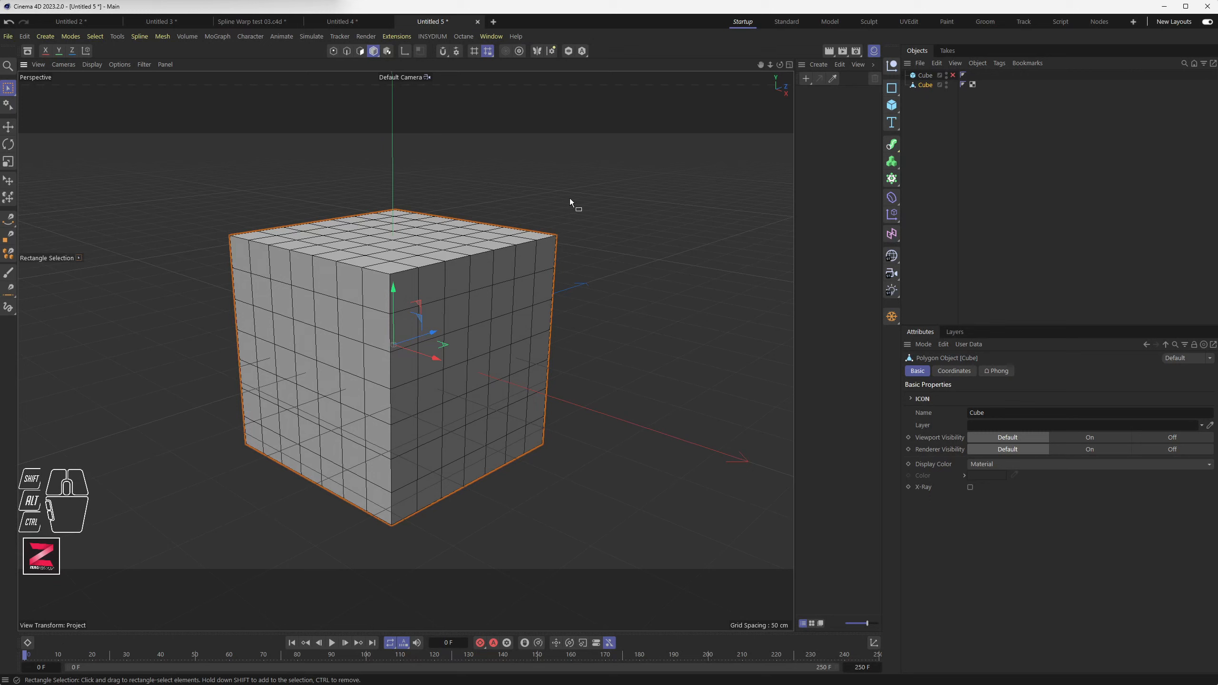
key(Delete)
click(926, 77)
key(Delete)
Show the Front view at full size and hide its World Axis.
middle_click(463, 239)
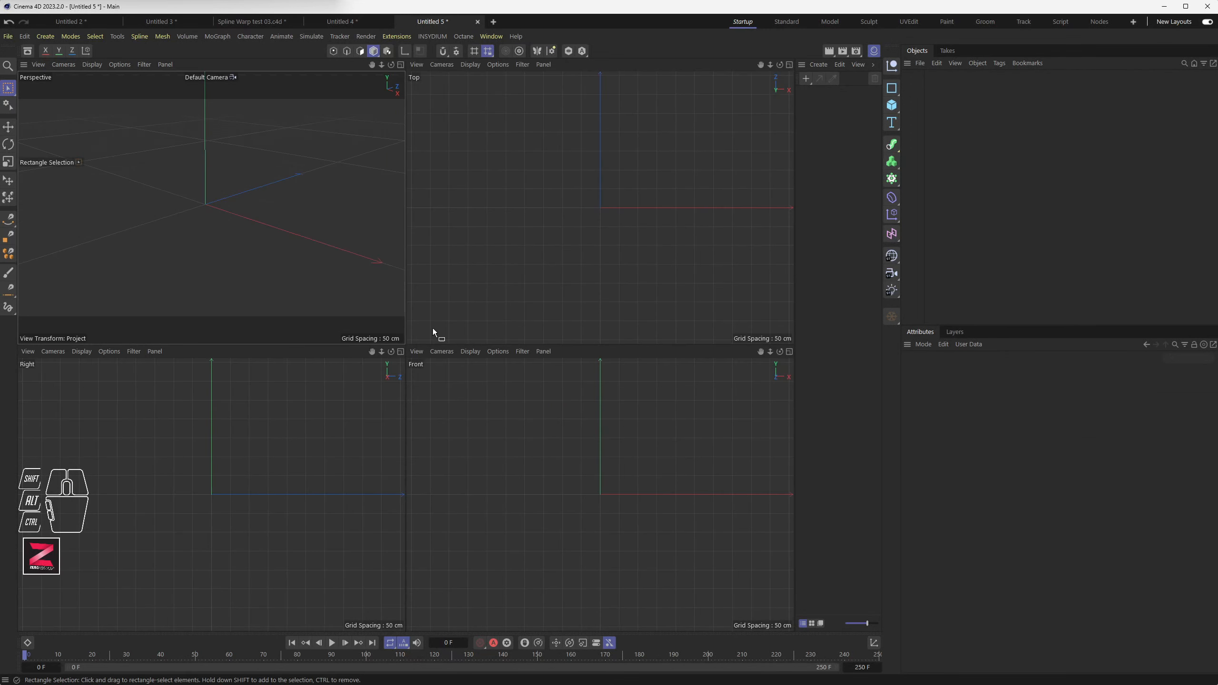
middle_click(487, 395)
scroll(418, 282, up, 4)
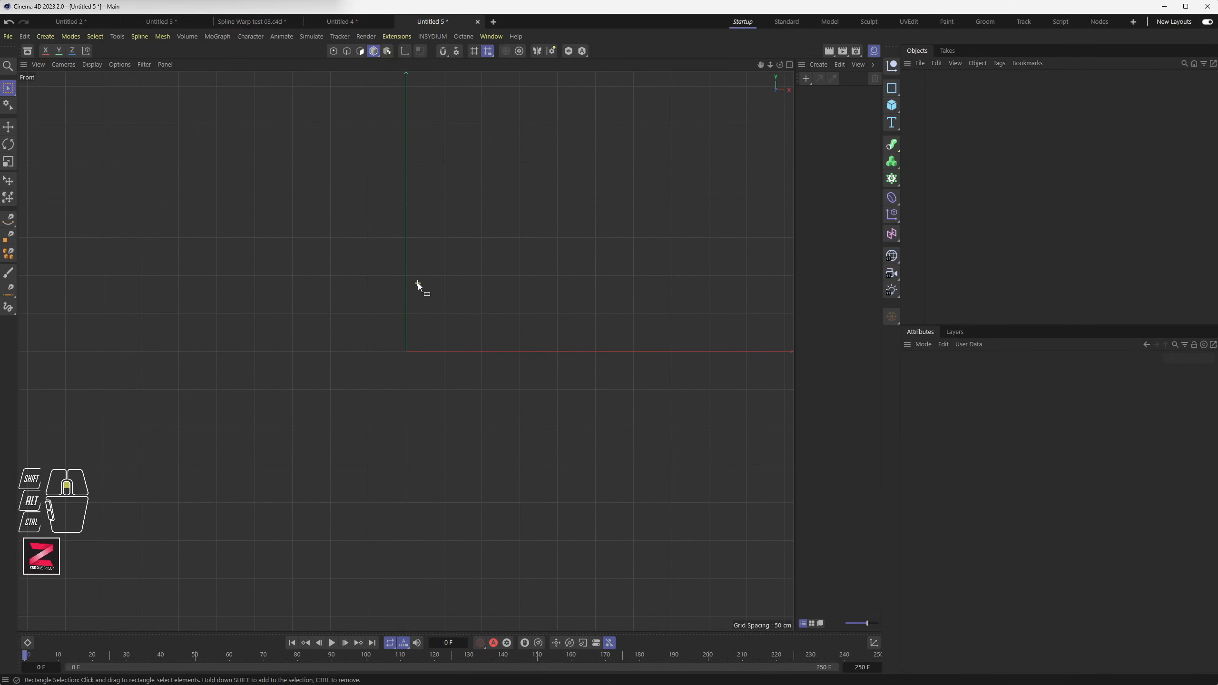
scroll(417, 305, up, 3)
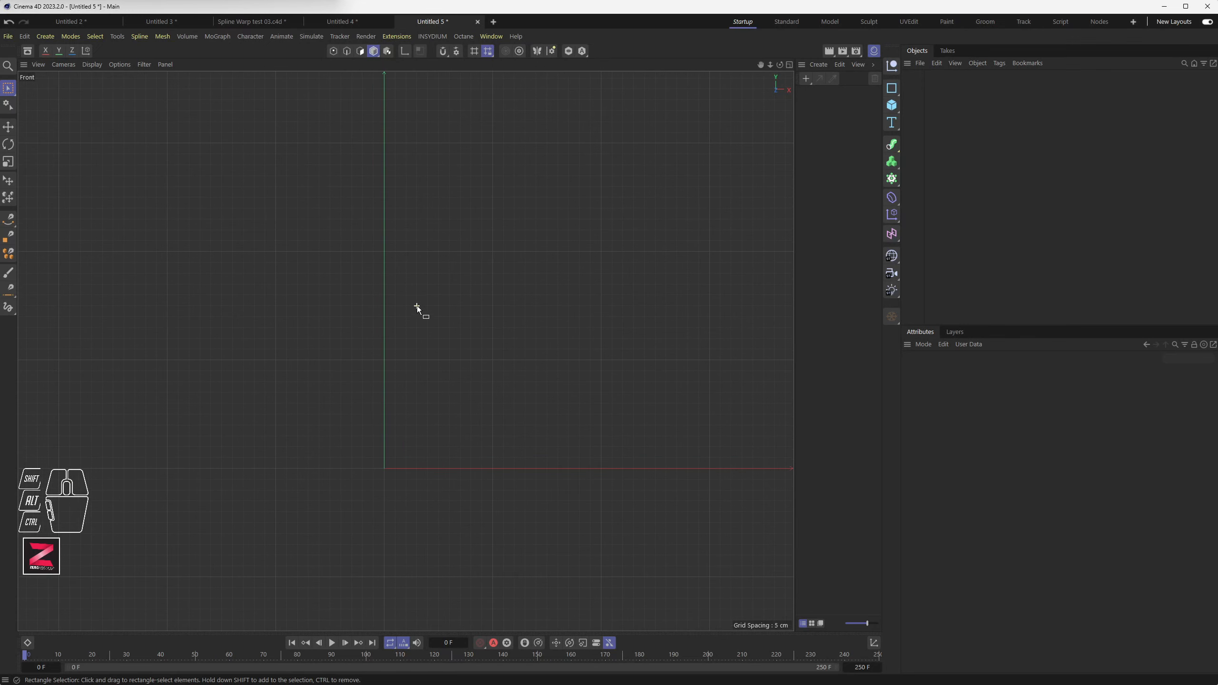
click(141, 65)
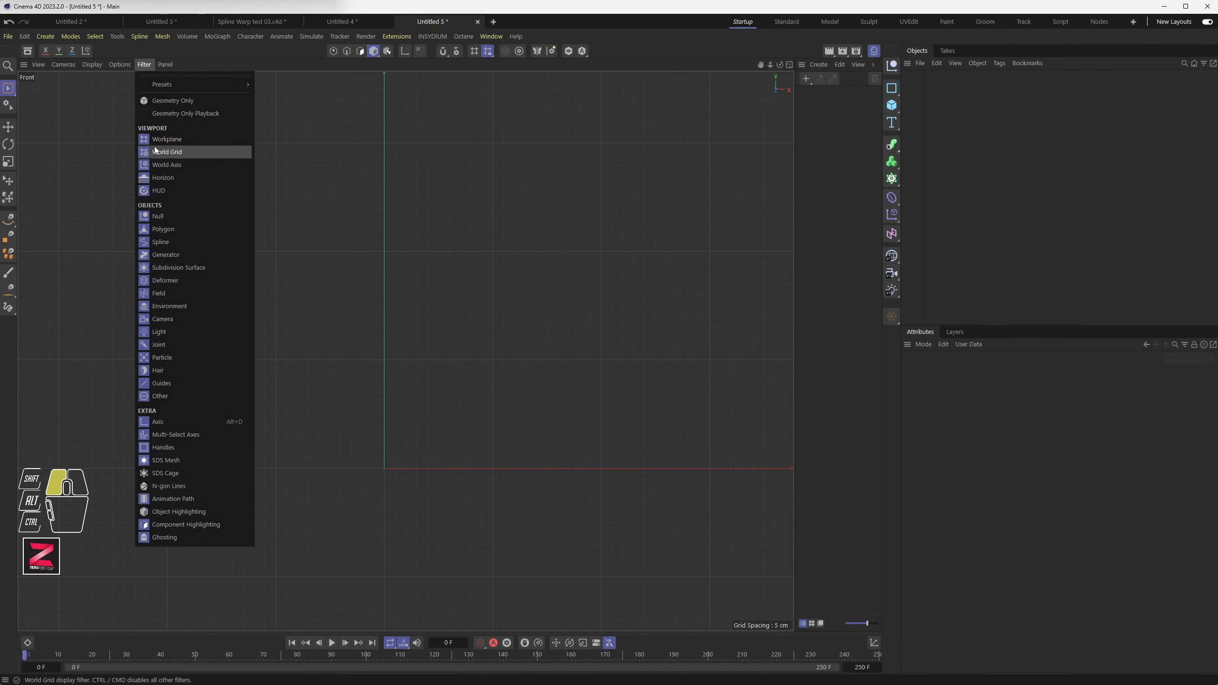
click(157, 163)
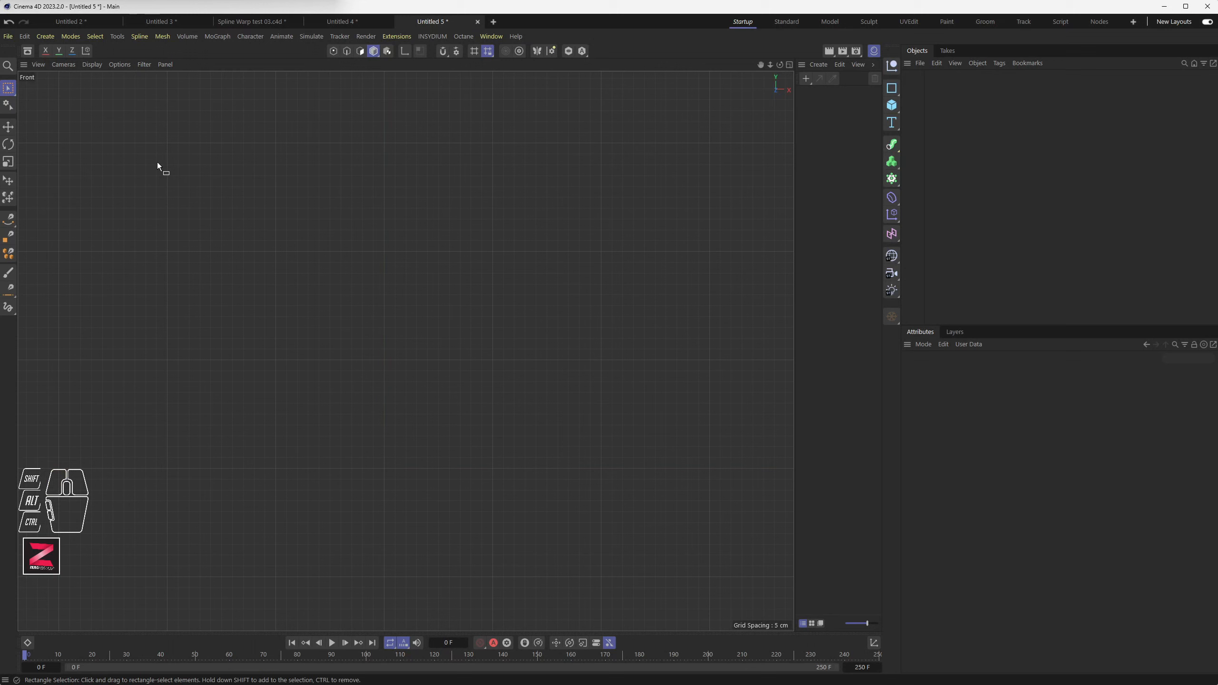
middle_click(387, 464)
middle_click(407, 431)
alt+middle_drag(390, 461, 407, 419)
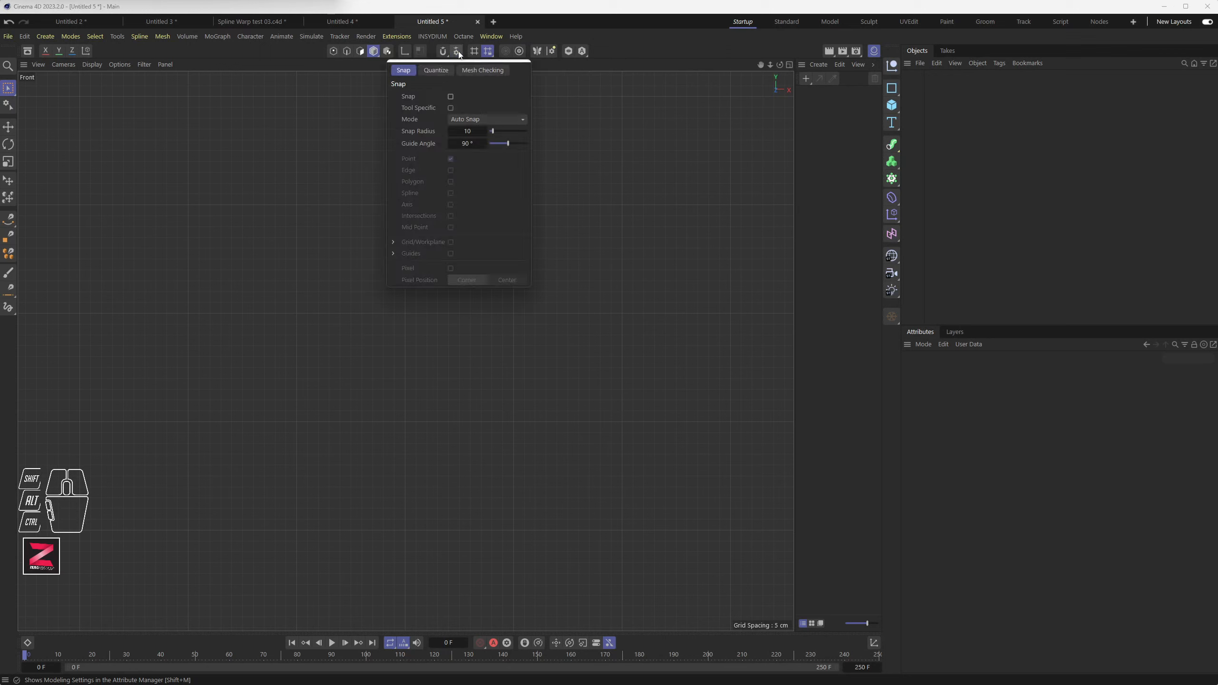
Enable snapping and add Grid/Workplane as a snap target alongside Point.
click(457, 51)
click(450, 97)
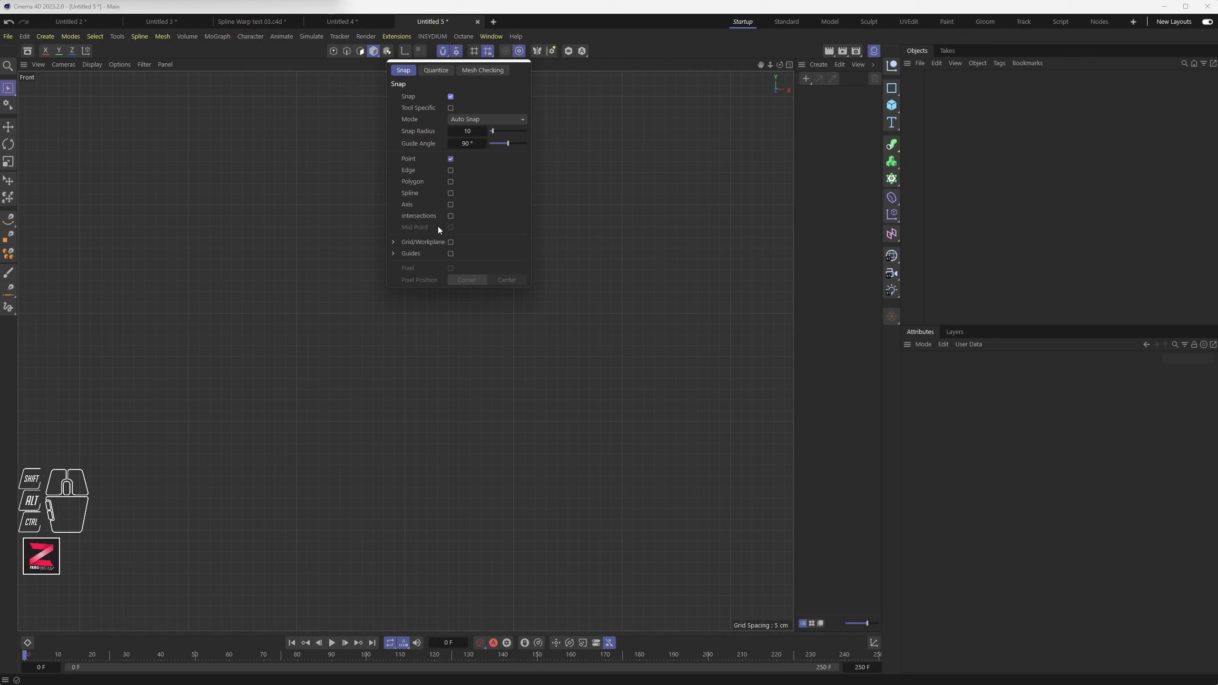
click(451, 243)
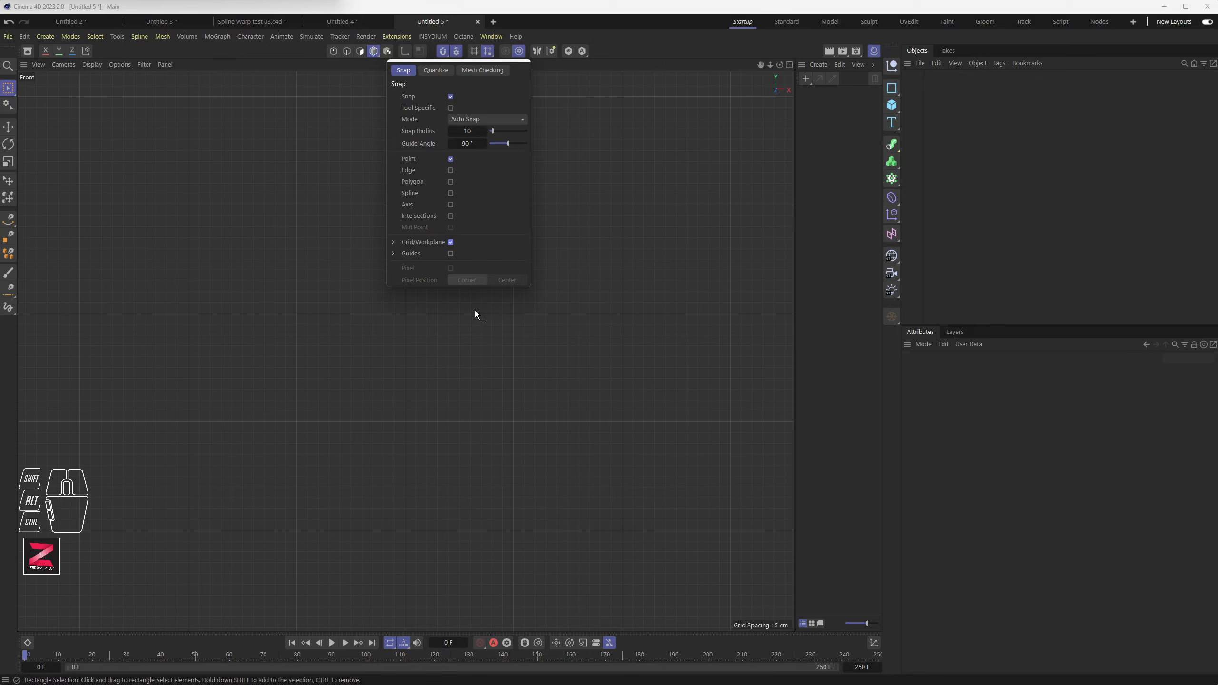
Draw a straight vertical two-point spline with the Spline Pen in the Front view, snapping both ends to the grid.
click(10, 223)
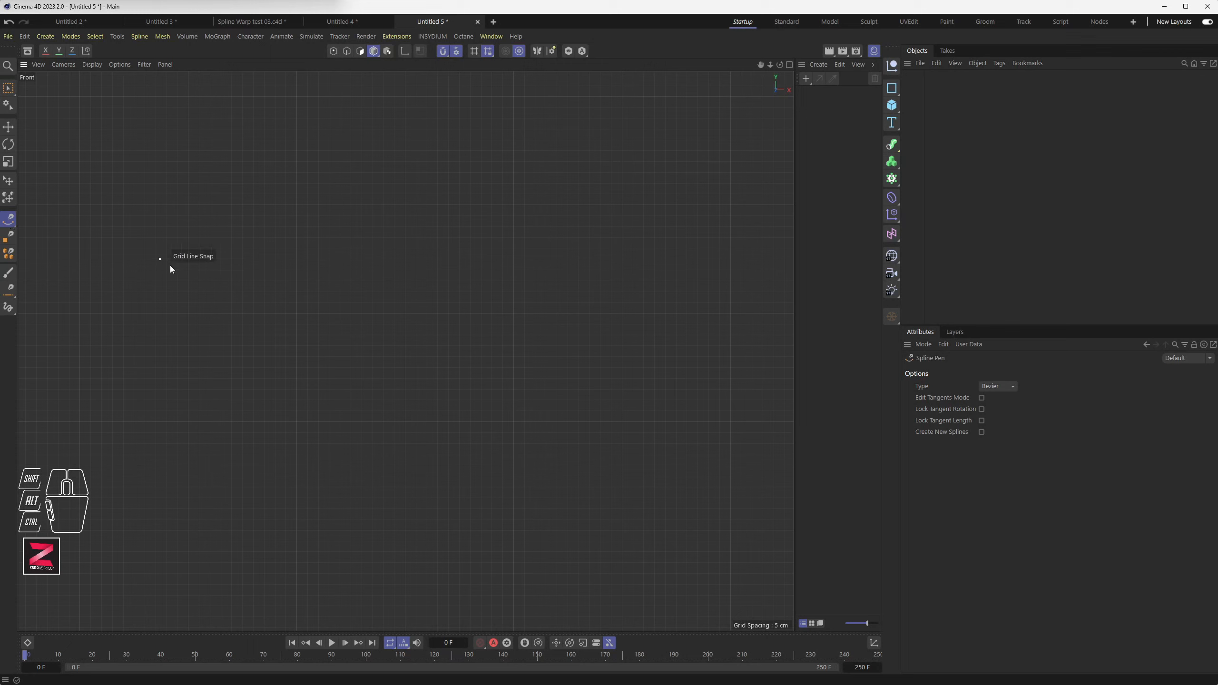
click(406, 205)
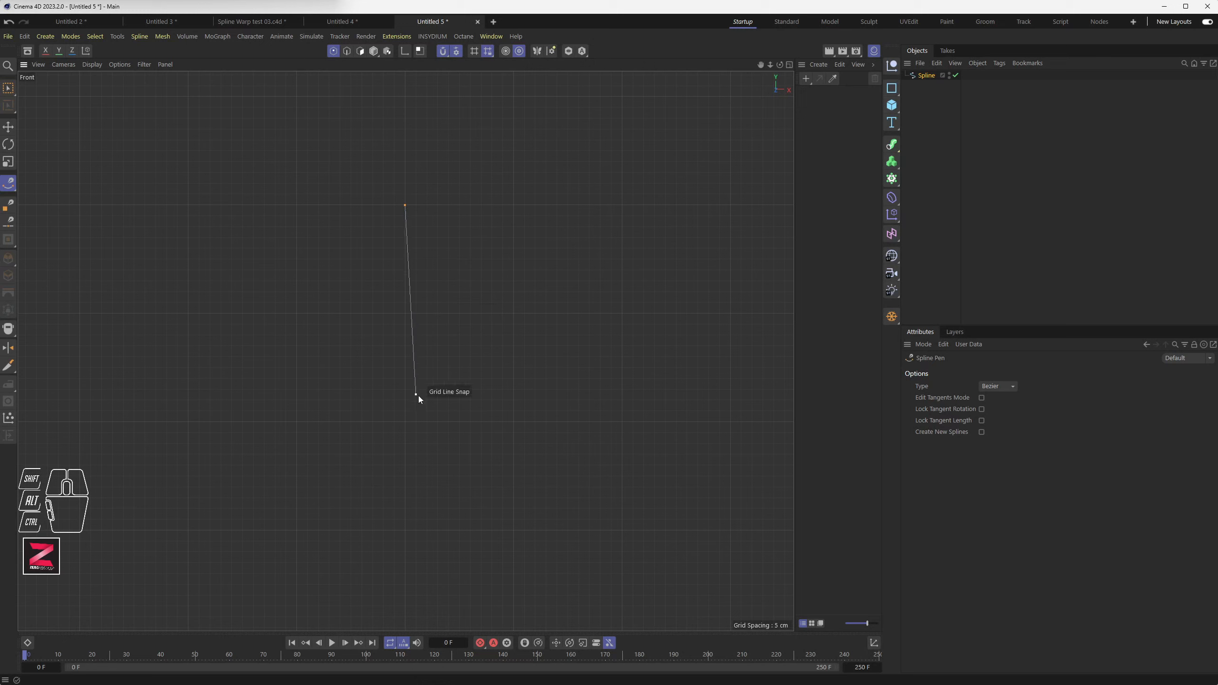
click(405, 422)
click(404, 422)
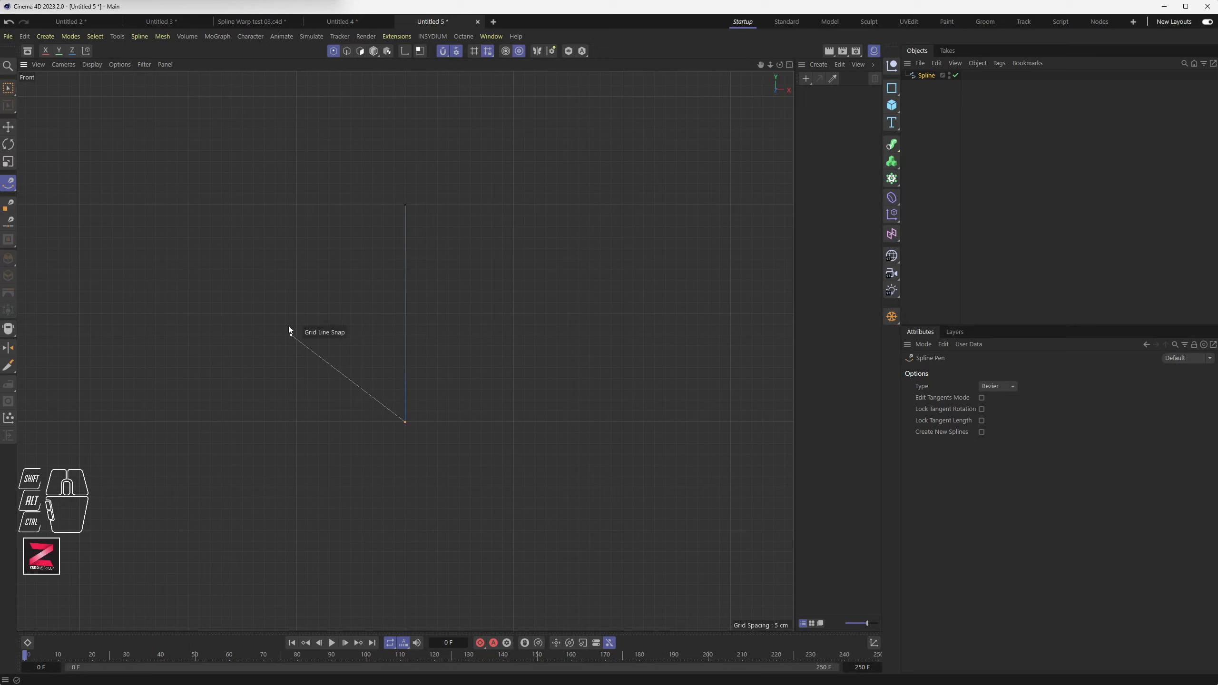
key(Escape)
Select the spline's upper point with Rectangle Selection.
click(8, 89)
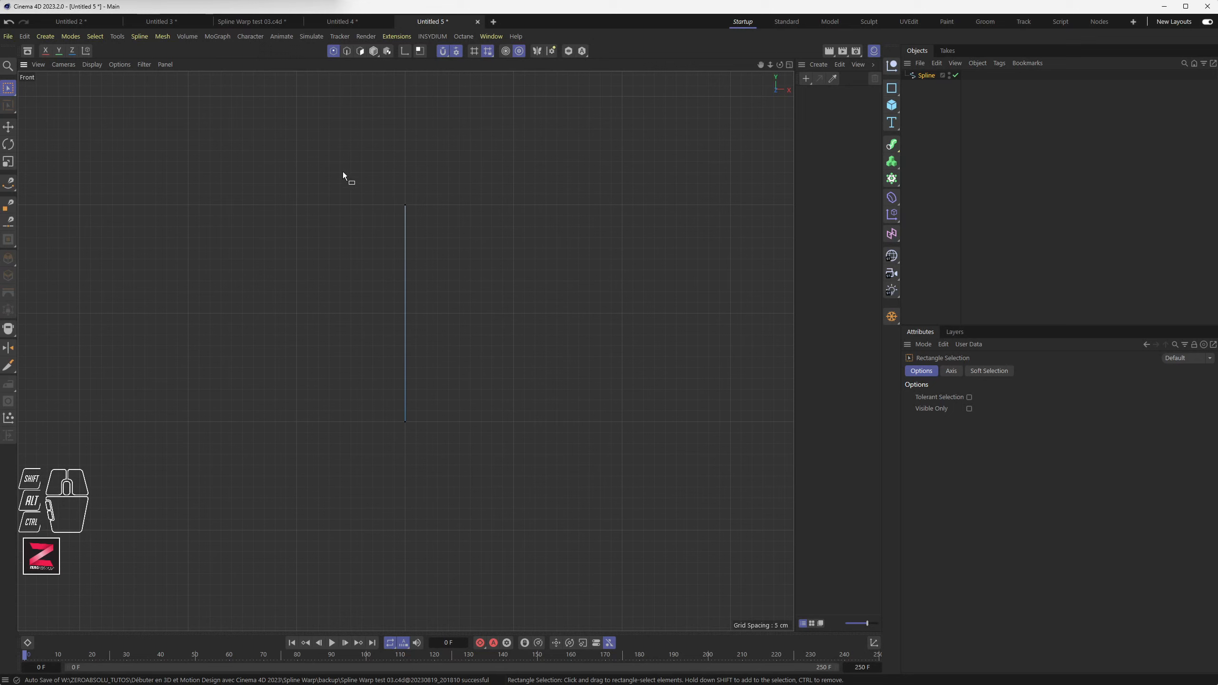
click(9, 89)
click(49, 120)
drag(350, 166, 477, 240)
Enable Total Points in the Front view's HUD settings.
click(38, 65)
click(63, 322)
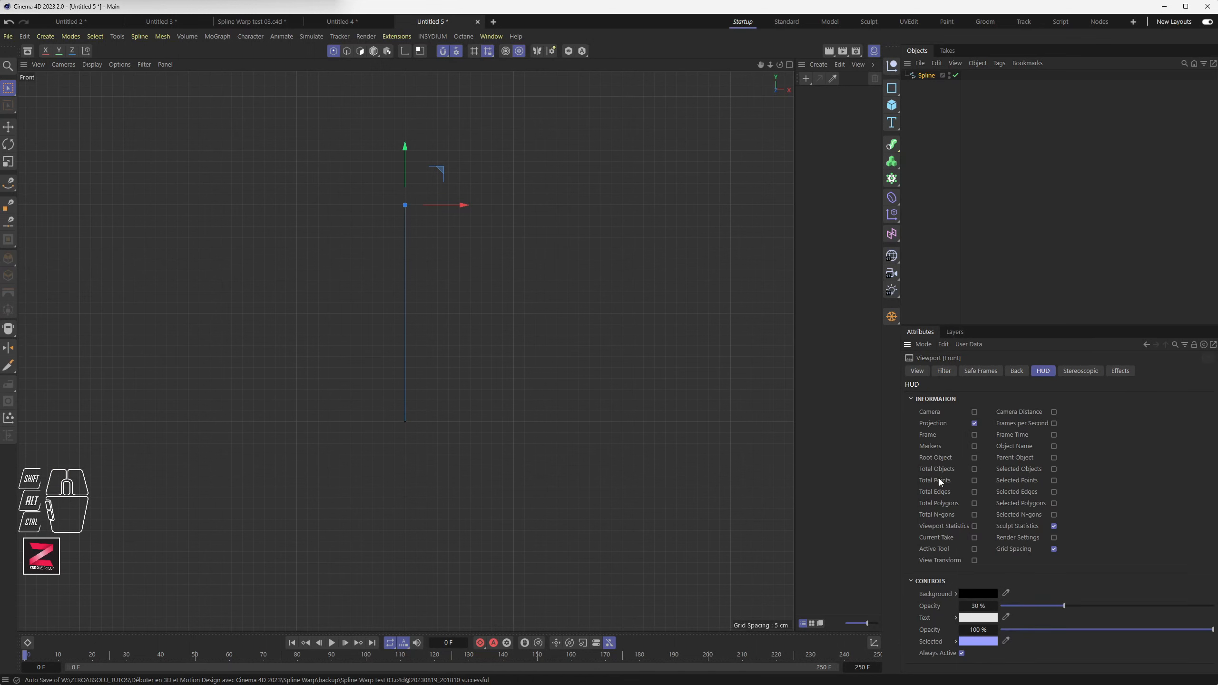
click(974, 480)
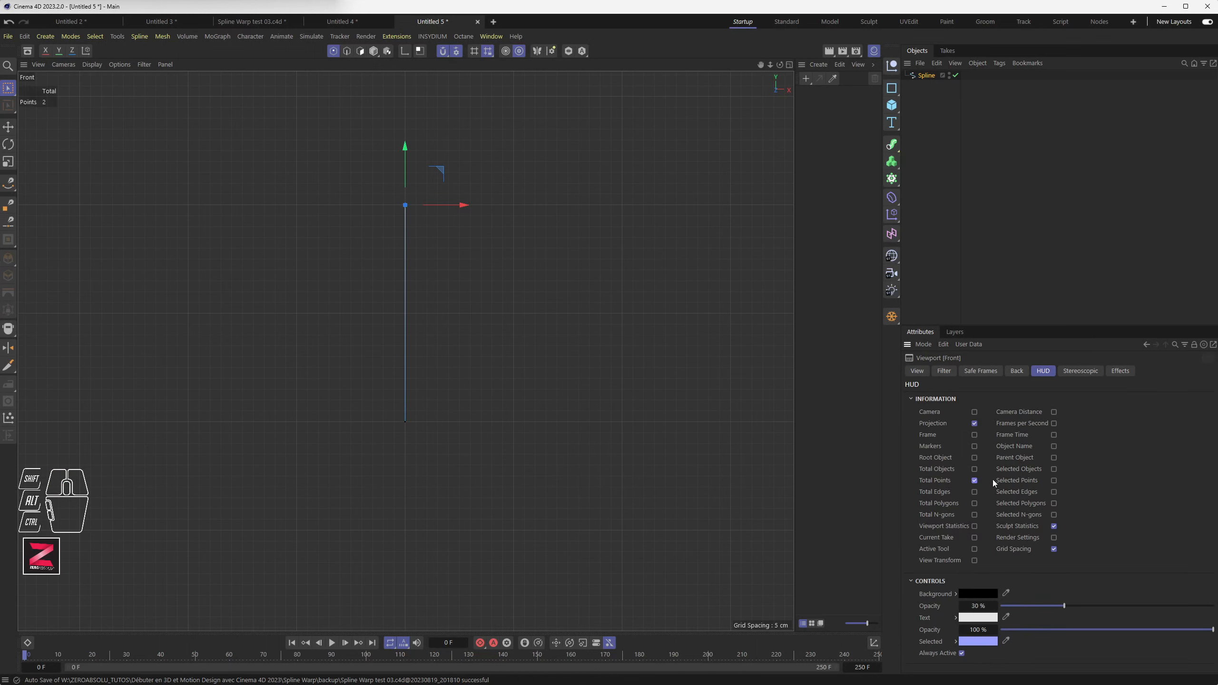
Enable Selected Points in the Front view's HUD settings and select both points of the spline.
click(1053, 480)
click(1046, 372)
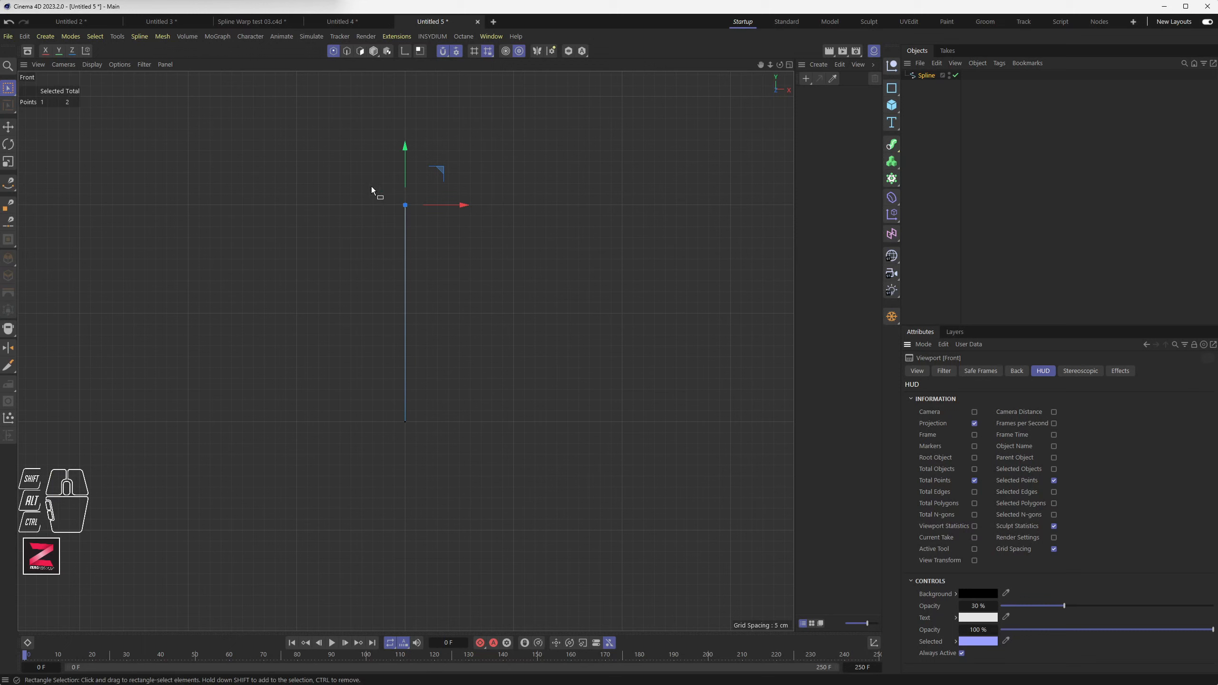
drag(318, 142, 471, 501)
scroll(423, 294, up, 3)
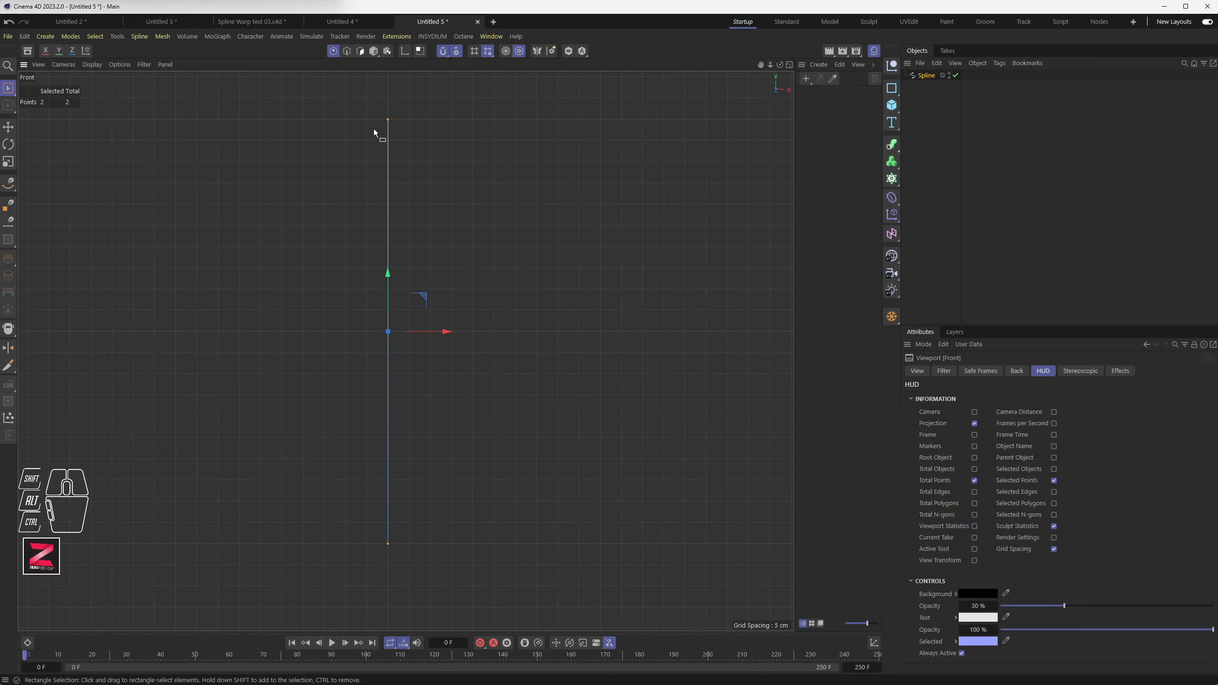
scroll(425, 268, down, 3)
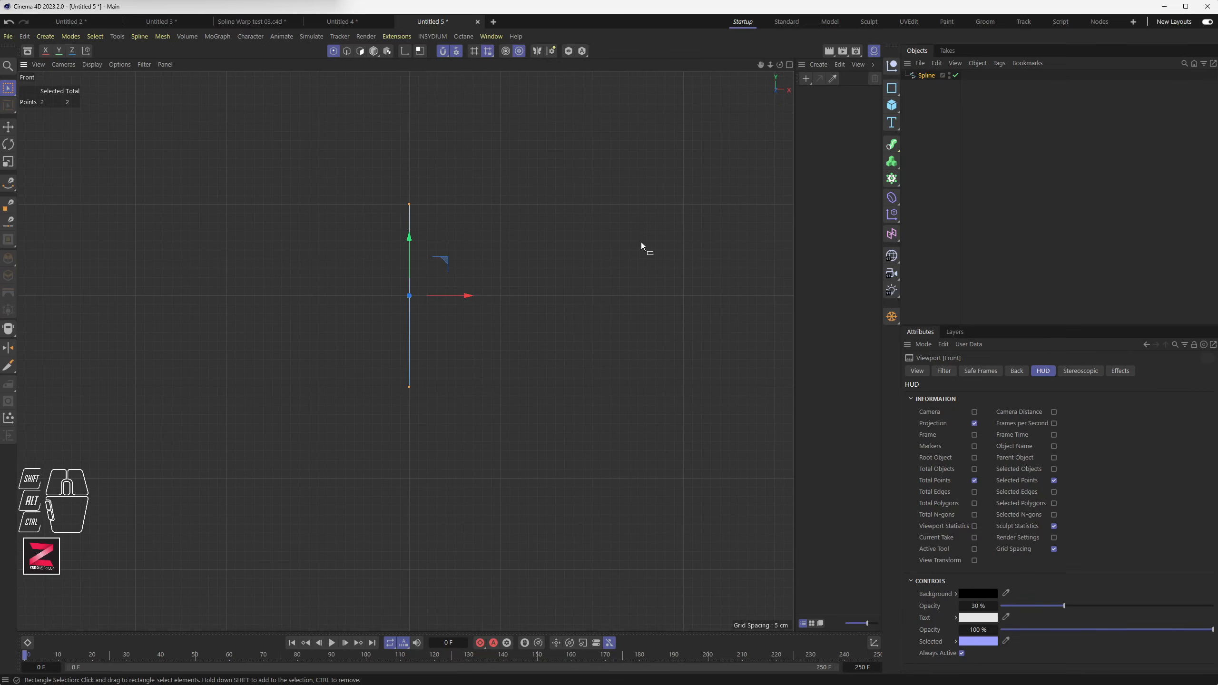
click(891, 107)
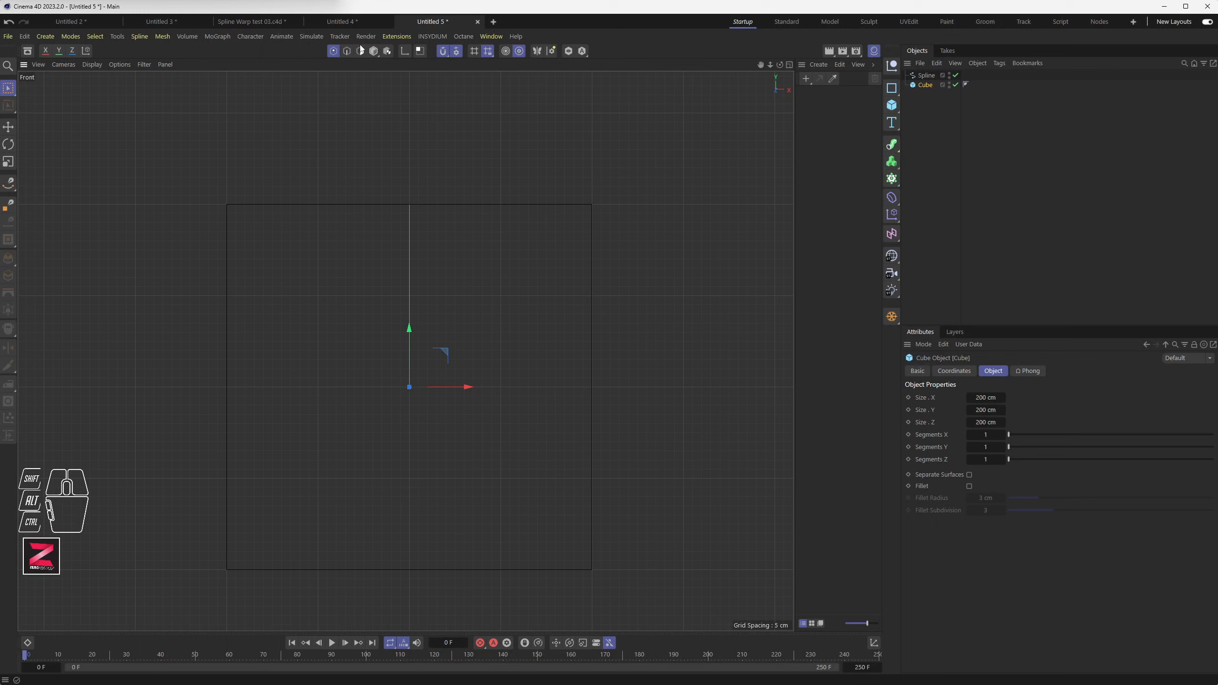
key(c)
click(467, 208)
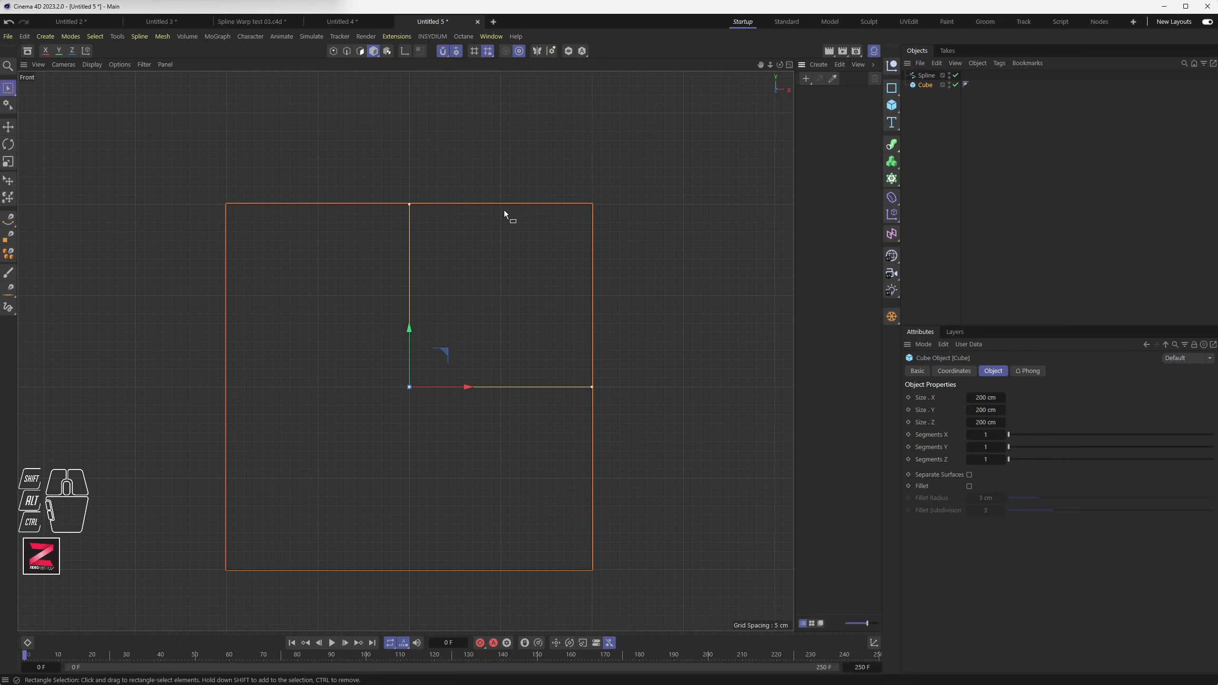
click(921, 84)
key(Delete)
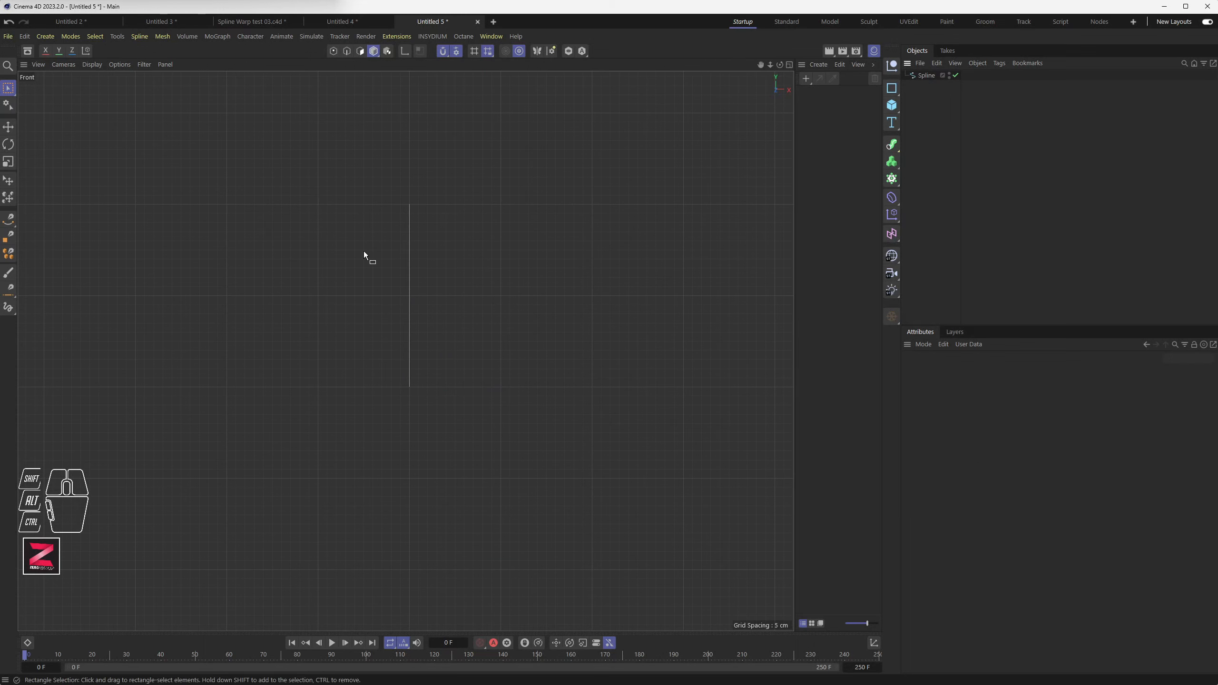
Select the spline and both of its points in Point mode.
click(409, 249)
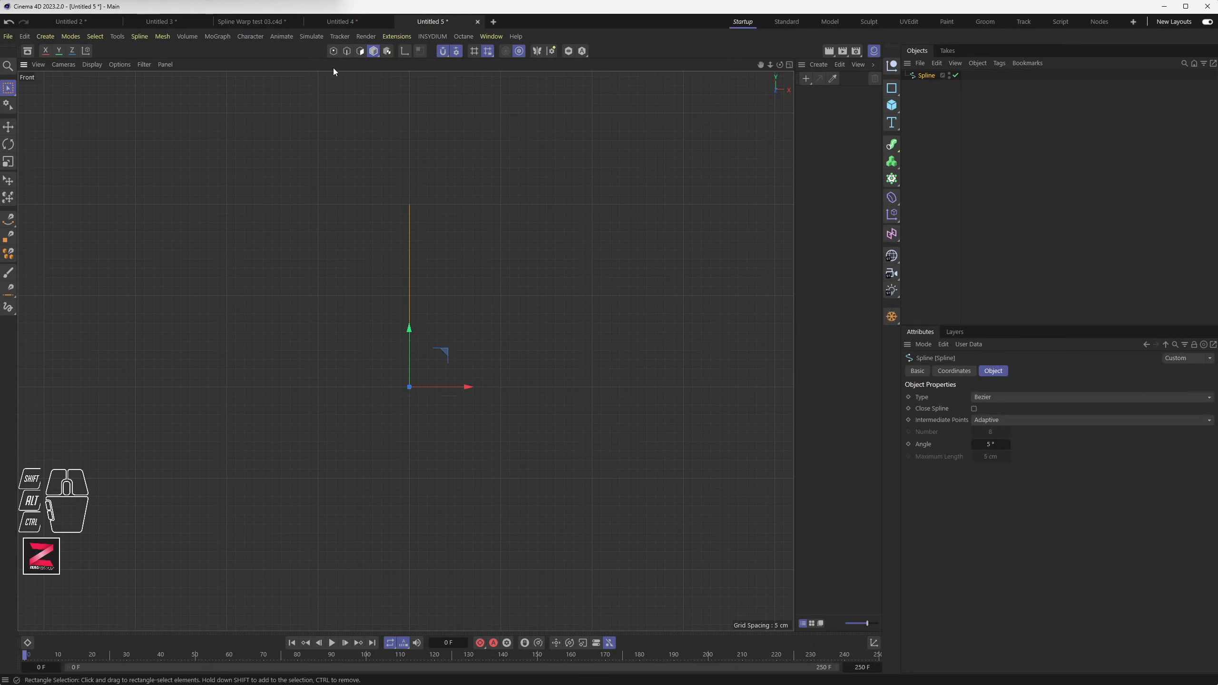
click(333, 51)
drag(350, 156, 459, 475)
scroll(407, 324, up, 3)
alt+middle_drag(489, 275, 494, 335)
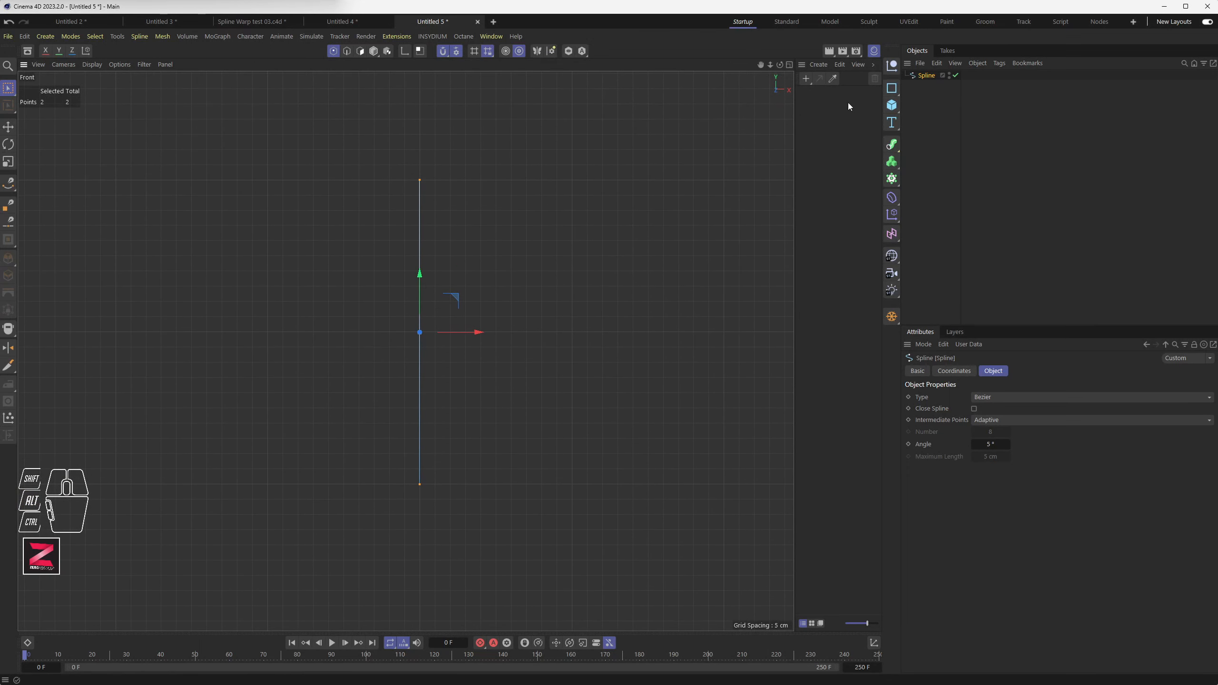
Open the Viewport Display preferences and add a cube of about 109 × 116 × 112 cm beside the spline.
click(24, 37)
click(53, 226)
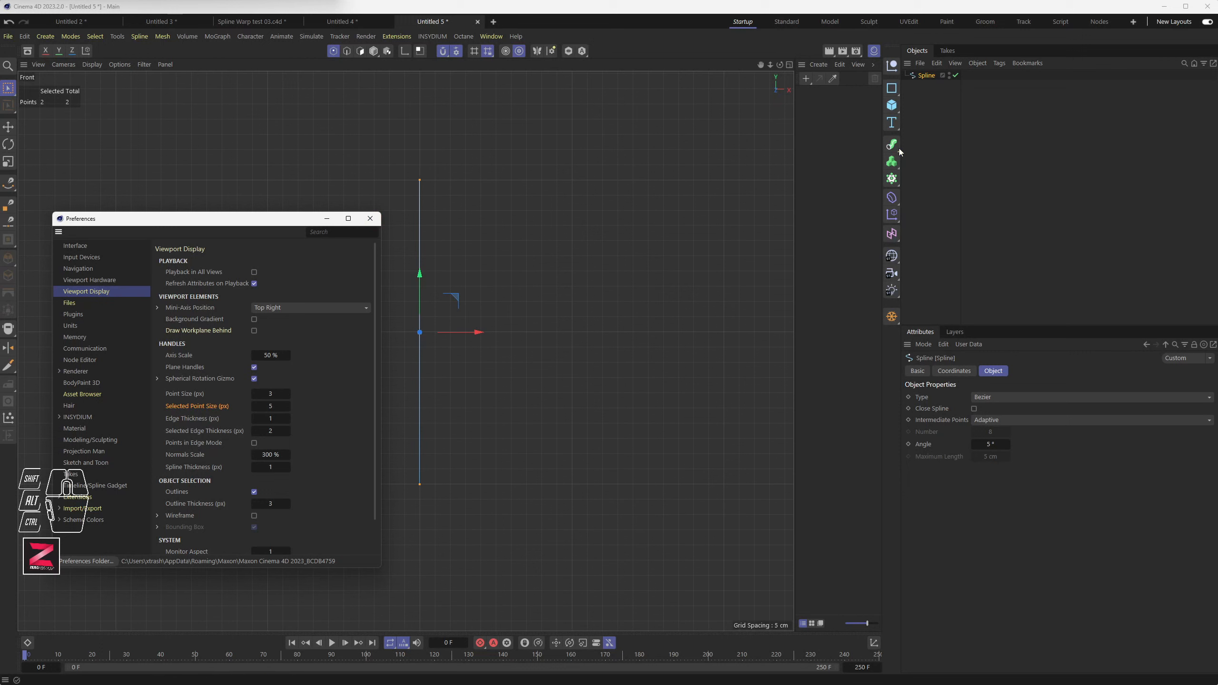
click(893, 105)
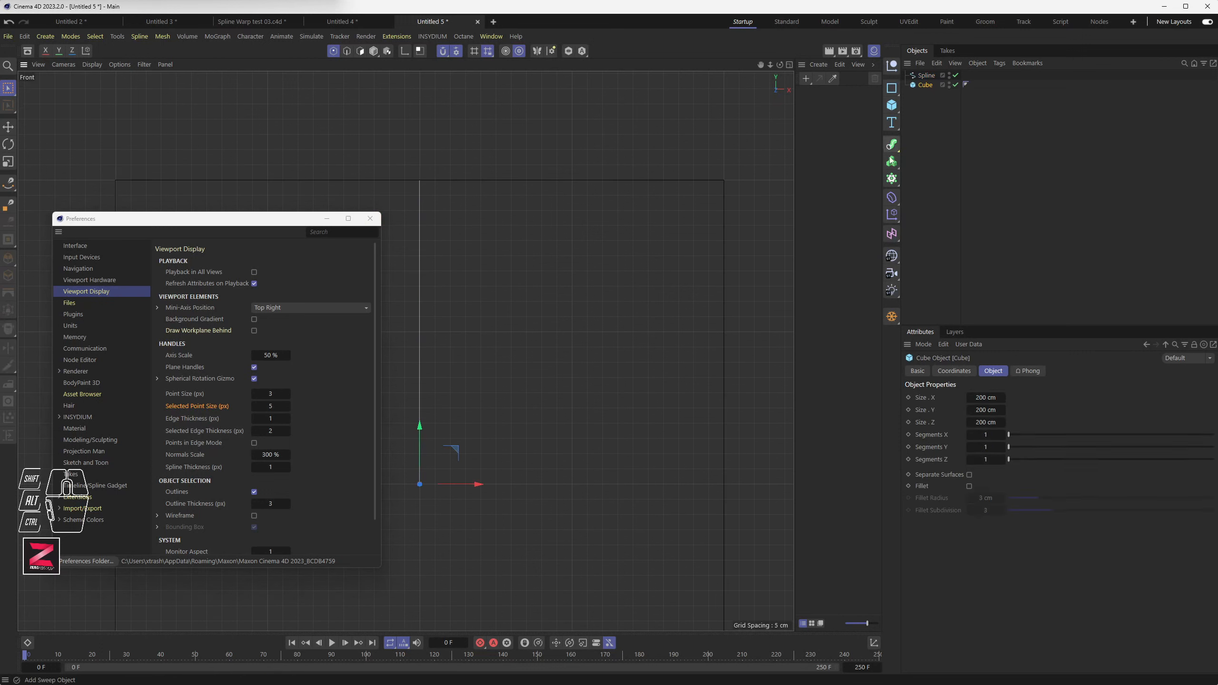
drag(985, 397, 989, 422)
drag(451, 453, 641, 302)
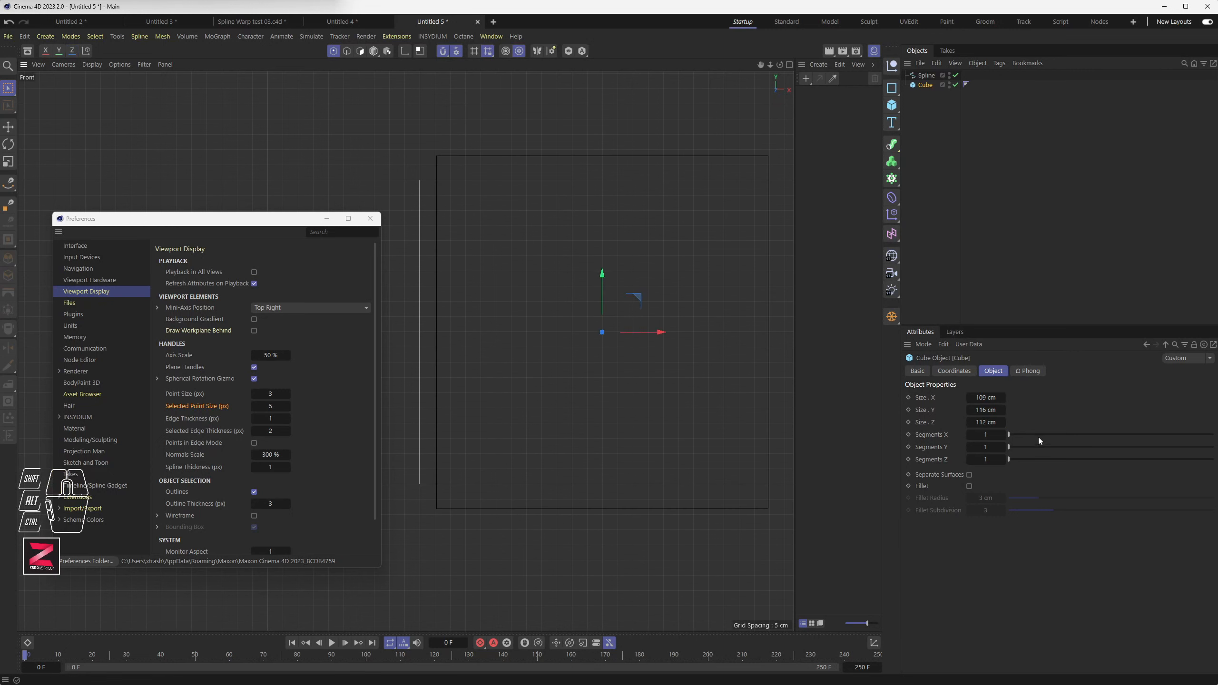
Set the cube's X, Y and Z segments to 5 and make it editable in Point mode.
drag(1039, 435, 1051, 435)
click(1051, 447)
click(1051, 459)
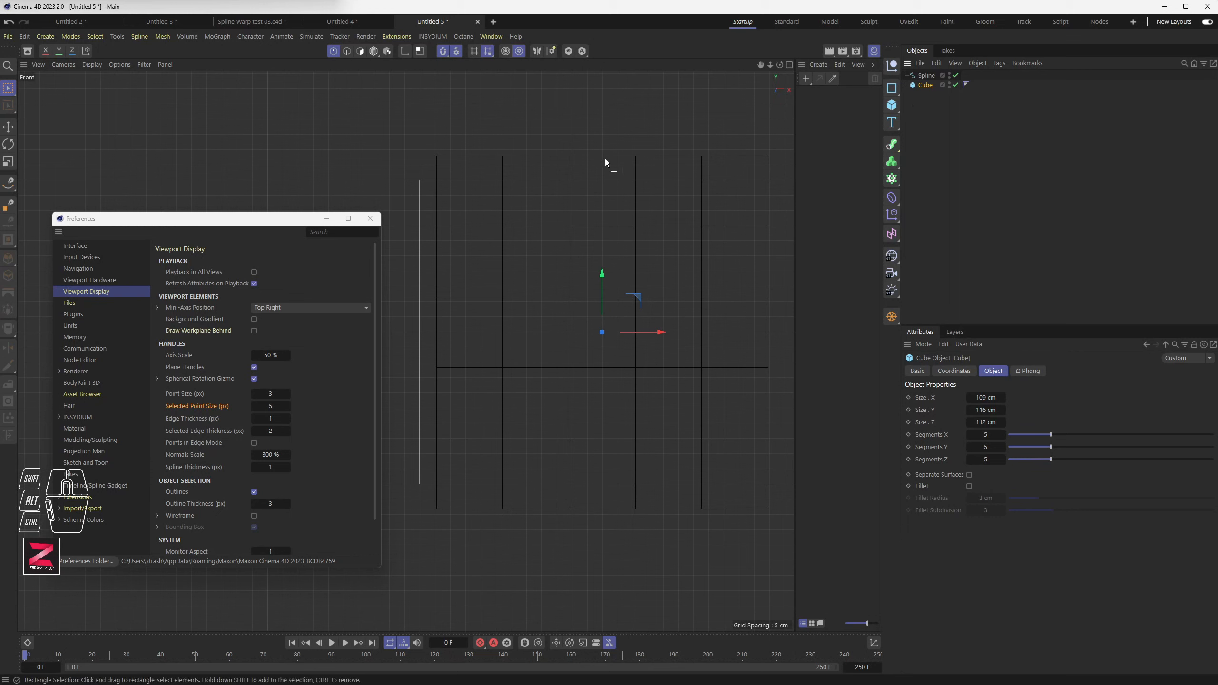
click(333, 52)
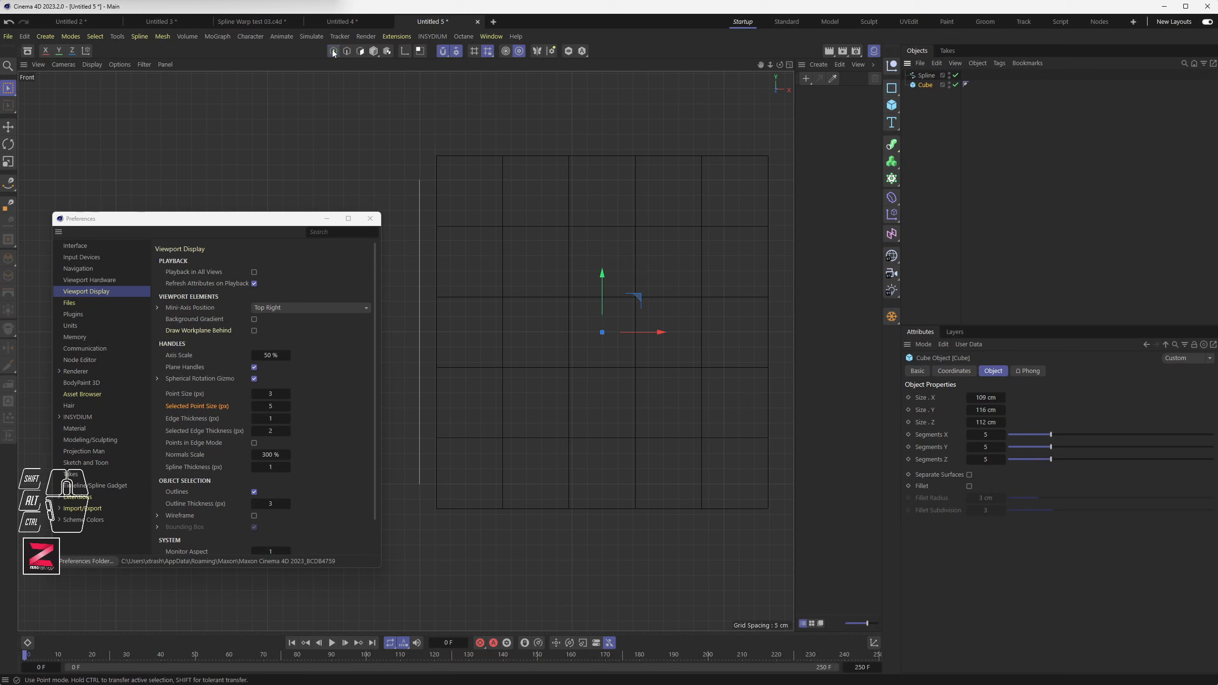
click(889, 315)
click(954, 333)
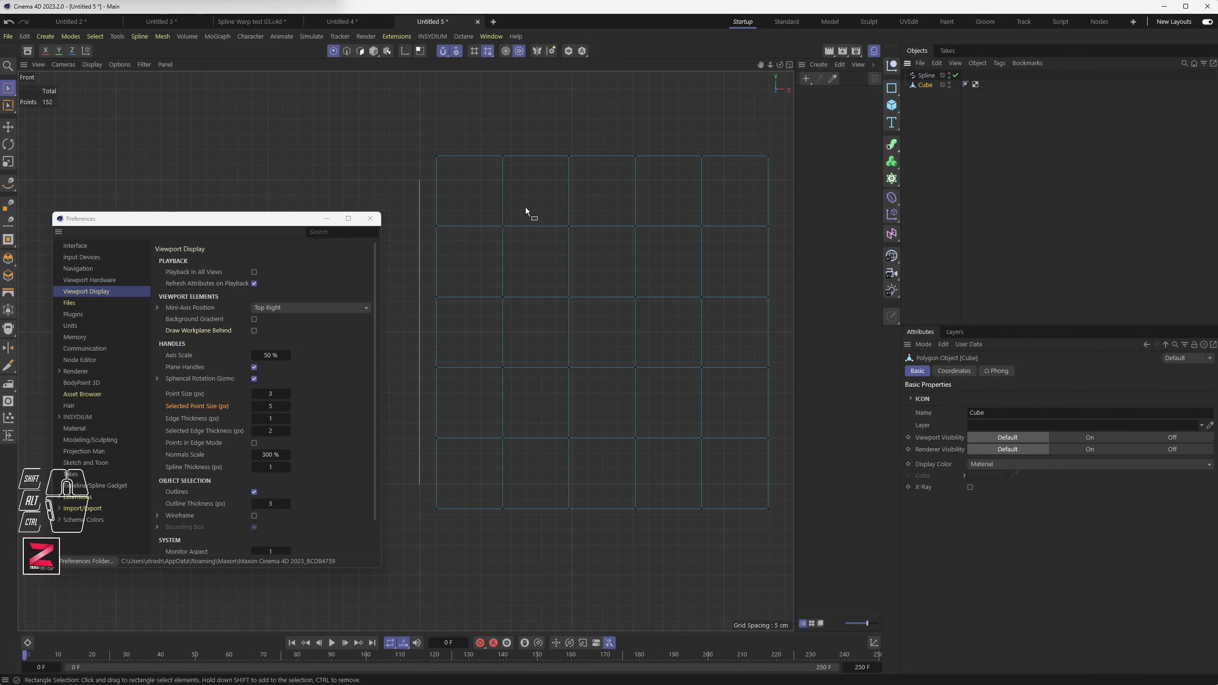
Select the cube's top row of points and set Point Size and Selected Point Size to 10 px in the preferences.
drag(482, 142, 519, 181)
drag(757, 122, 361, 207)
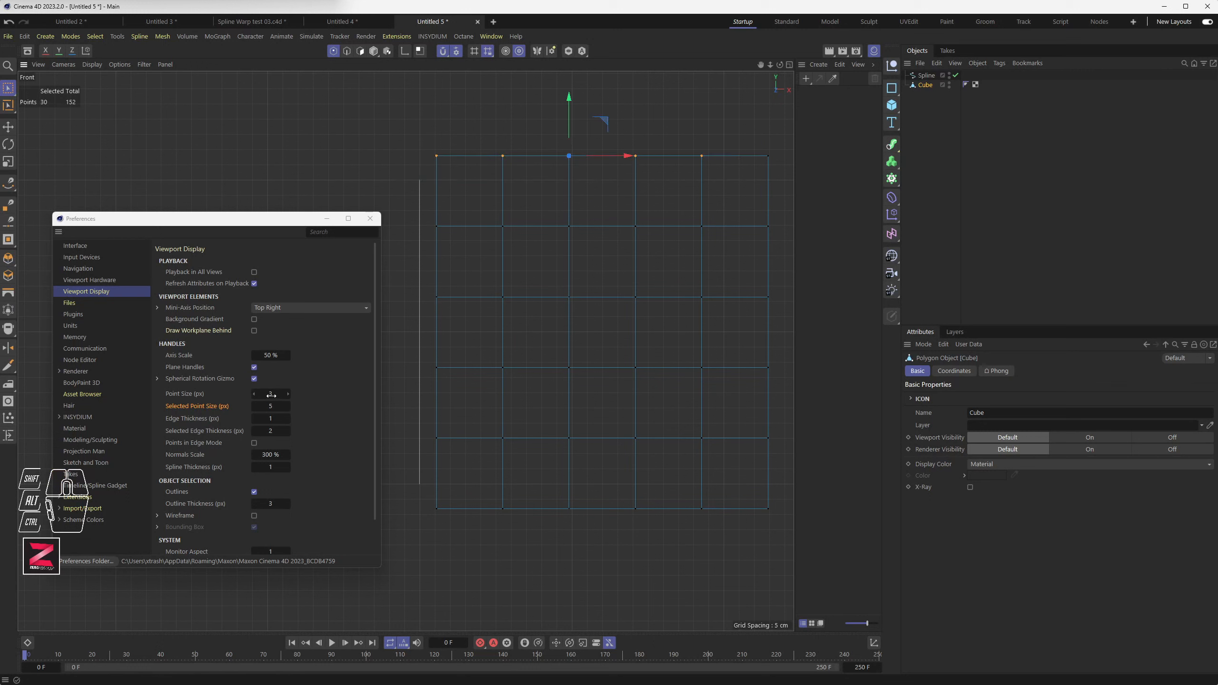
mouse_move(271, 398)
mouse_down()
mouse_move(288, 398)
mouse_move(191, 394)
mouse_up()
drag(267, 393, 288, 393)
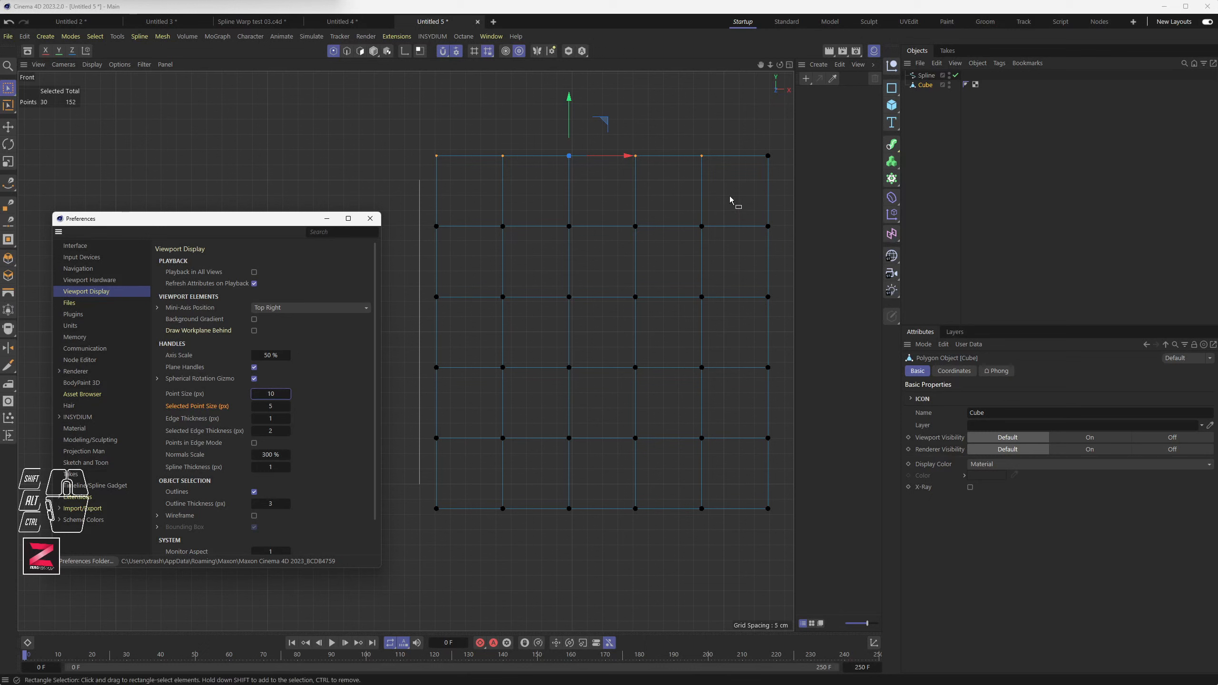
click(265, 408)
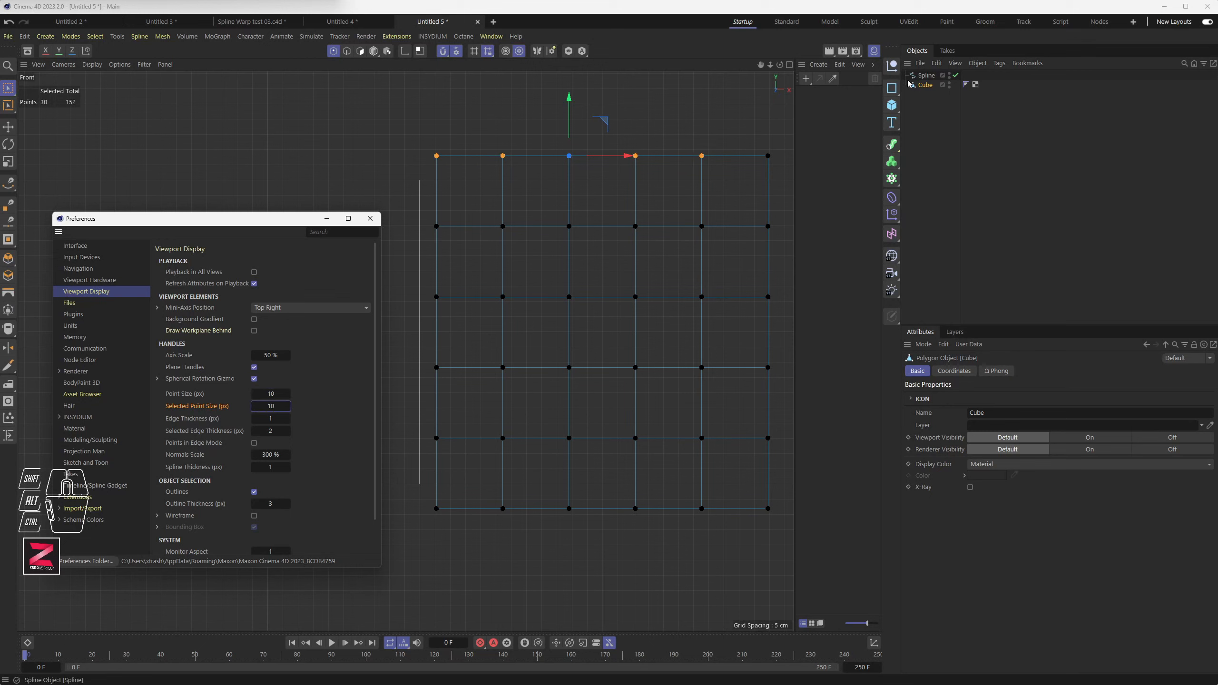
Select both points of the spline to check how the point size settings affect their display.
click(928, 76)
drag(386, 136, 465, 543)
drag(275, 395, 273, 407)
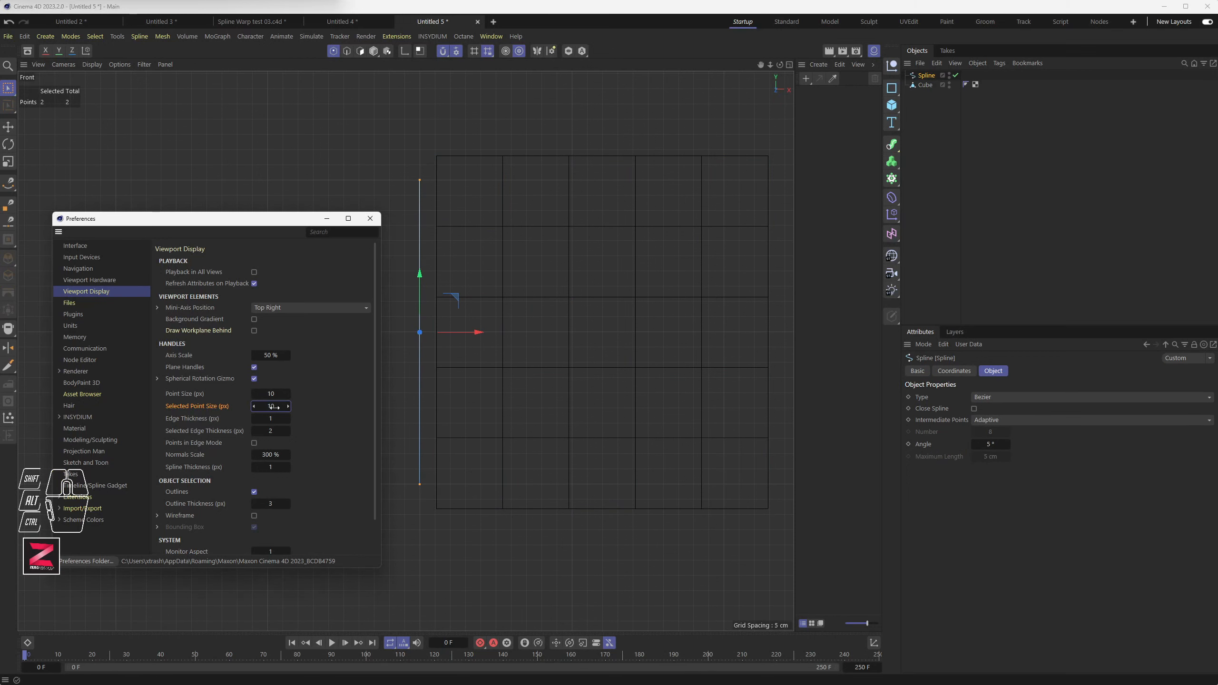
Reset Point Size and Selected Point Size to their defaults and close the preferences.
right_click(193, 396)
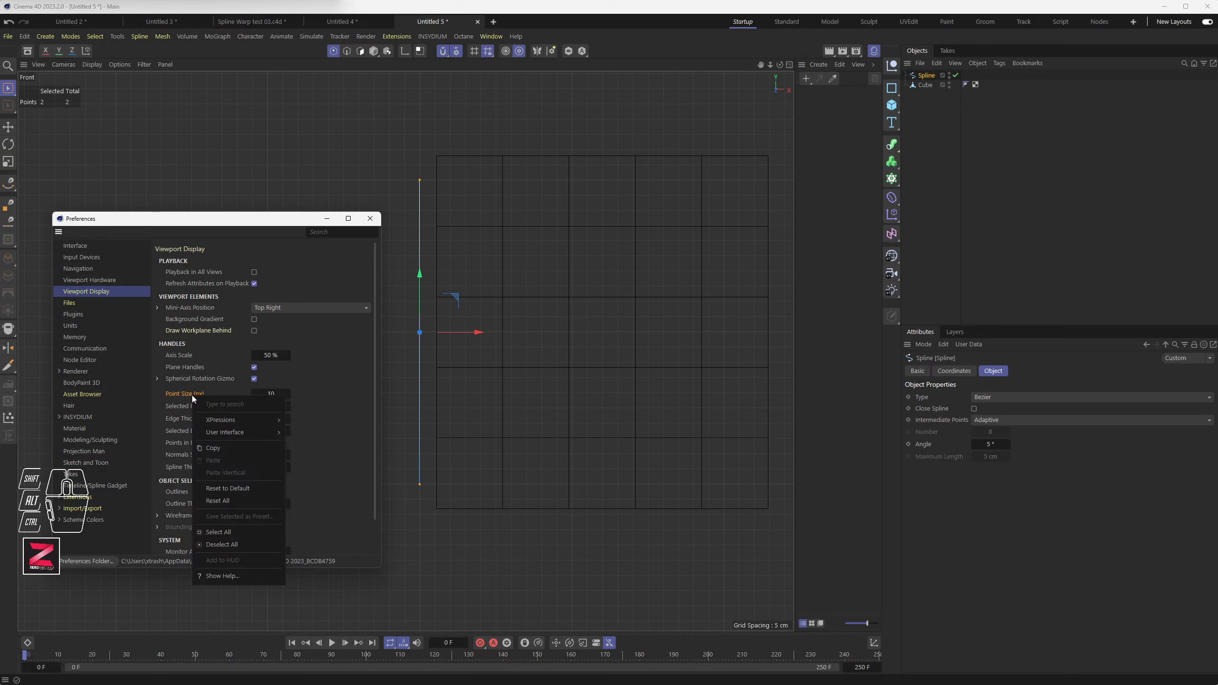
click(178, 393)
right_click(180, 395)
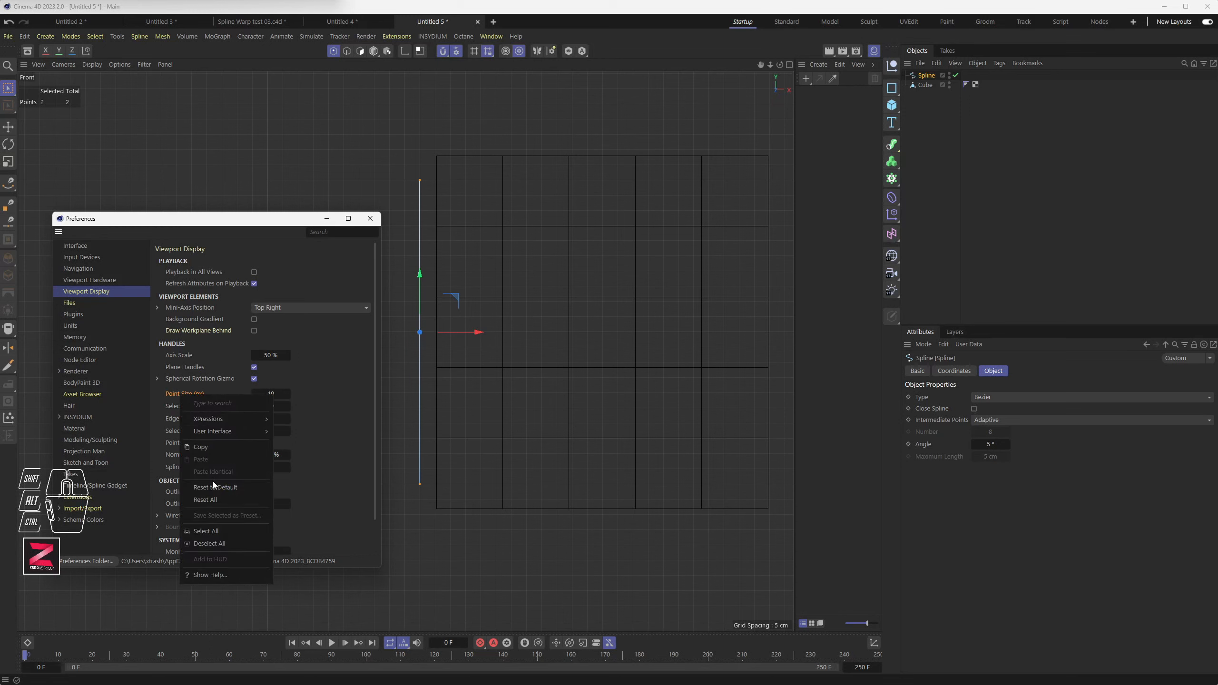
click(223, 493)
right_click(188, 404)
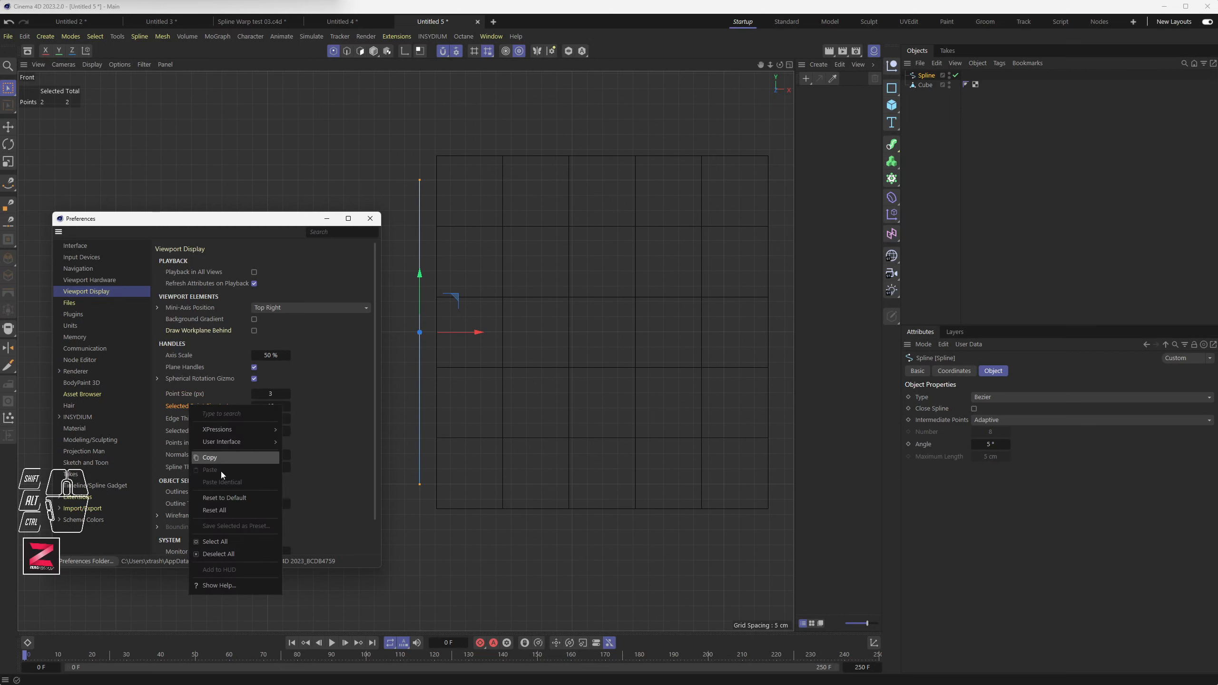
click(223, 498)
click(371, 219)
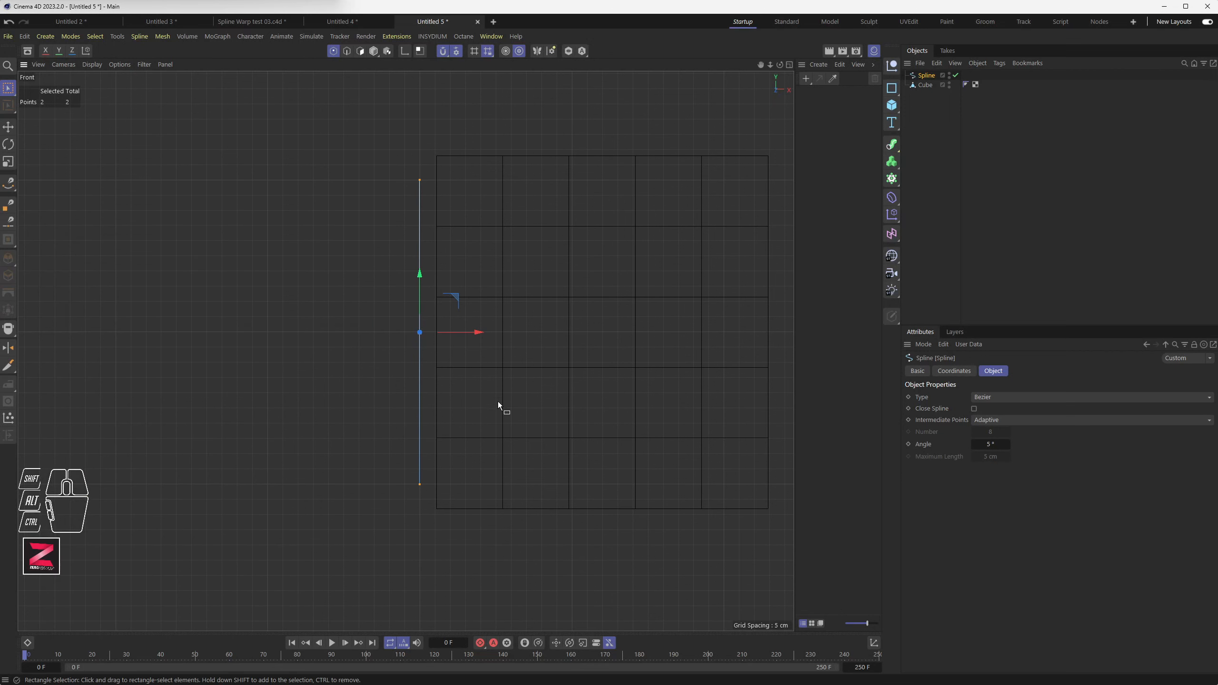
Switch to Model mode and delete the test cube.
click(928, 86)
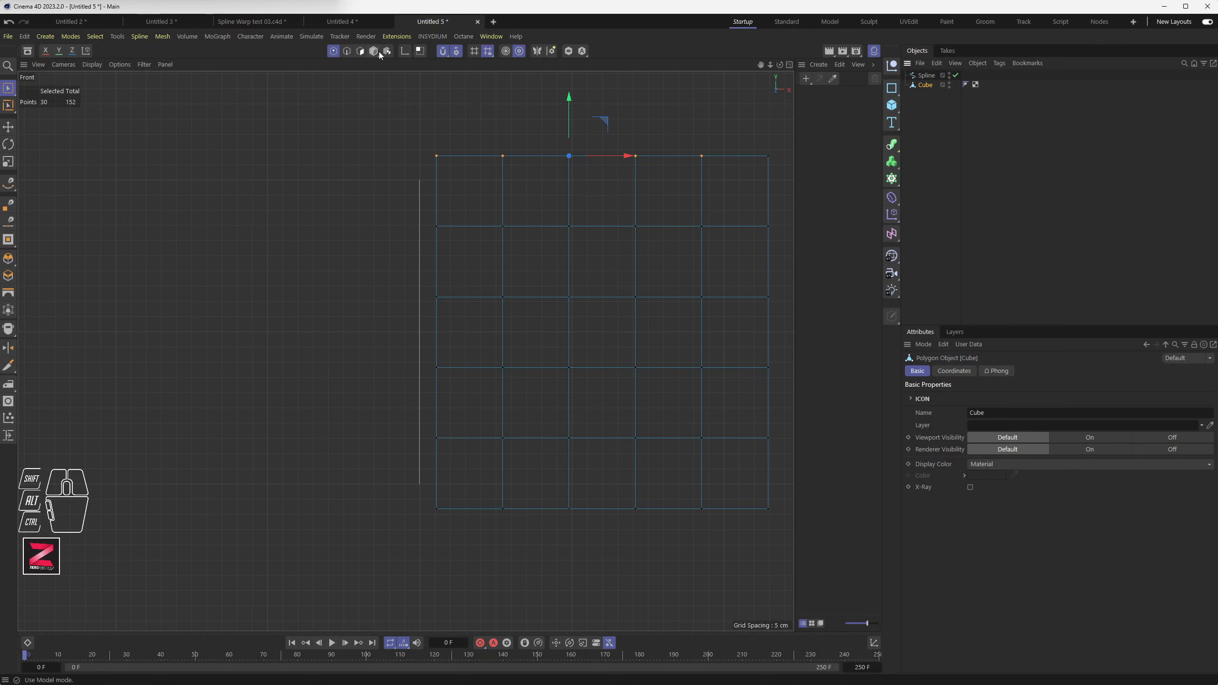
click(375, 51)
click(931, 85)
key(Delete)
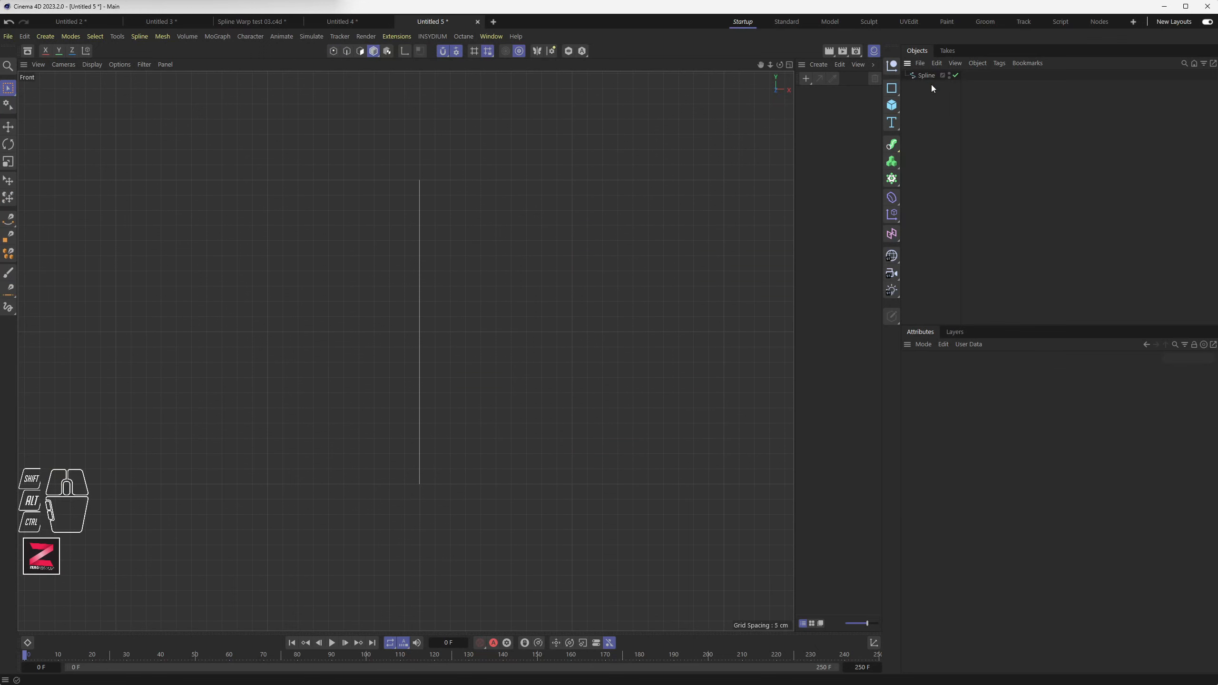
Select both points of the spline in Point mode and subdivide the spline to add a middle point.
click(926, 75)
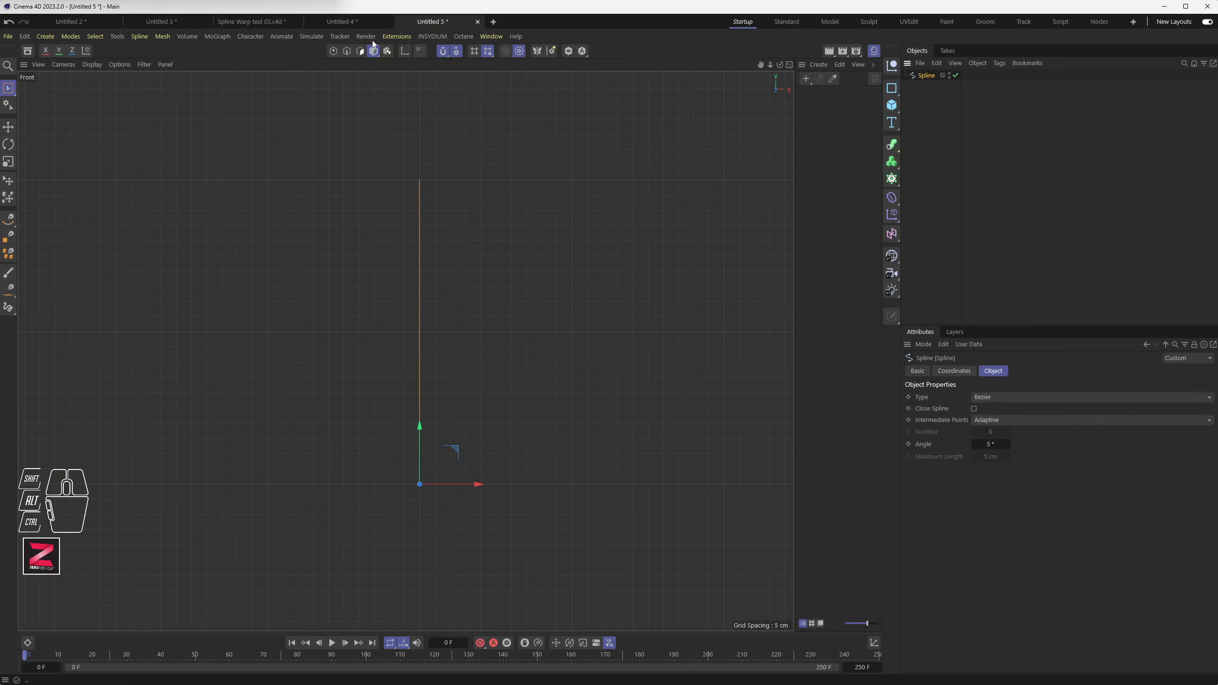
click(333, 51)
drag(368, 135, 474, 621)
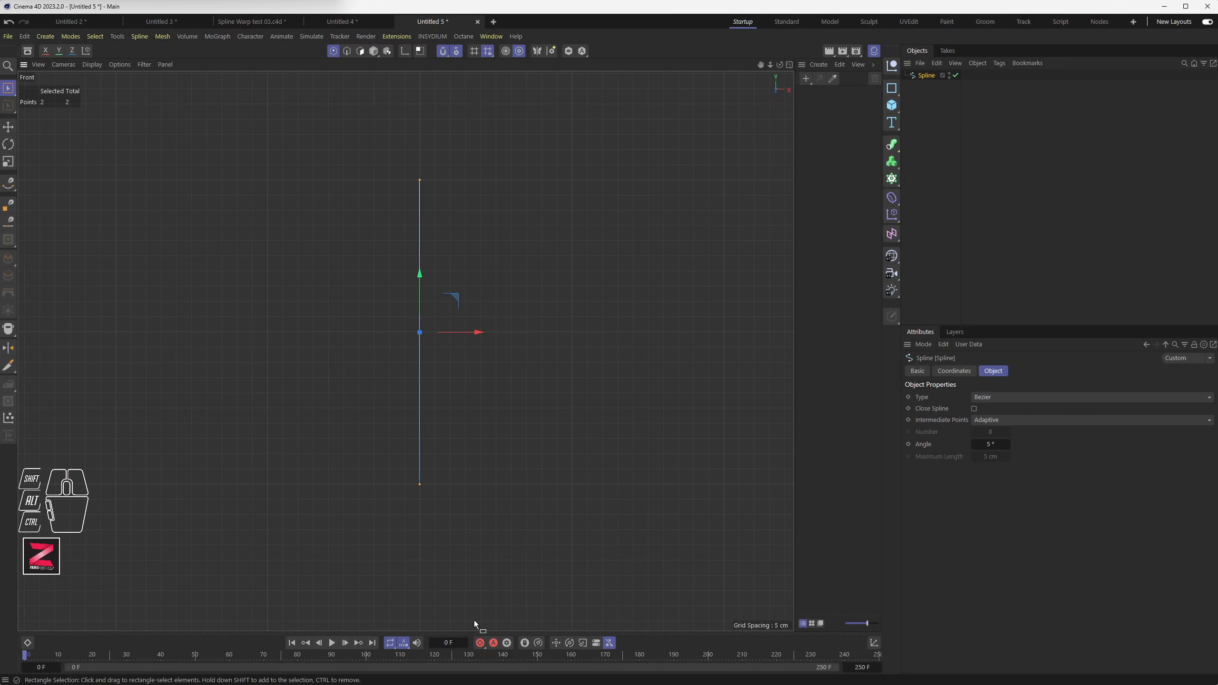
click(140, 37)
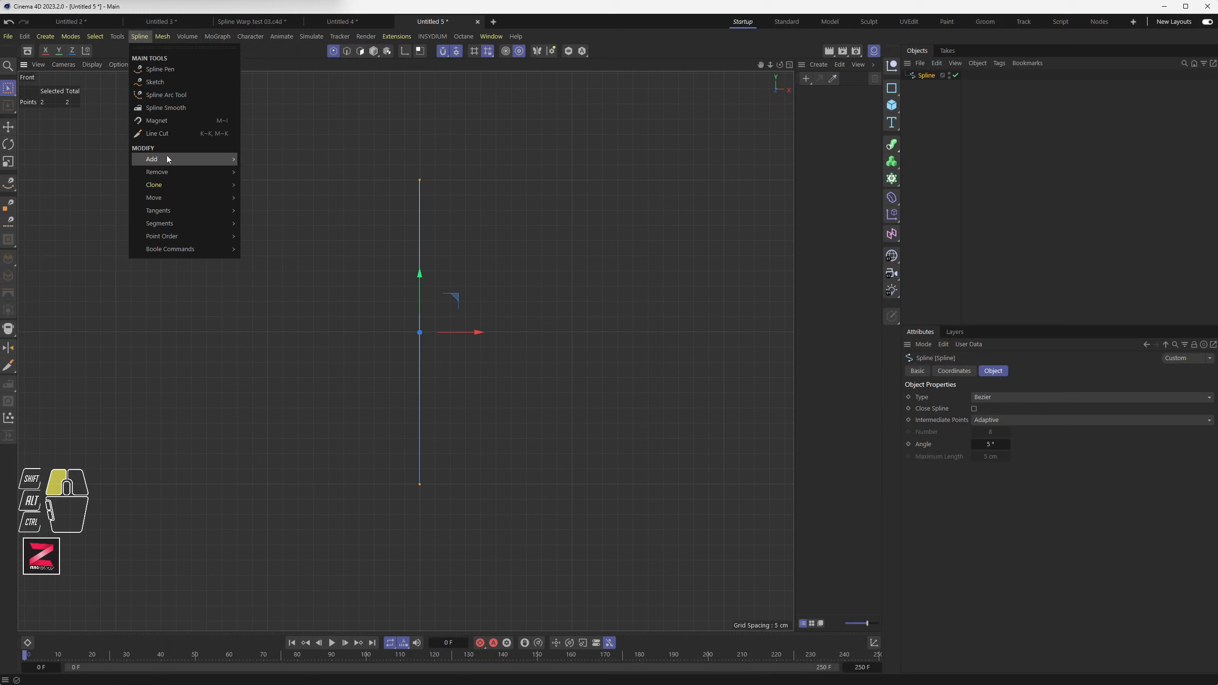
mouse_move(167, 156)
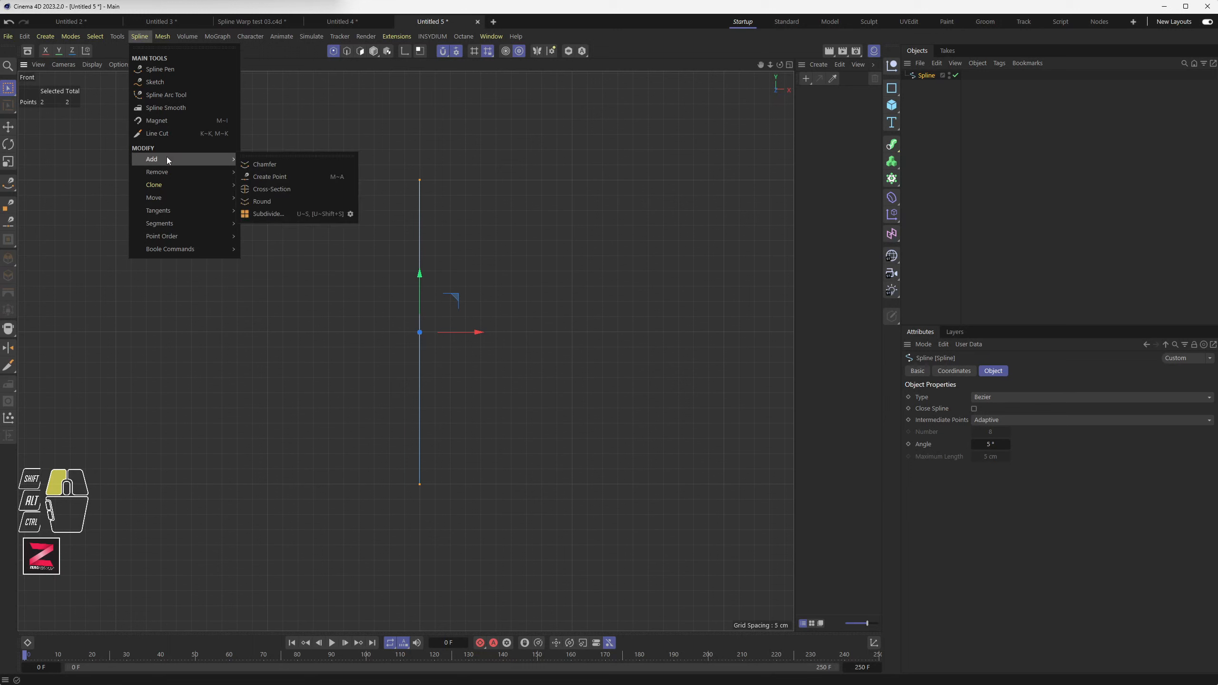
click(274, 217)
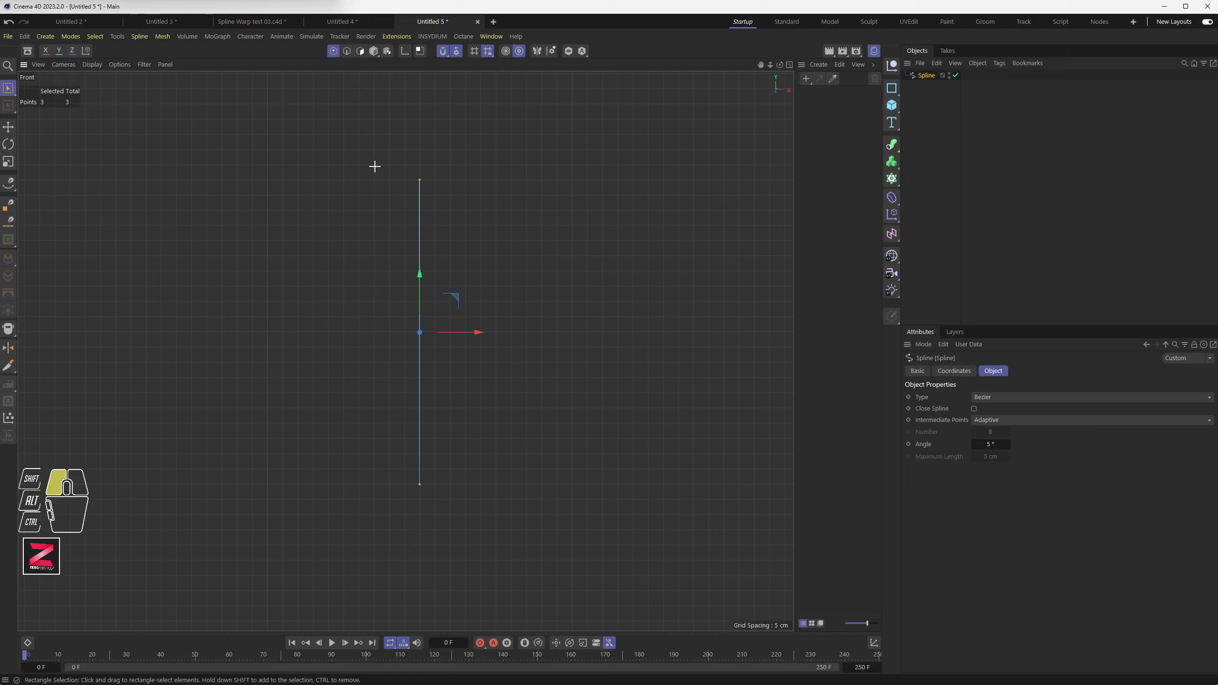
Try moving the spline's new middle point sideways and undo the move.
drag(371, 142, 494, 249)
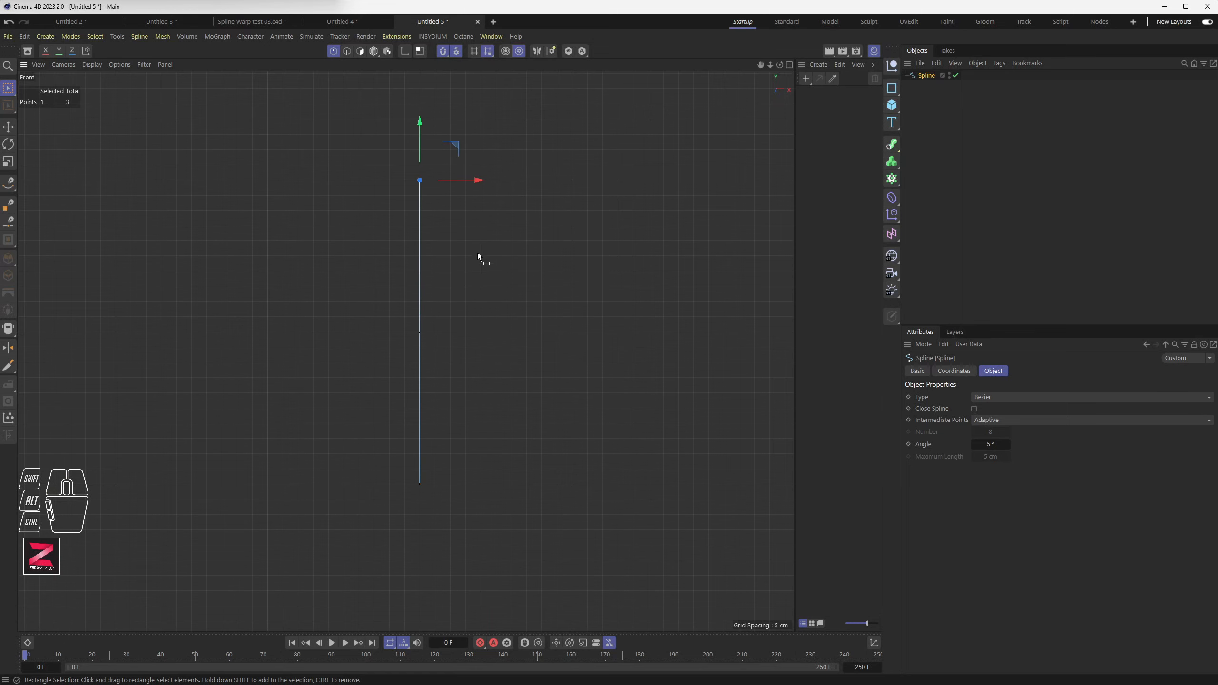
click(419, 332)
drag(443, 335, 488, 338)
key(ctrl+z)
Select all three points of the spline and subdivide it again to add a point in each half.
drag(333, 118, 526, 544)
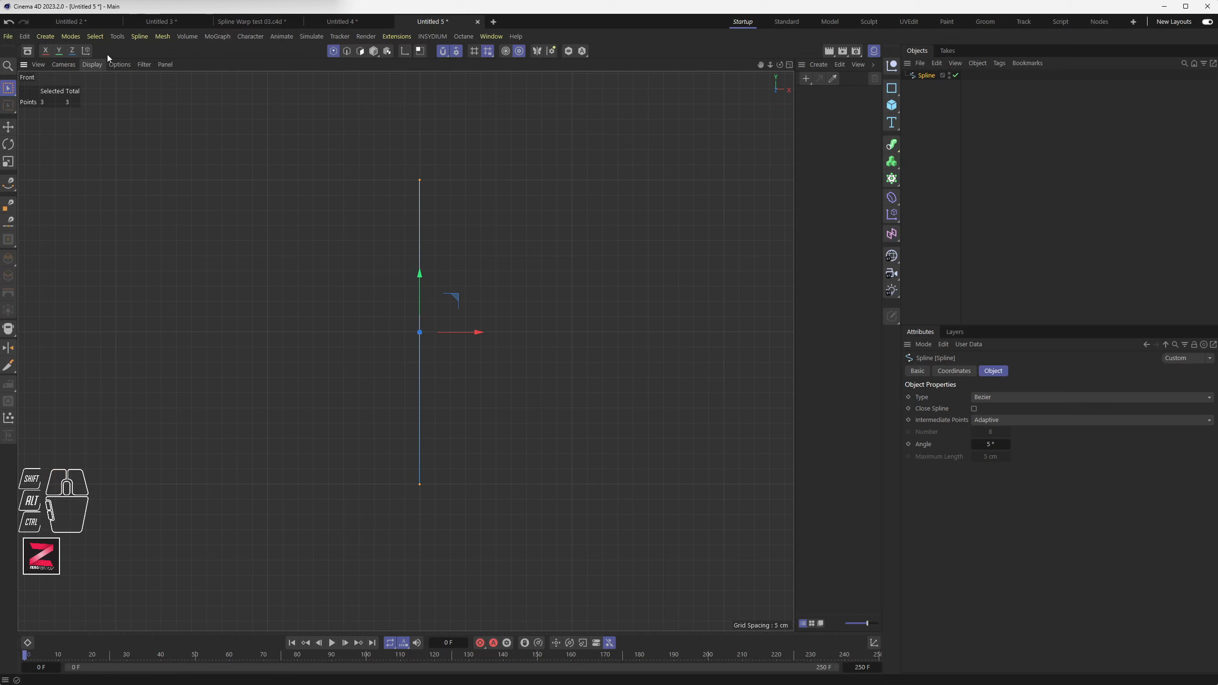
click(136, 37)
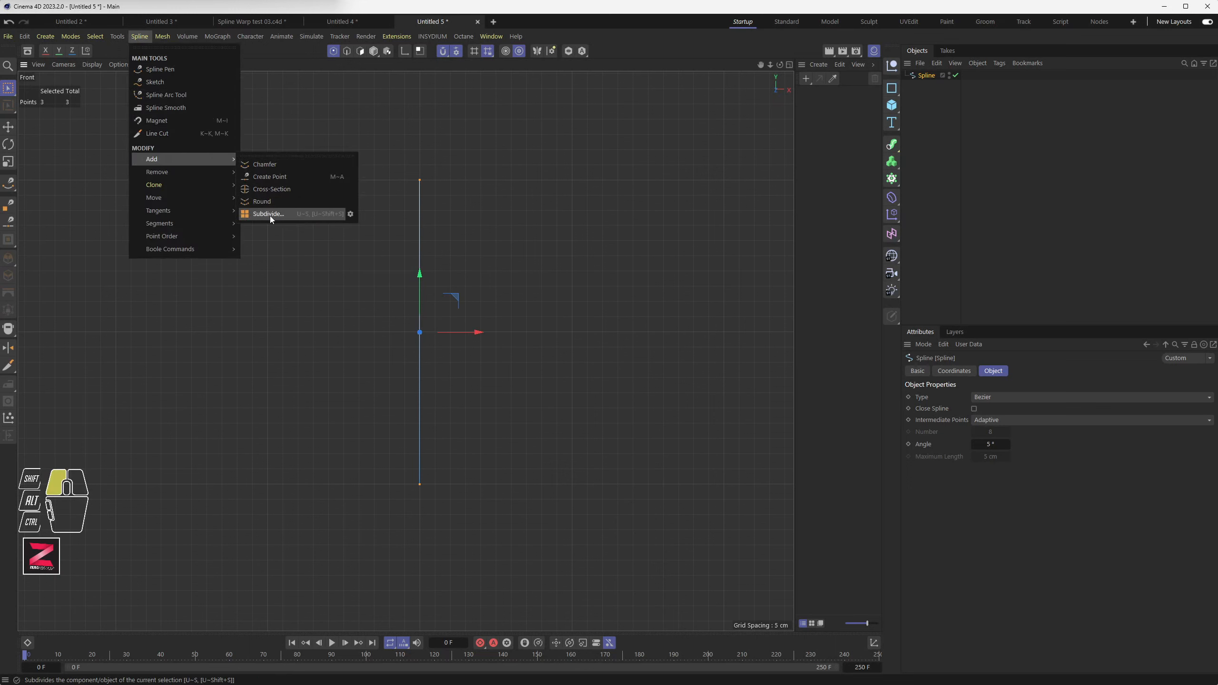
click(307, 216)
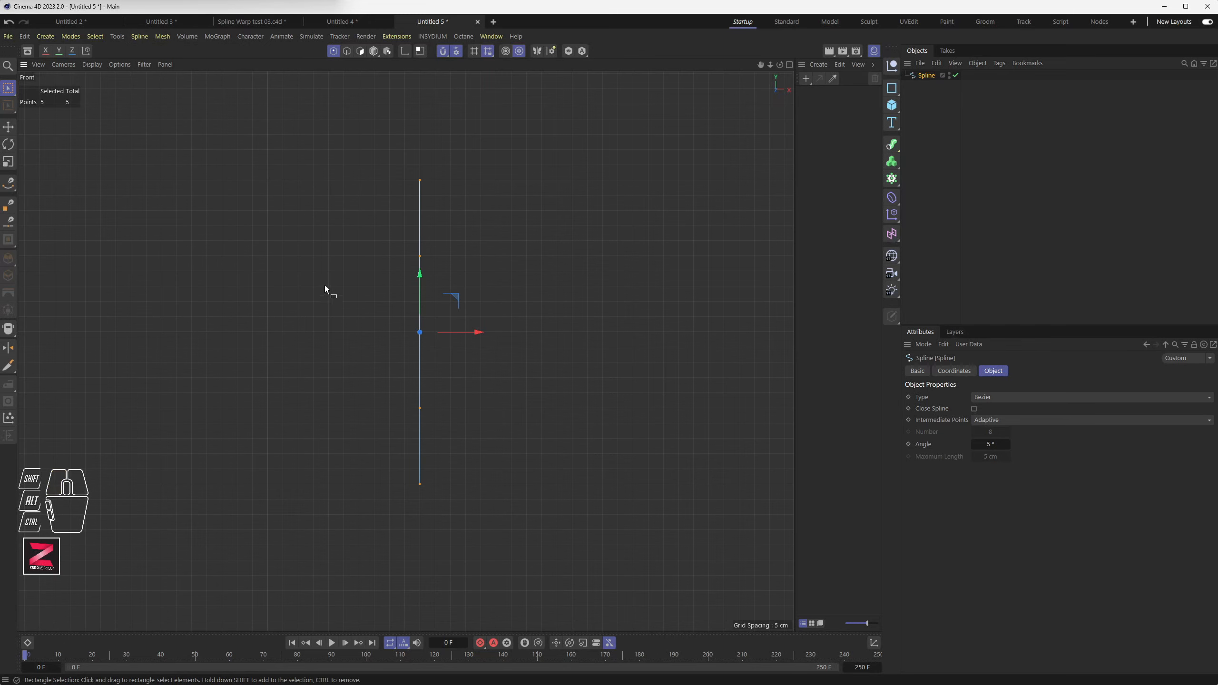
scroll(419, 261, up, 3)
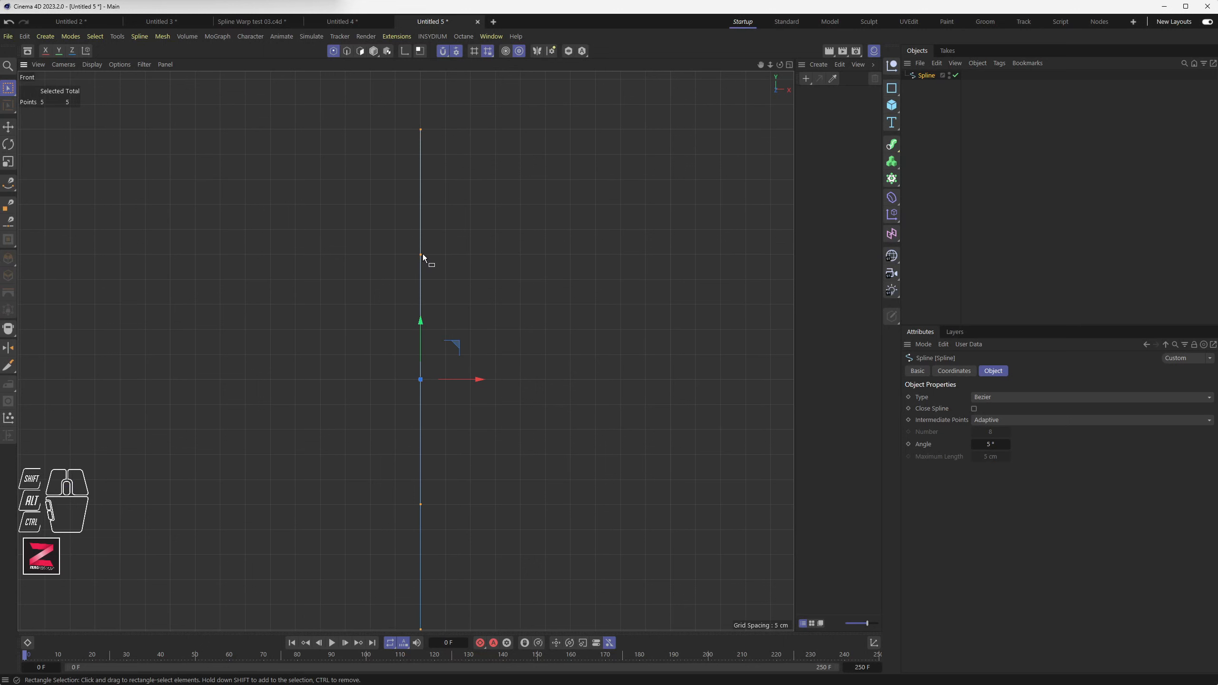
scroll(424, 492, down, 2)
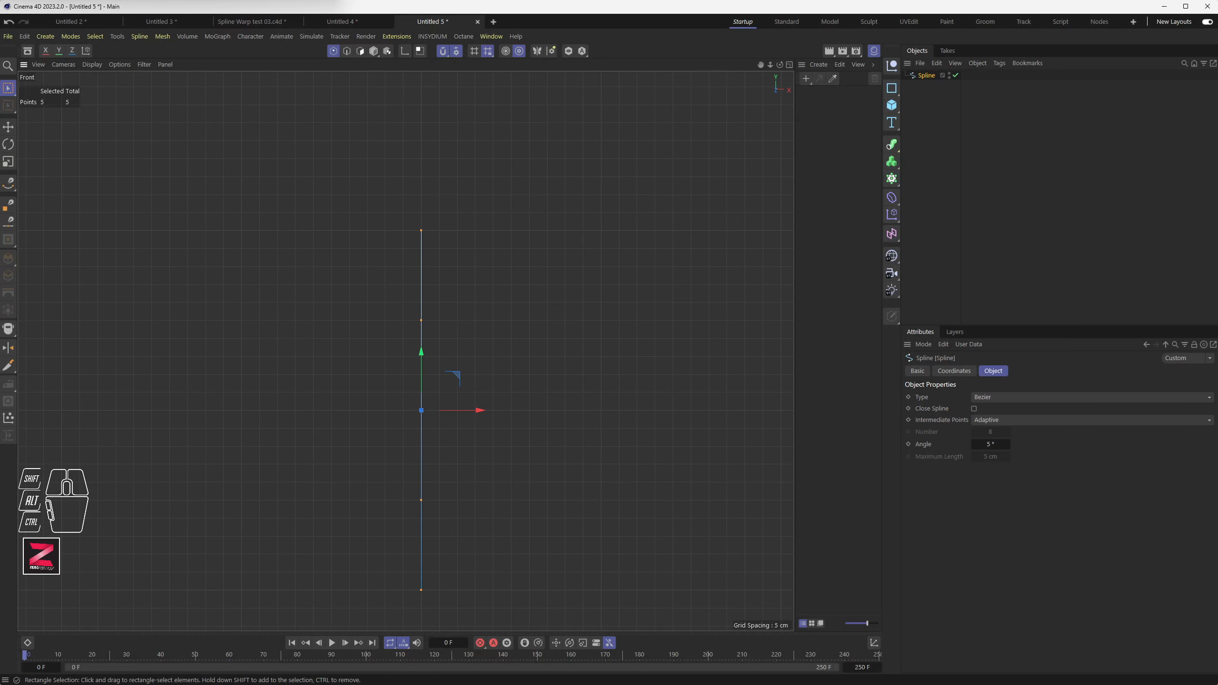
Subdivide the fully selected vertical spline four more times to pack it densely with points.
key(u)
key(s)
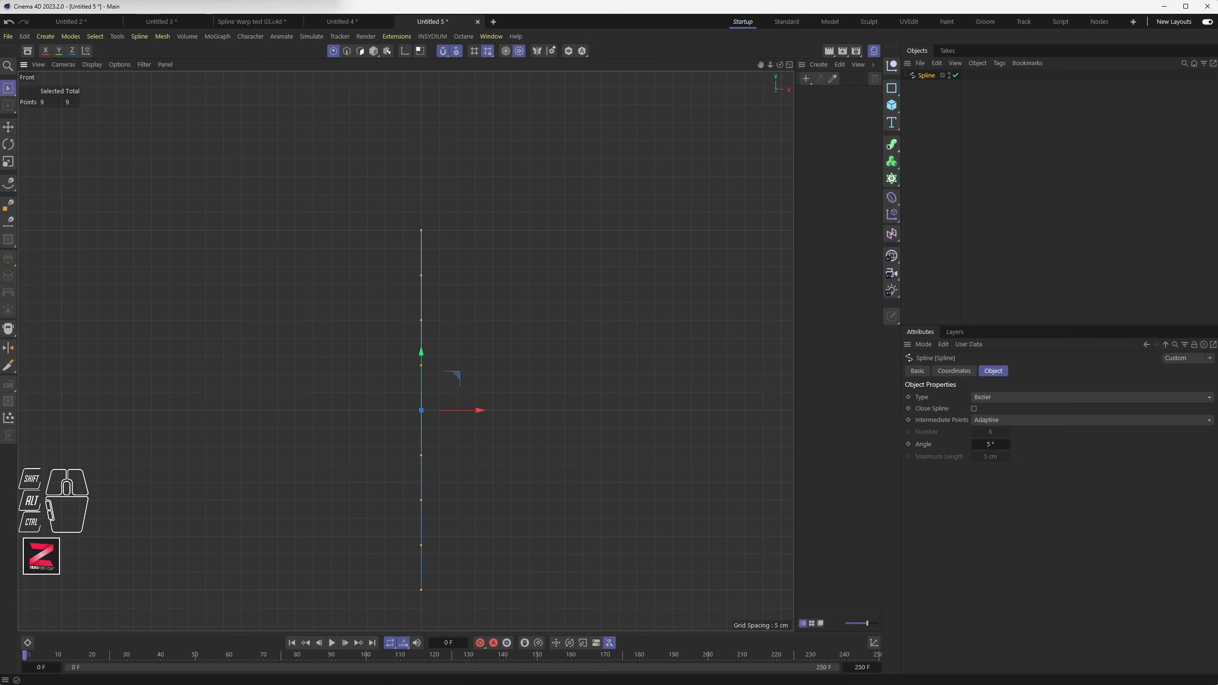
key(u)
key(s)
key(u)
key(s)
key(u)
key(s)
scroll(417, 322, up, 7)
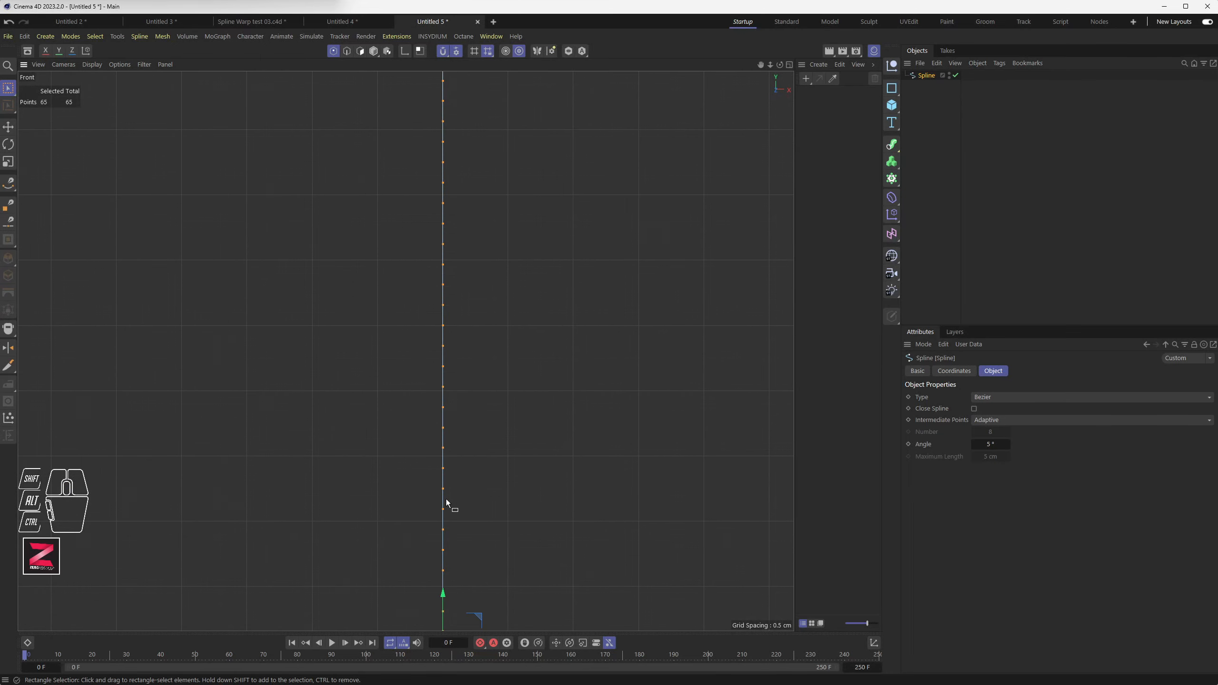
scroll(431, 456, down, 4)
alt+middle_drag(360, 361, 285, 226)
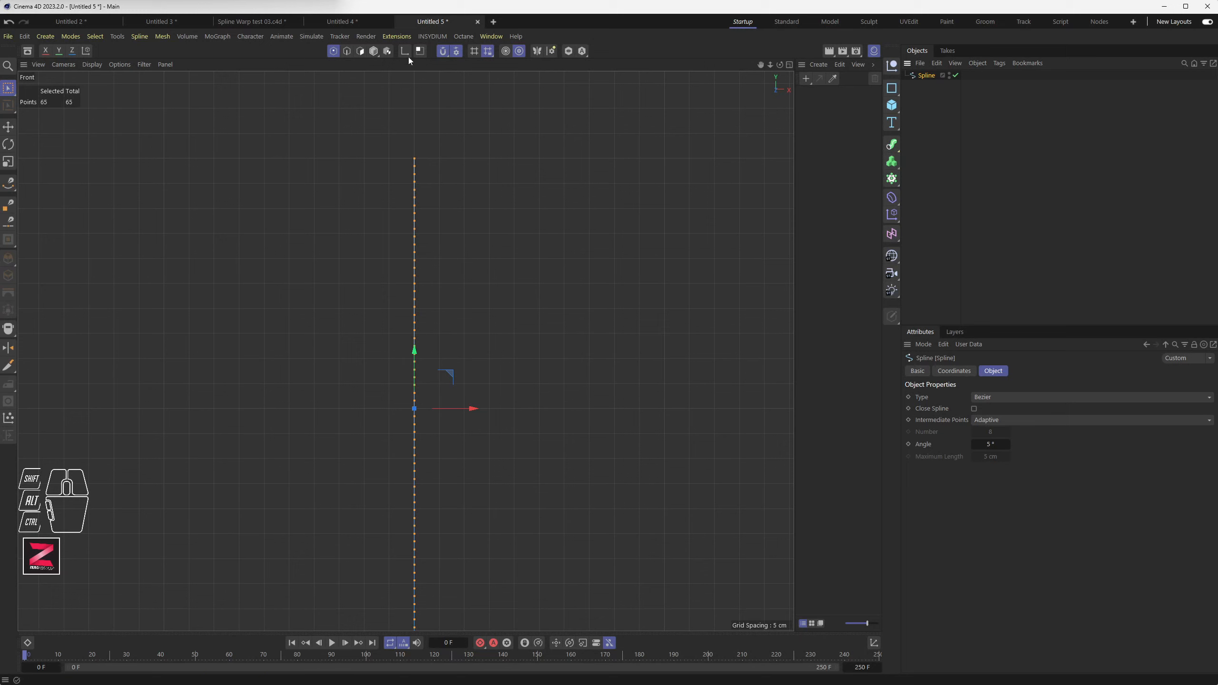
Switch to Model mode and move the vertical spline sideways along X, away from the origin.
click(374, 51)
alt+middle_drag(455, 550, 463, 457)
drag(463, 457, 161, 420)
scroll(344, 367, down, 3)
alt+middle_drag(349, 358, 372, 346)
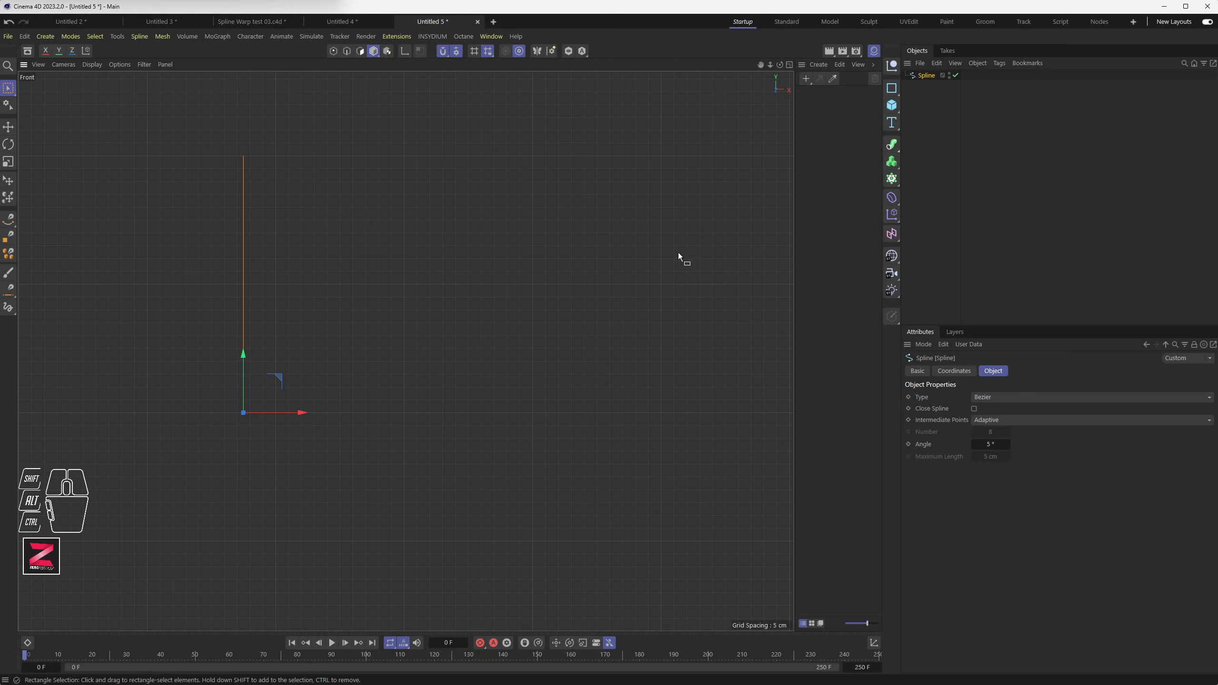
Add a Helix spline primitive to the scene beside the hand-drawn spline.
click(888, 91)
drag(889, 92, 936, 91)
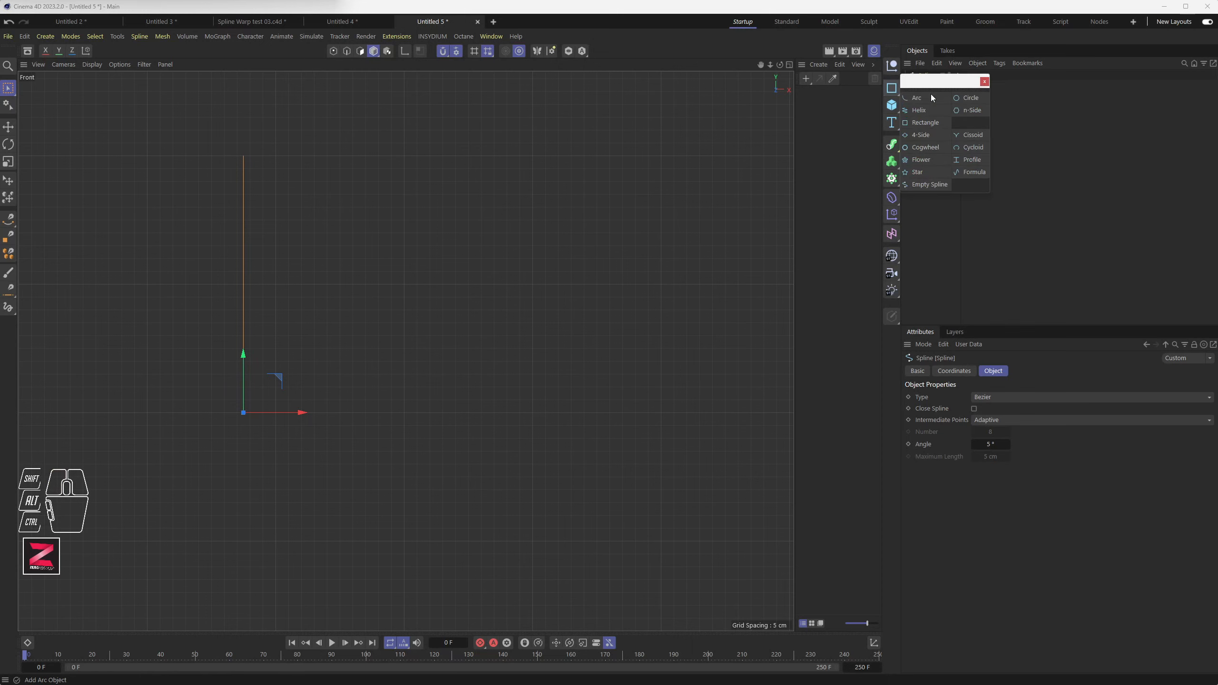
click(984, 81)
click(891, 90)
drag(891, 90, 883, 167)
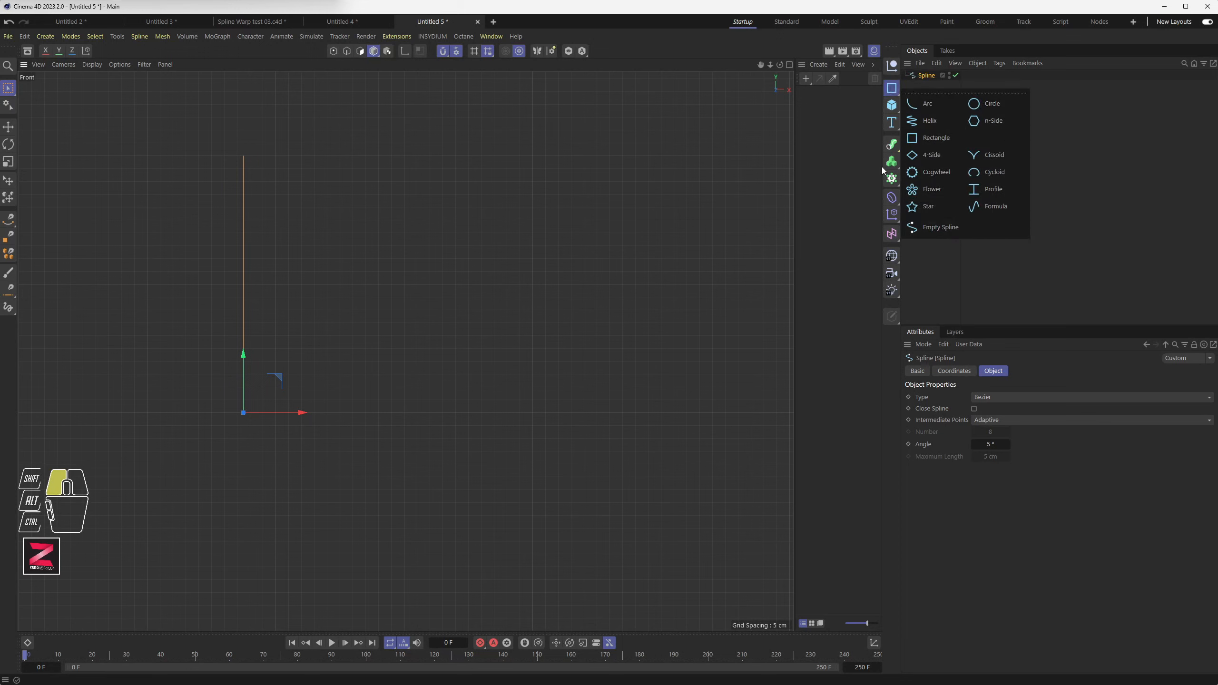
drag(76, 53, 937, 123)
middle_click(432, 335)
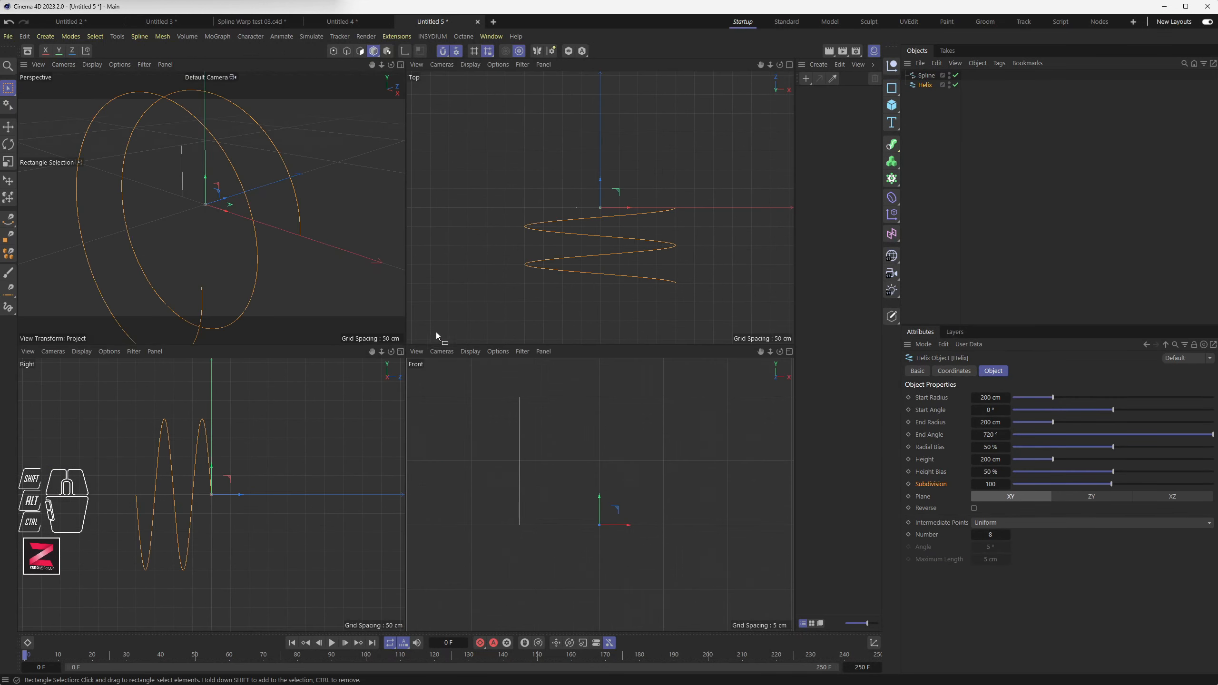
middle_click(265, 237)
alt+drag(383, 339, 408, 352)
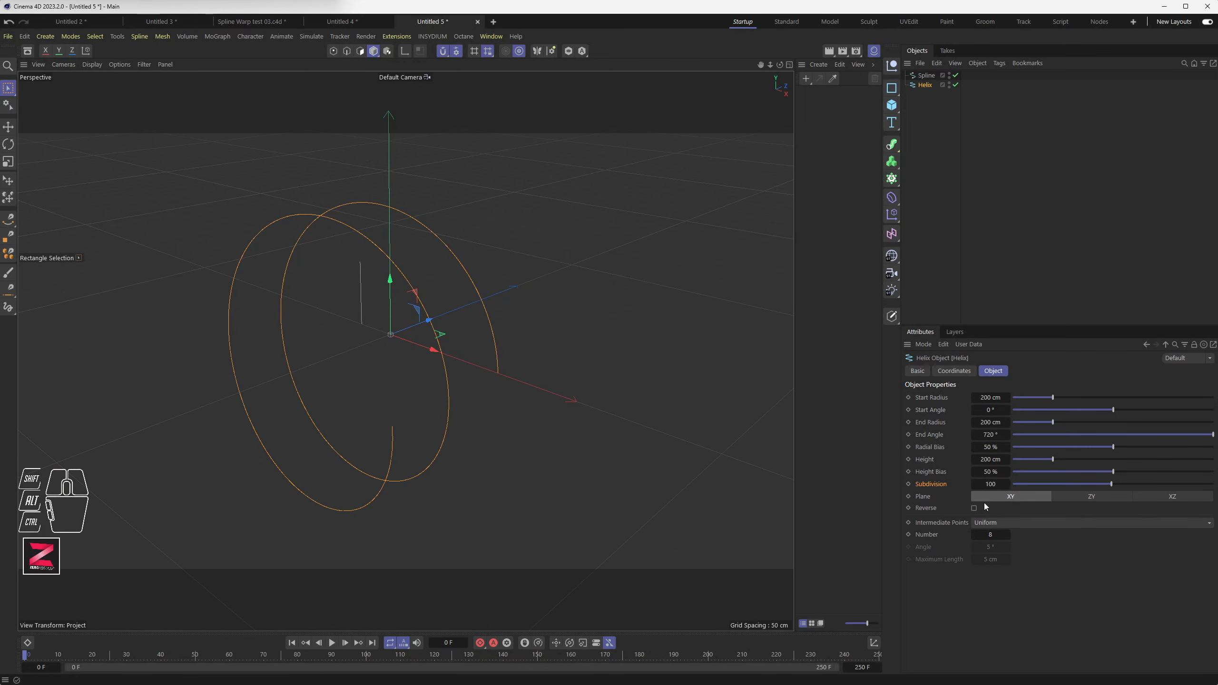
Flatten the helix into a straight line by setting Start Radius to 0 cm, End Radius to 0 cm and End Angle to 0°.
drag(987, 398, 930, 399)
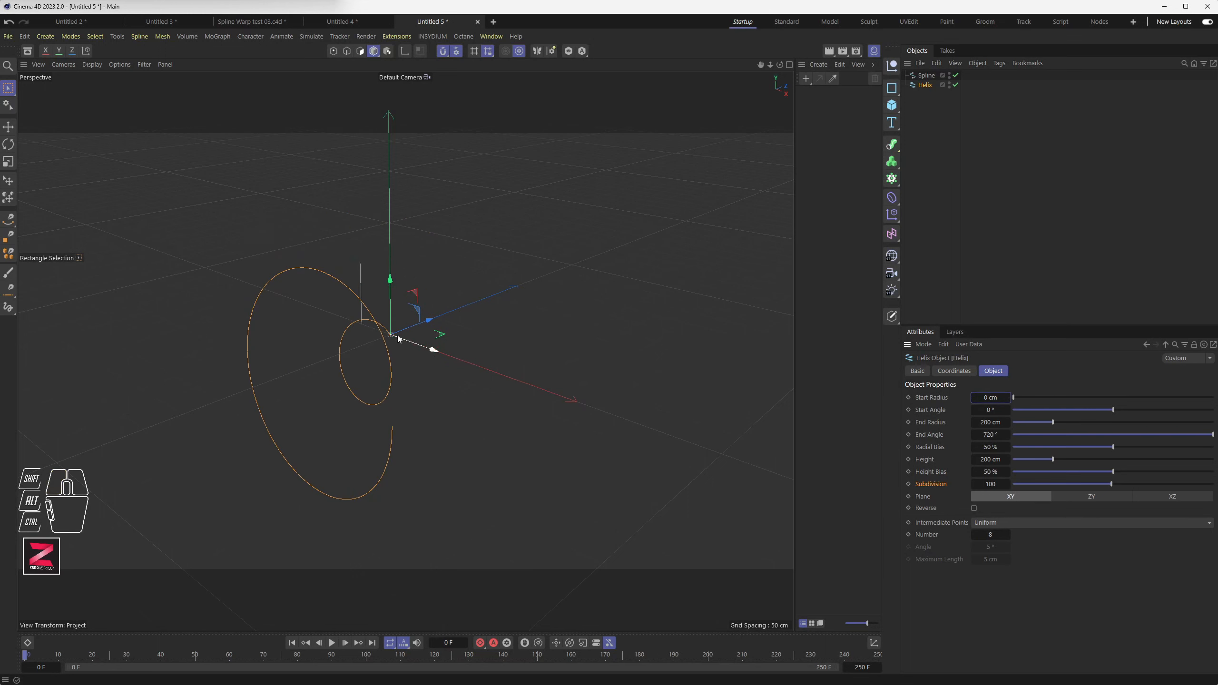
alt+drag(411, 364, 453, 321)
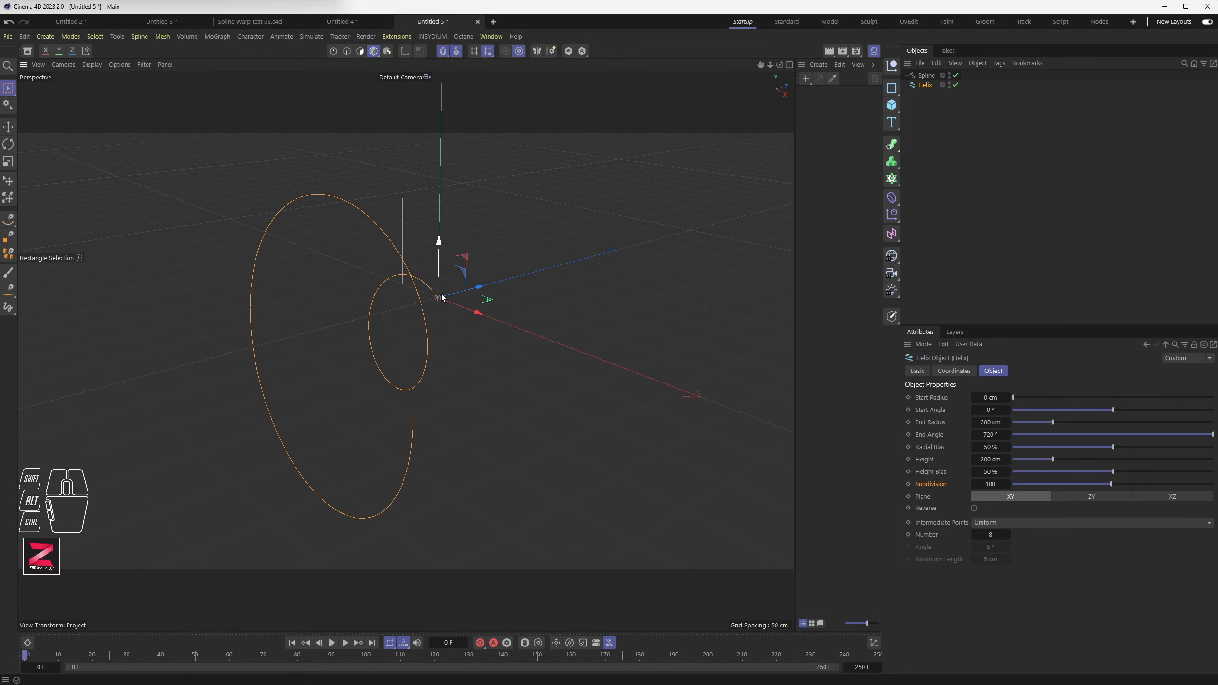
drag(990, 423, 595, 419)
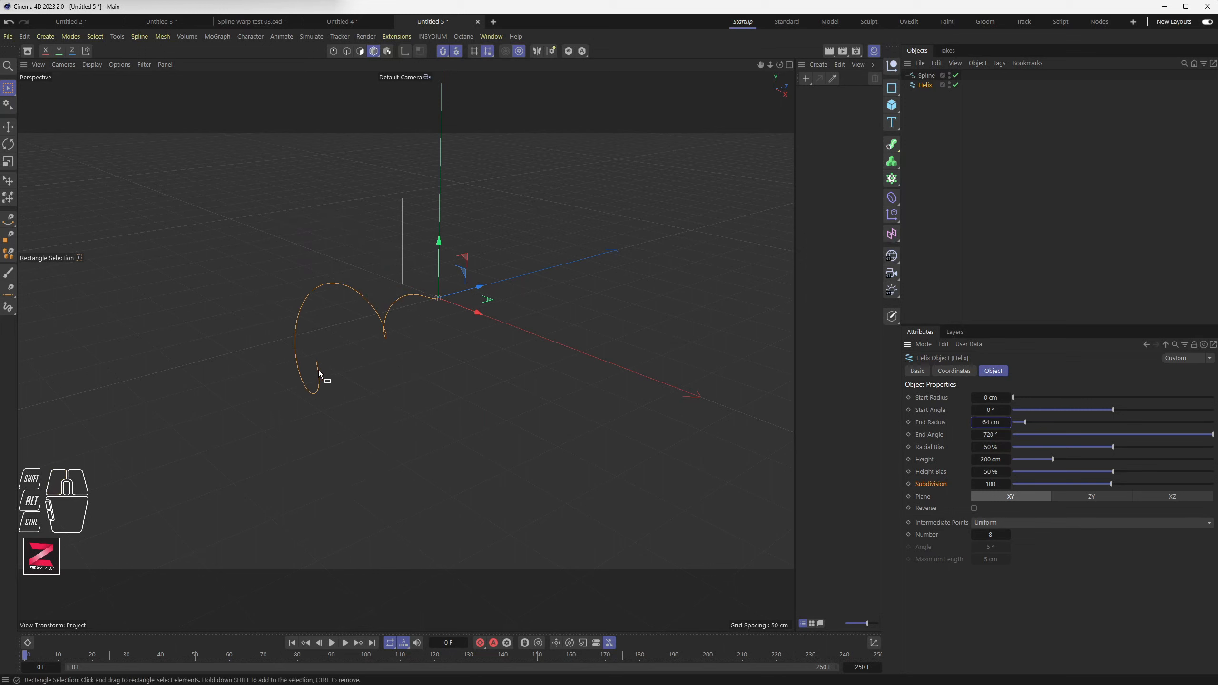
mouse_move(318, 369)
alt+mouse_down()
mouse_move(347, 382)
mouse_move(445, 364)
mouse_move(449, 345)
mouse_move(384, 383)
mouse_move(337, 363)
alt+mouse_up()
mouse_move(988, 422)
mouse_down()
mouse_move(940, 423)
mouse_move(1008, 435)
mouse_move(900, 435)
mouse_move(991, 435)
mouse_up()
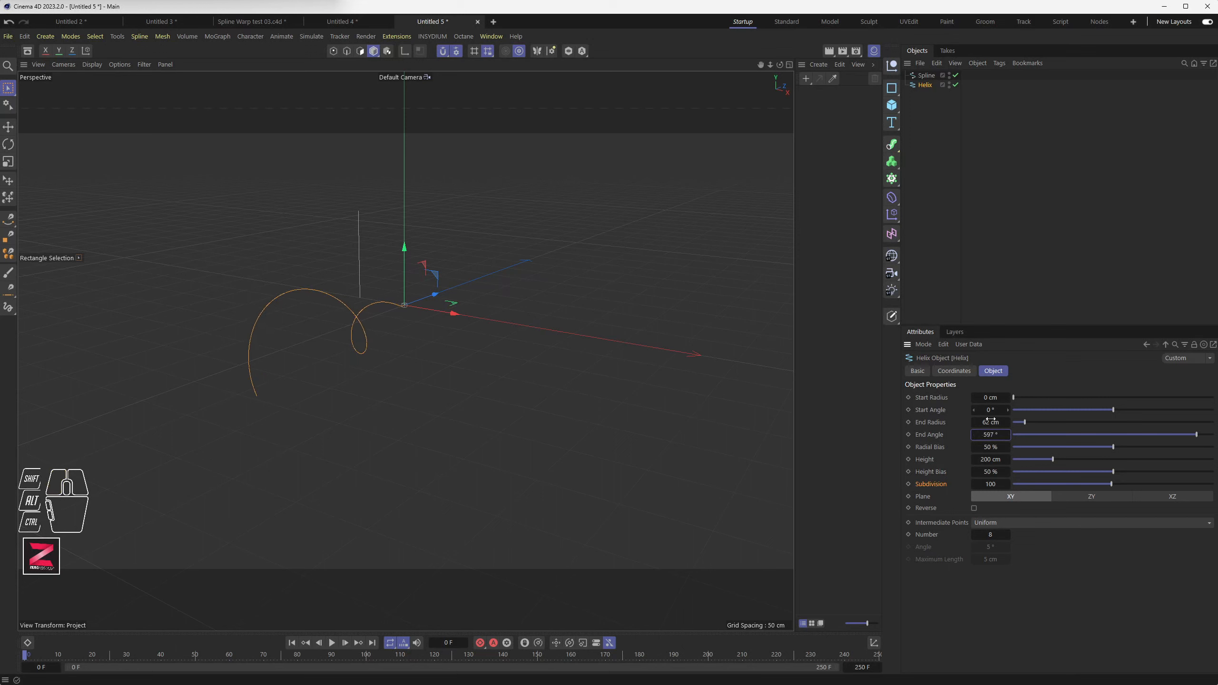
key(Return)
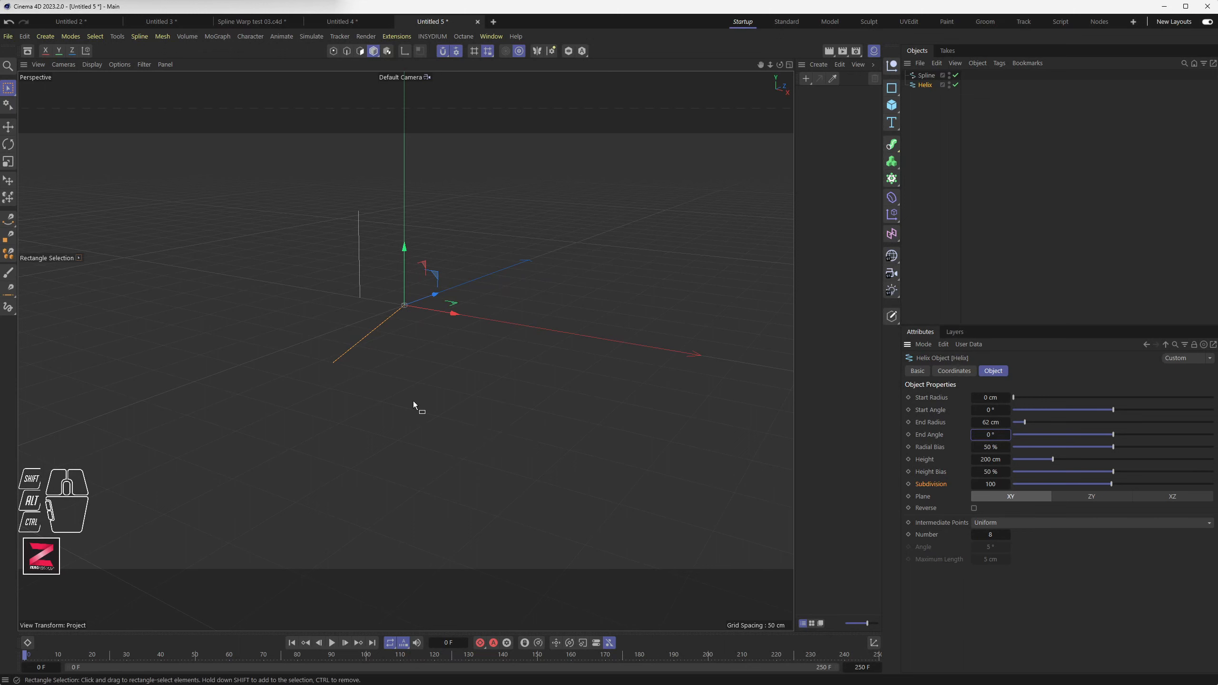
alt+drag(414, 401, 436, 417)
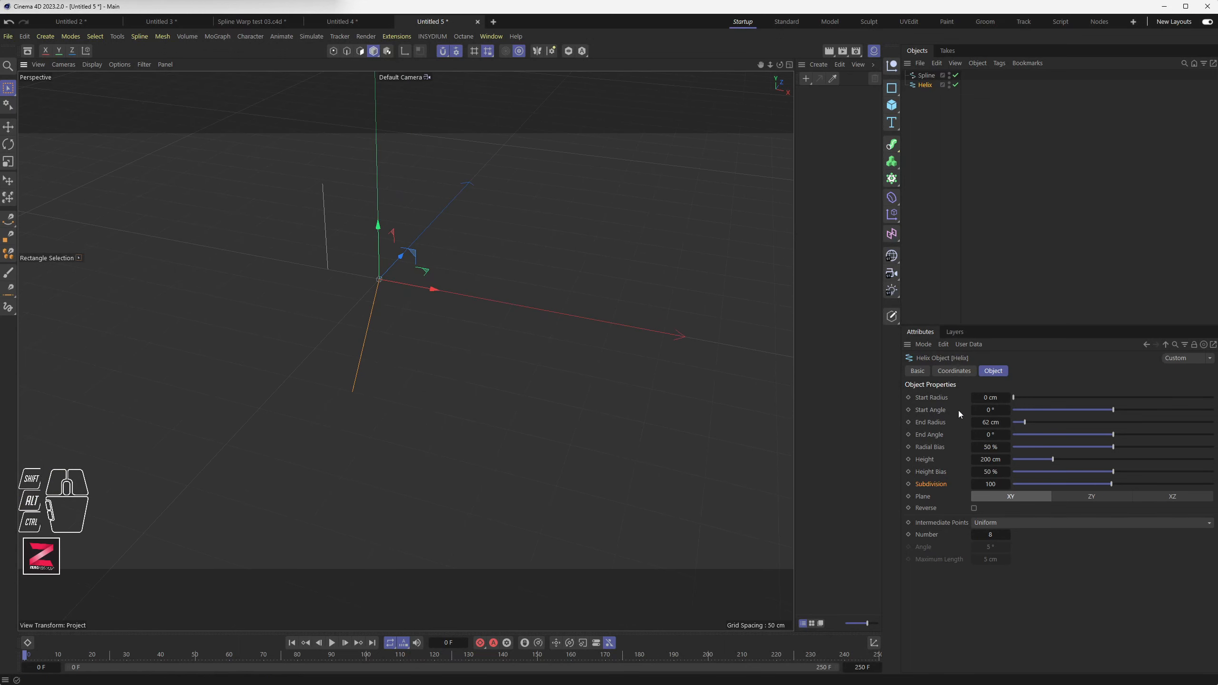
mouse_move(997, 421)
mouse_down()
mouse_move(1013, 420)
mouse_move(975, 421)
mouse_up()
Set the helix's plane to XZ so that the line stands upright.
click(925, 460)
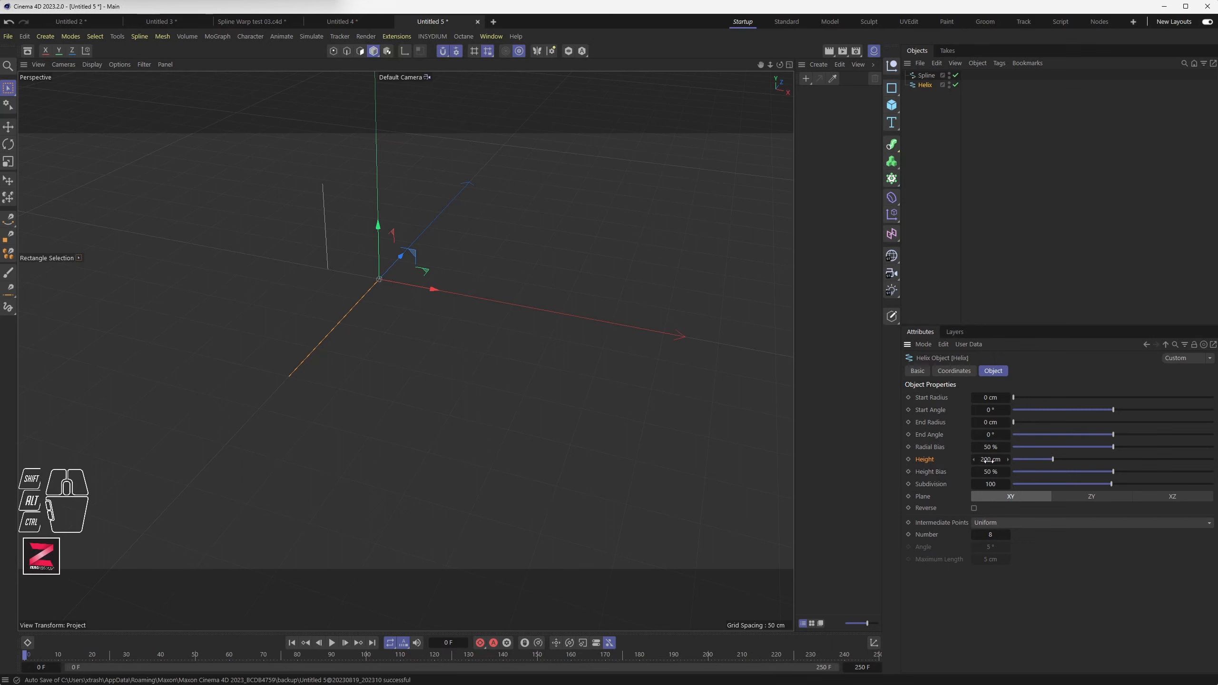
click(985, 459)
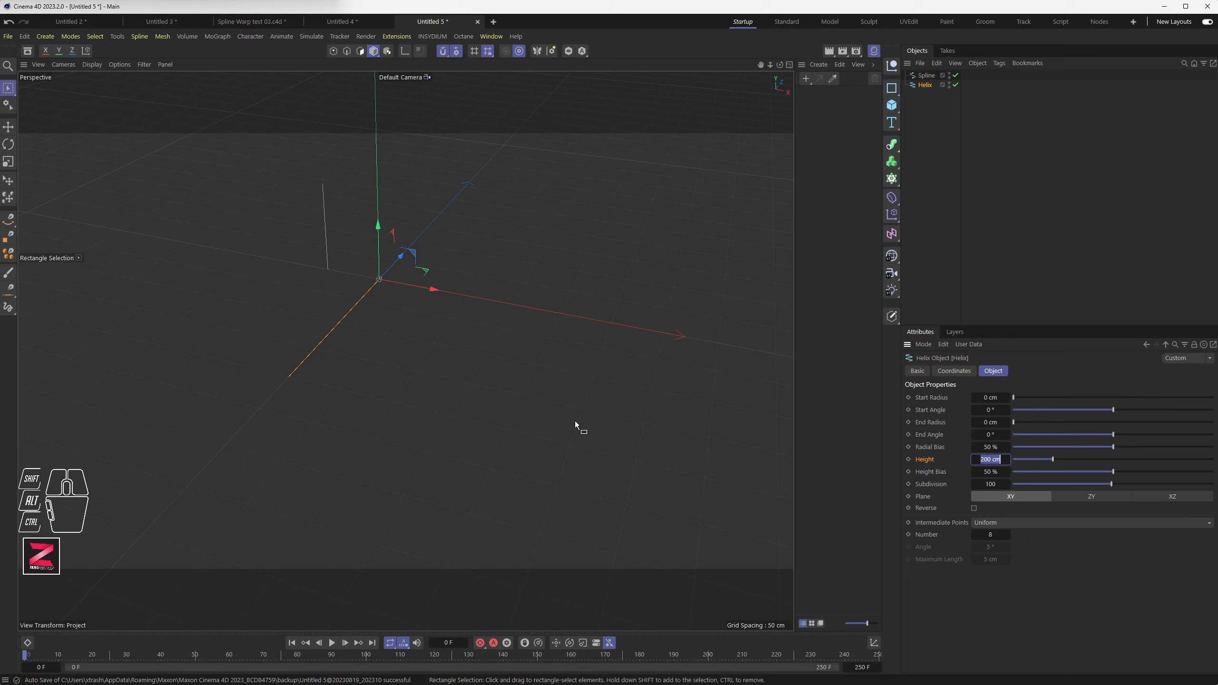
click(1170, 498)
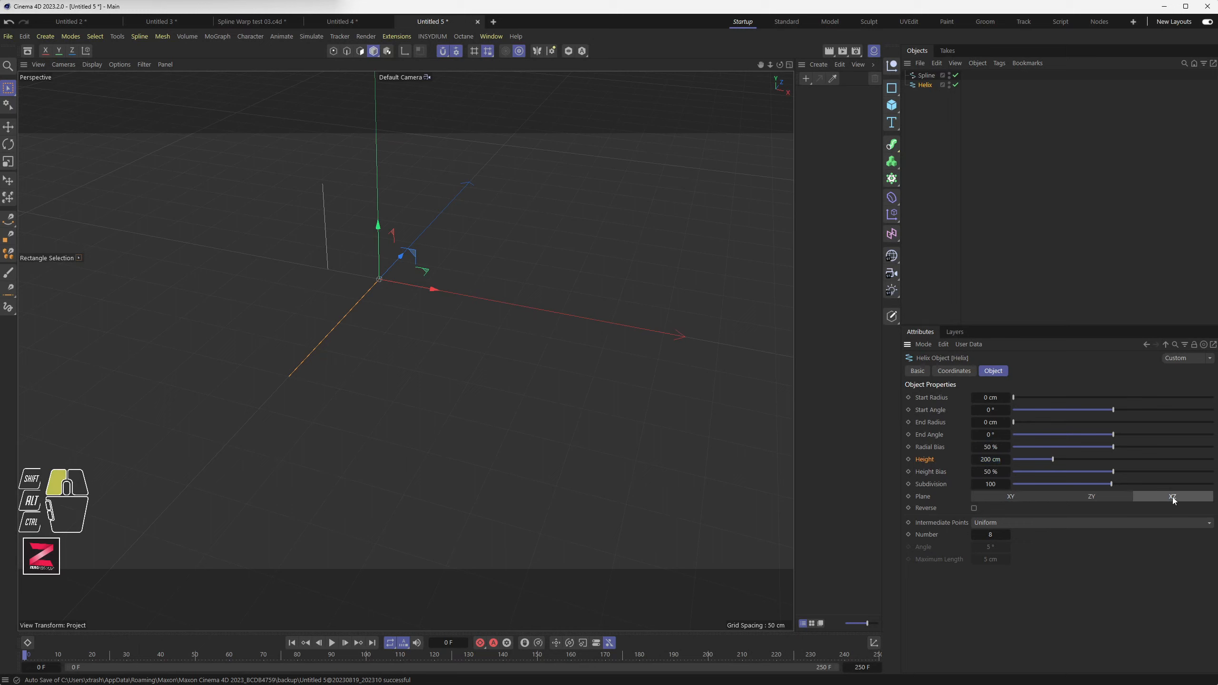
alt+middle_drag(578, 306, 637, 465)
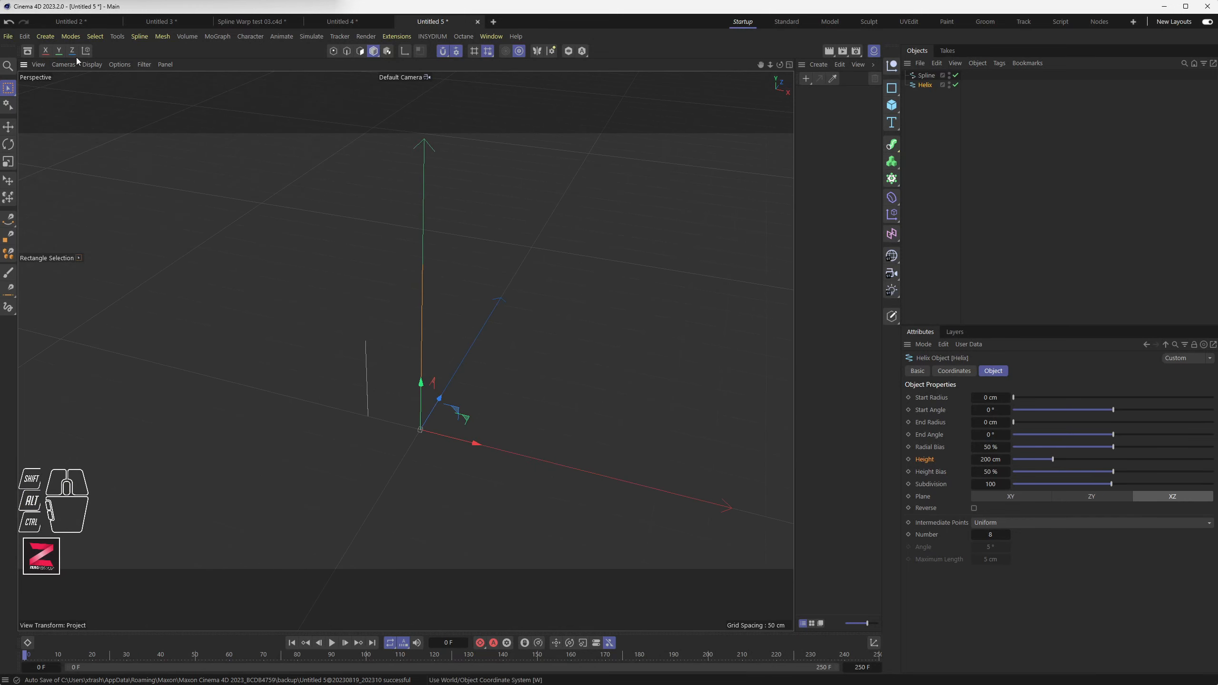
Hide the world axis in the Perspective viewport.
click(144, 64)
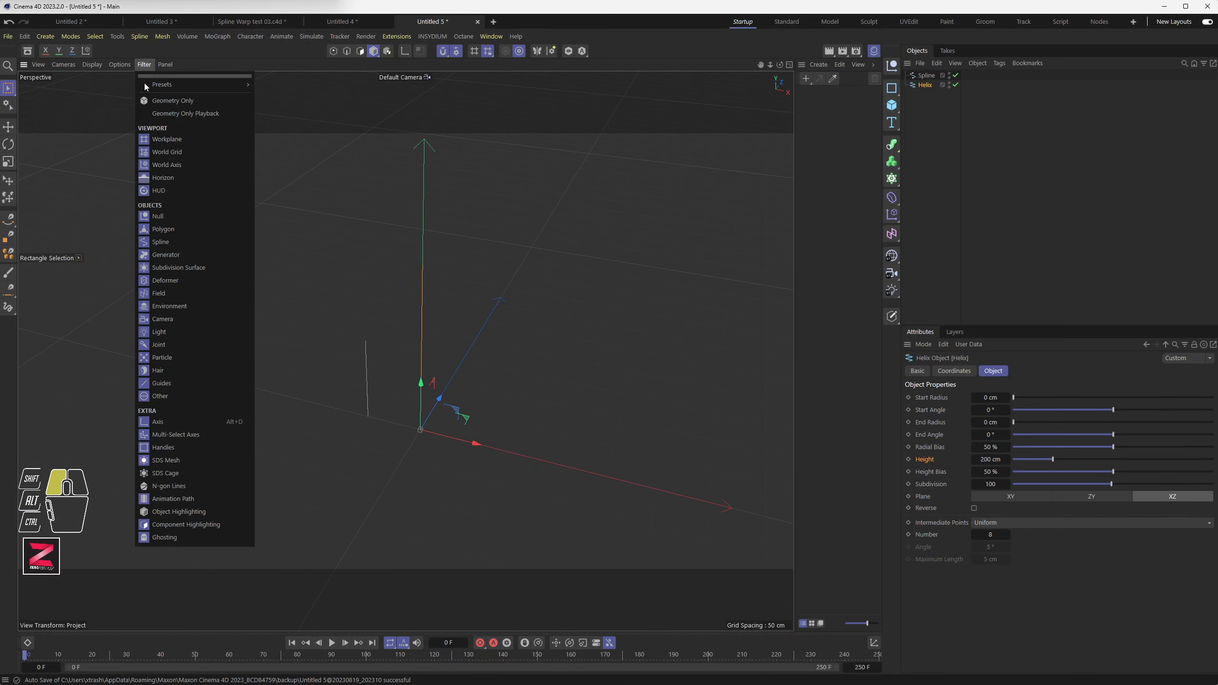
click(162, 165)
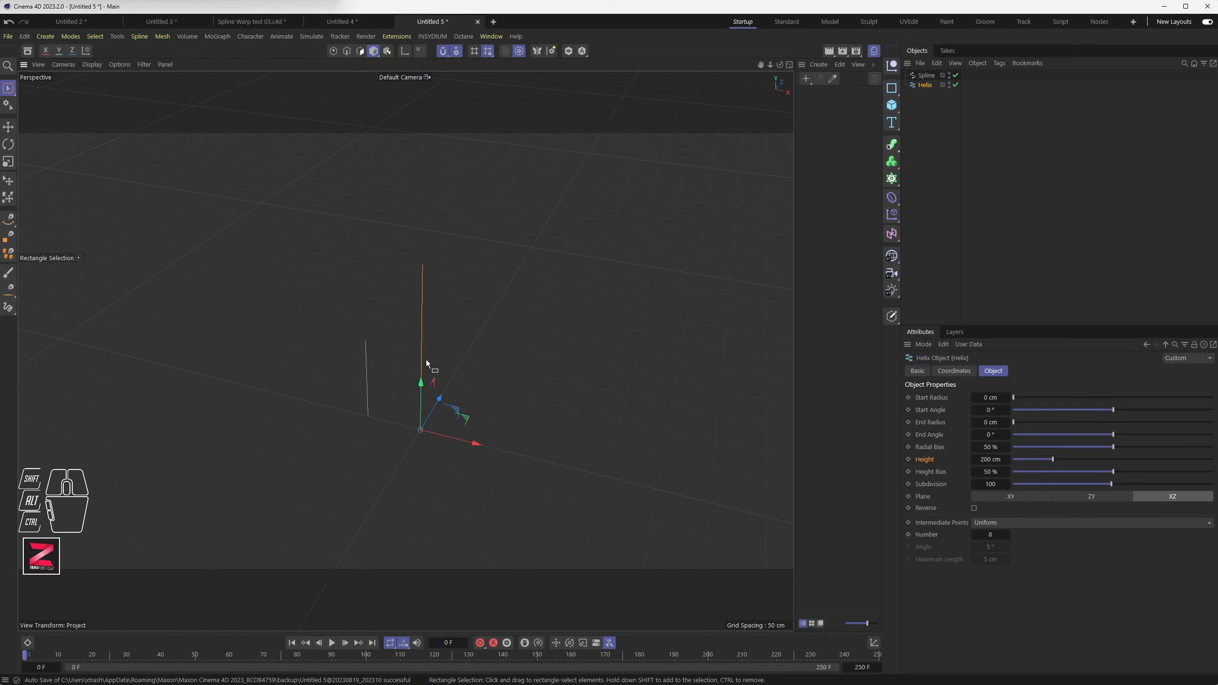
mouse_move(432, 348)
alt+mouse_down()
mouse_move(499, 388)
mouse_move(498, 364)
mouse_move(513, 374)
alt+mouse_up()
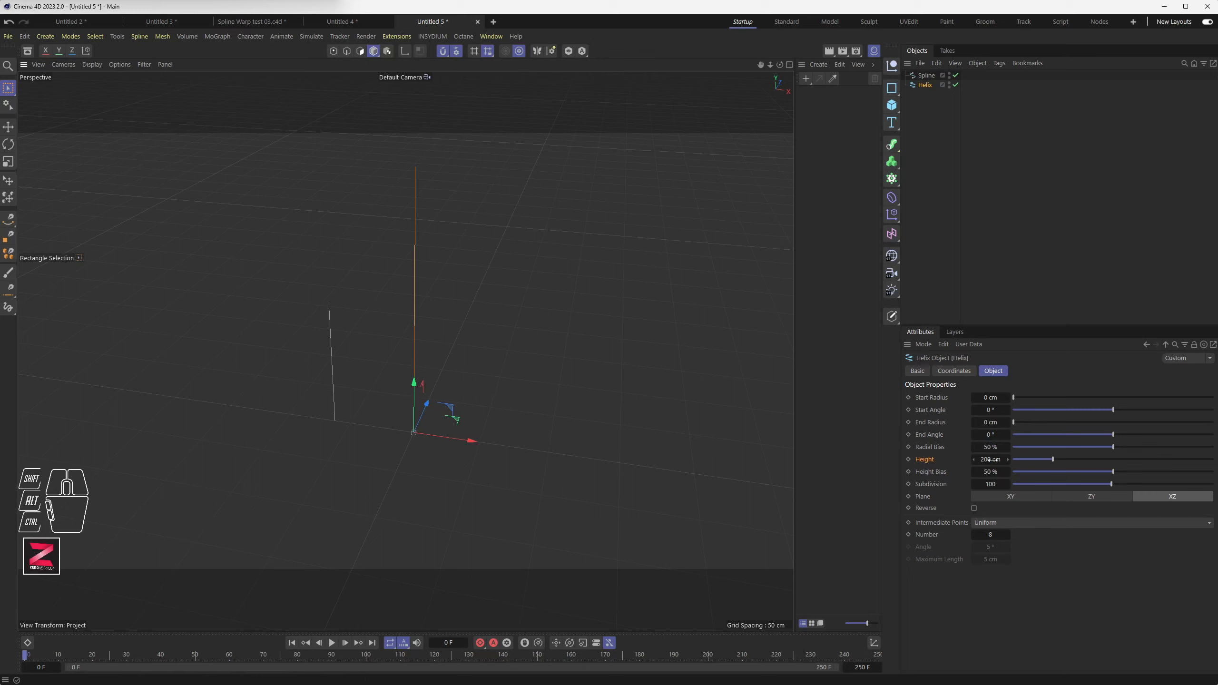
Try End Radius values up to 200 cm and a Height of 203 cm on the helix, and return End Radius to 0 cm.
mouse_move(993, 435)
mouse_down()
mouse_move(1017, 422)
mouse_move(1004, 422)
mouse_up()
key(ctrl+z)
scroll(524, 413, down, 2)
mouse_move(556, 405)
alt+mouse_down()
mouse_move(531, 415)
mouse_move(548, 403)
alt+mouse_up()
middle_click(548, 403)
alt+middle_drag(630, 459, 601, 493)
middle_click(594, 488)
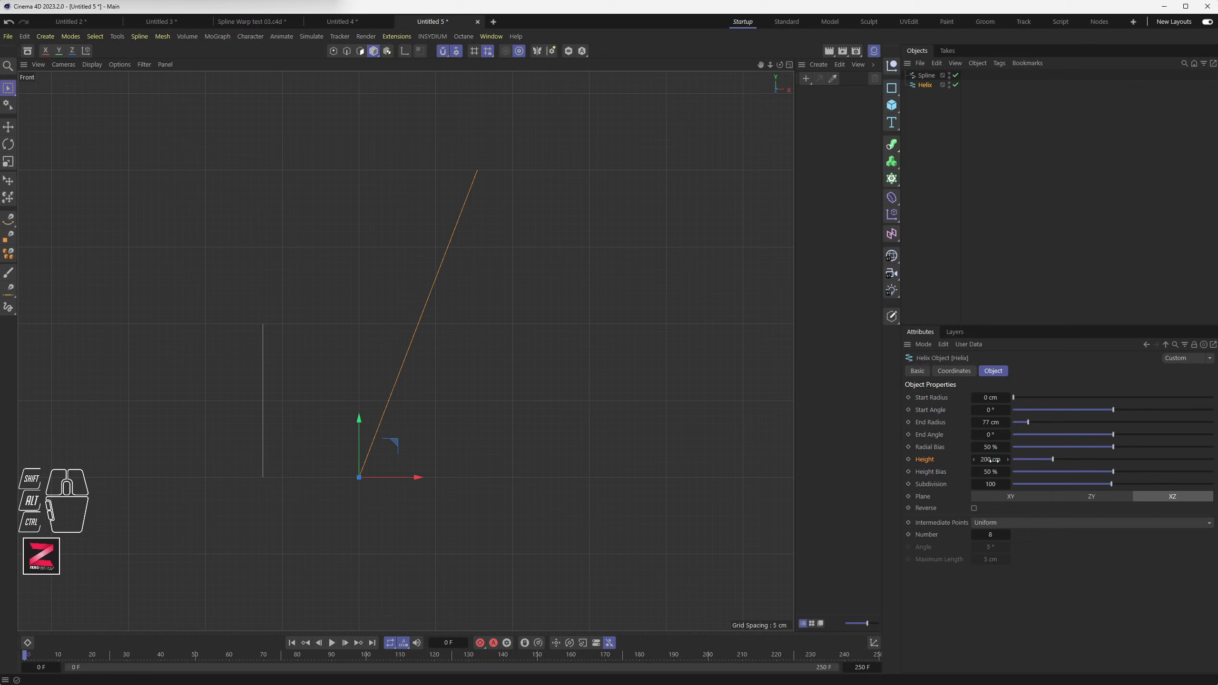
mouse_move(990, 422)
mouse_down()
mouse_move(952, 422)
mouse_move(1012, 422)
mouse_up()
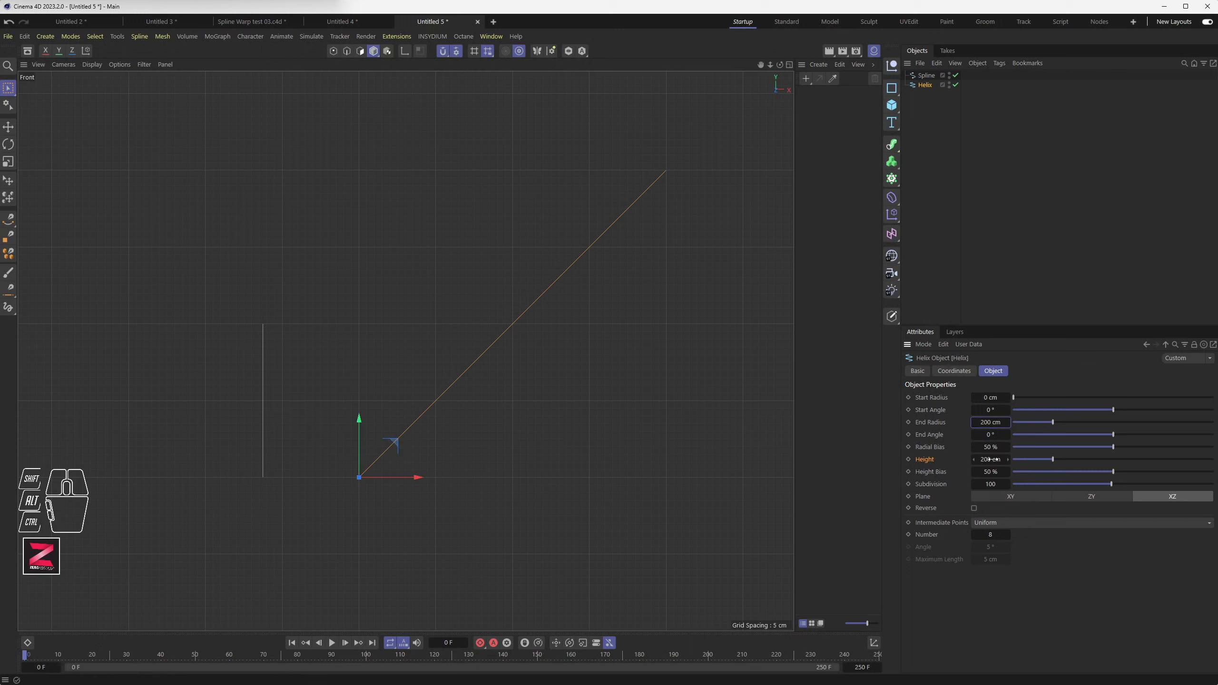
drag(990, 459, 984, 424)
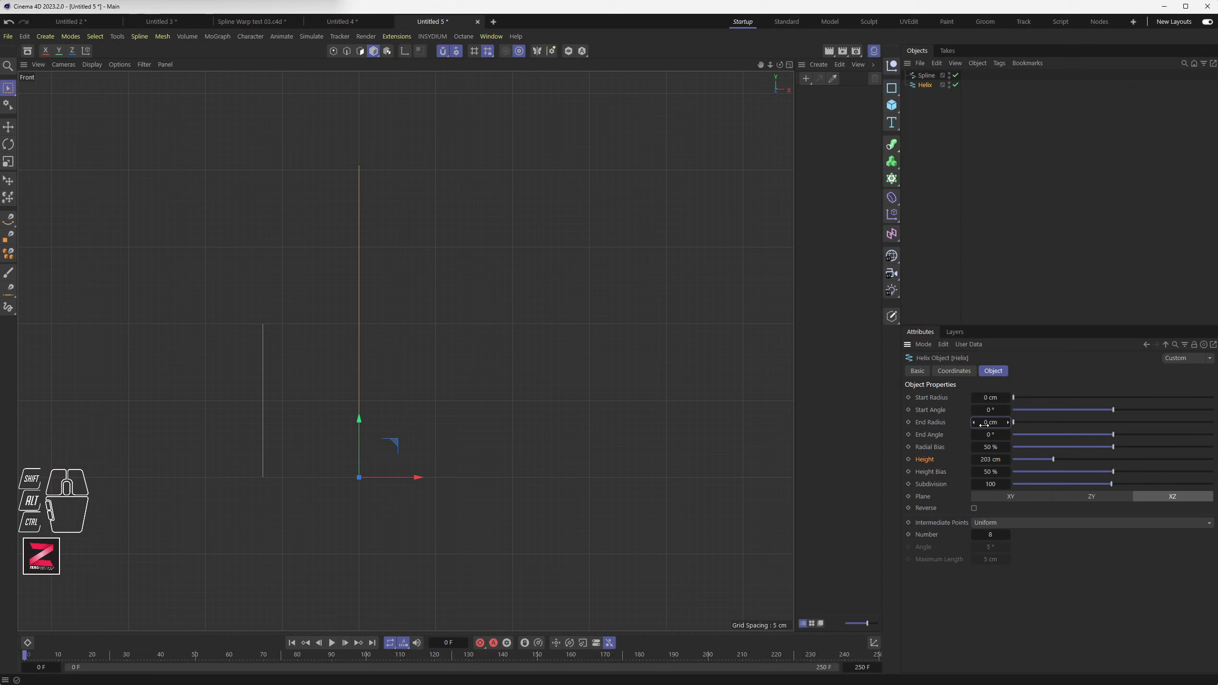
Set the helix's Height to 100 cm.
click(1005, 461)
text(100)
key(Return)
click(934, 486)
Try a coiled helix with Start Radius 103 cm, Start Angle 150°, End Radius 108 cm, End Angle 720° and Subdivision 22.
click(1034, 397)
mouse_move(1027, 422)
mouse_down()
mouse_move(1040, 423)
mouse_move(1010, 420)
mouse_move(1034, 423)
mouse_up()
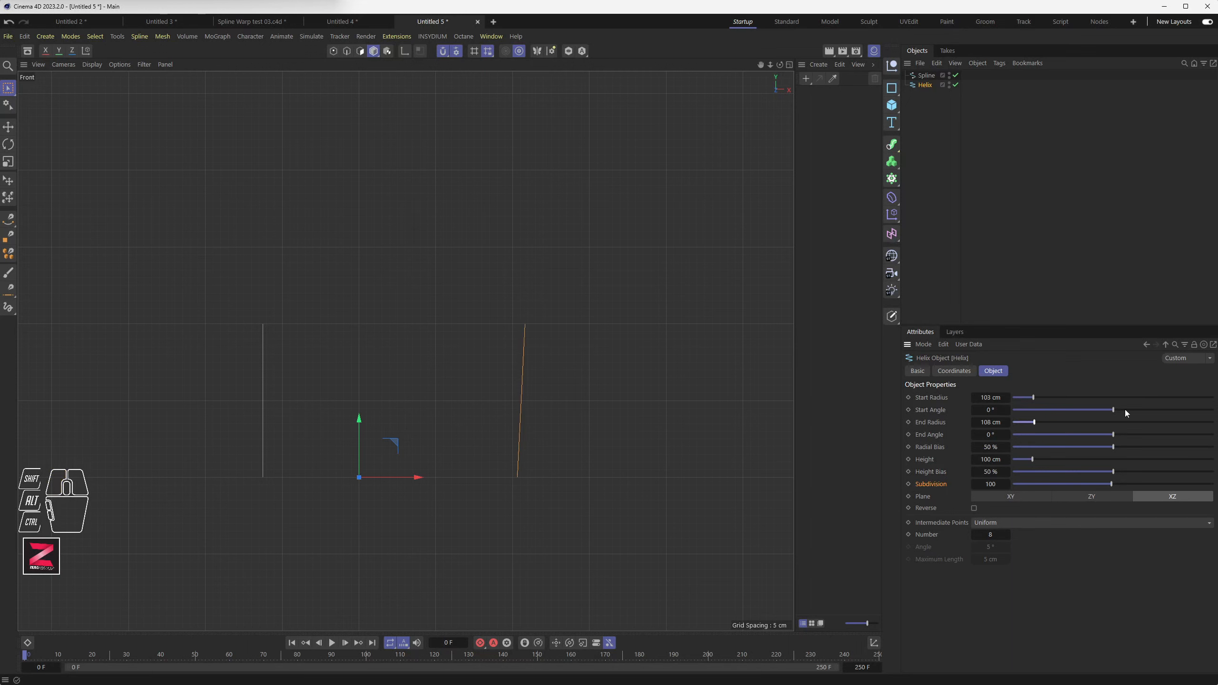
drag(1125, 409, 1214, 434)
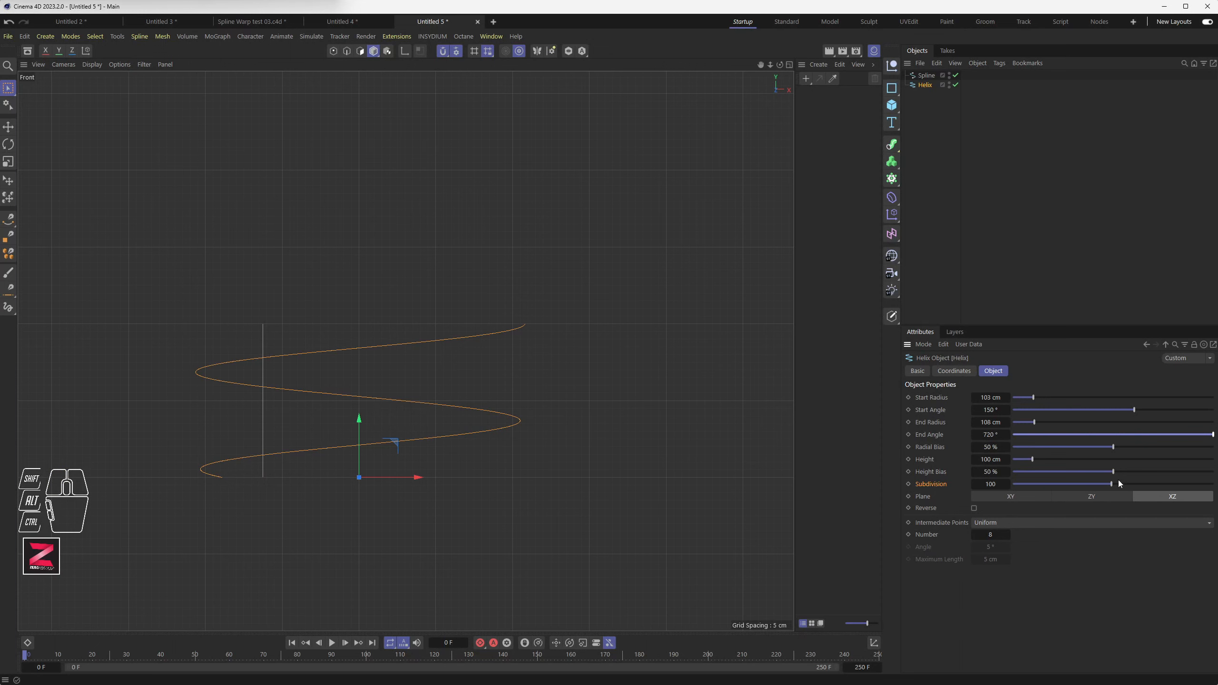
drag(1119, 482, 1033, 484)
middle_click(527, 413)
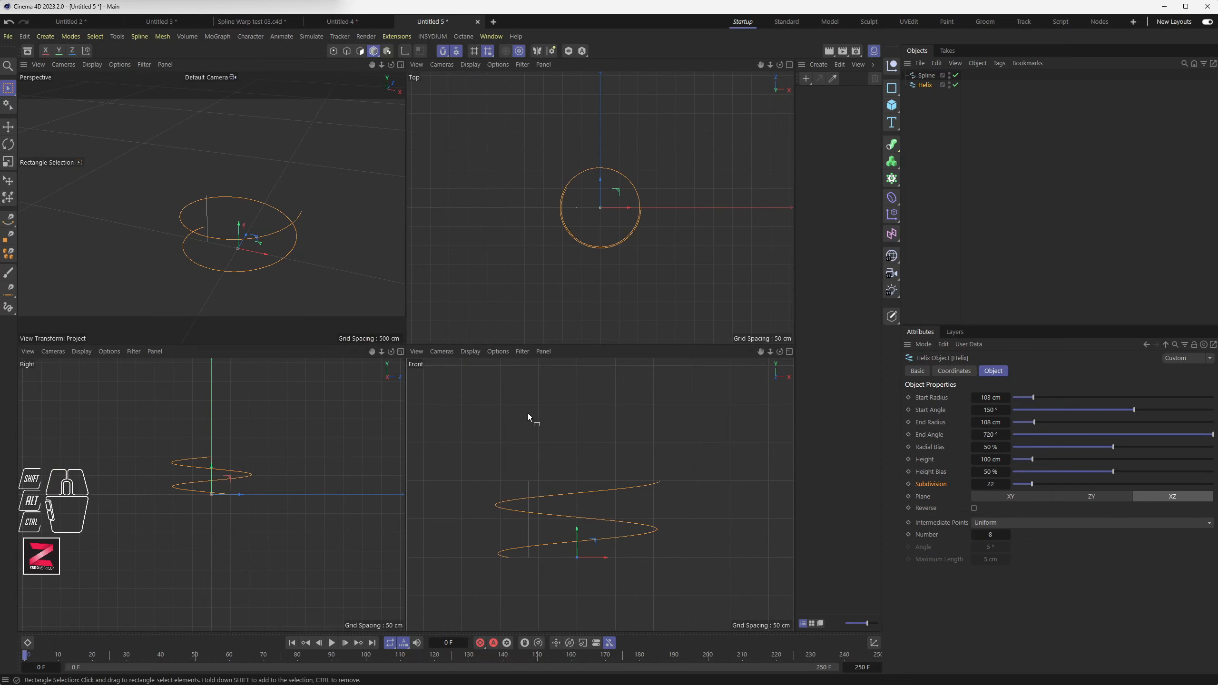
middle_click(254, 226)
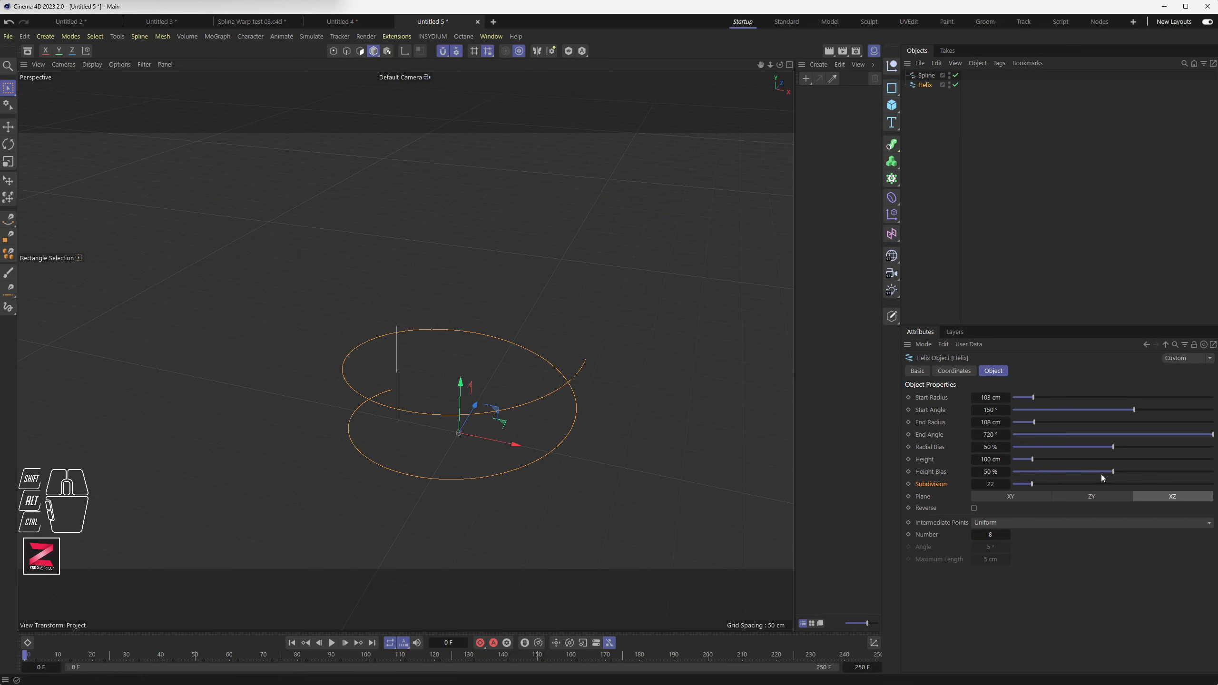
Straighten the helix again with both radii at 0 cm and both angles at 0°, and set Subdivision to 99.
drag(1034, 485, 1111, 494)
drag(1003, 401, 965, 410)
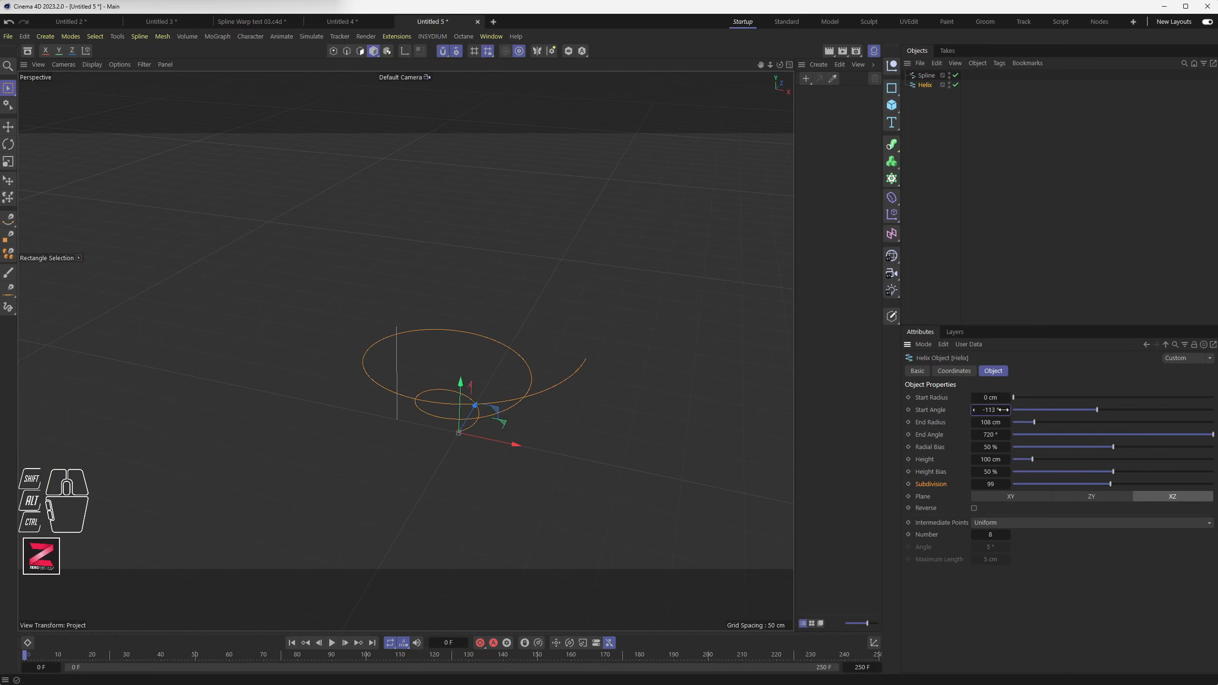
double_click(1000, 411)
text(0)
key(Tab)
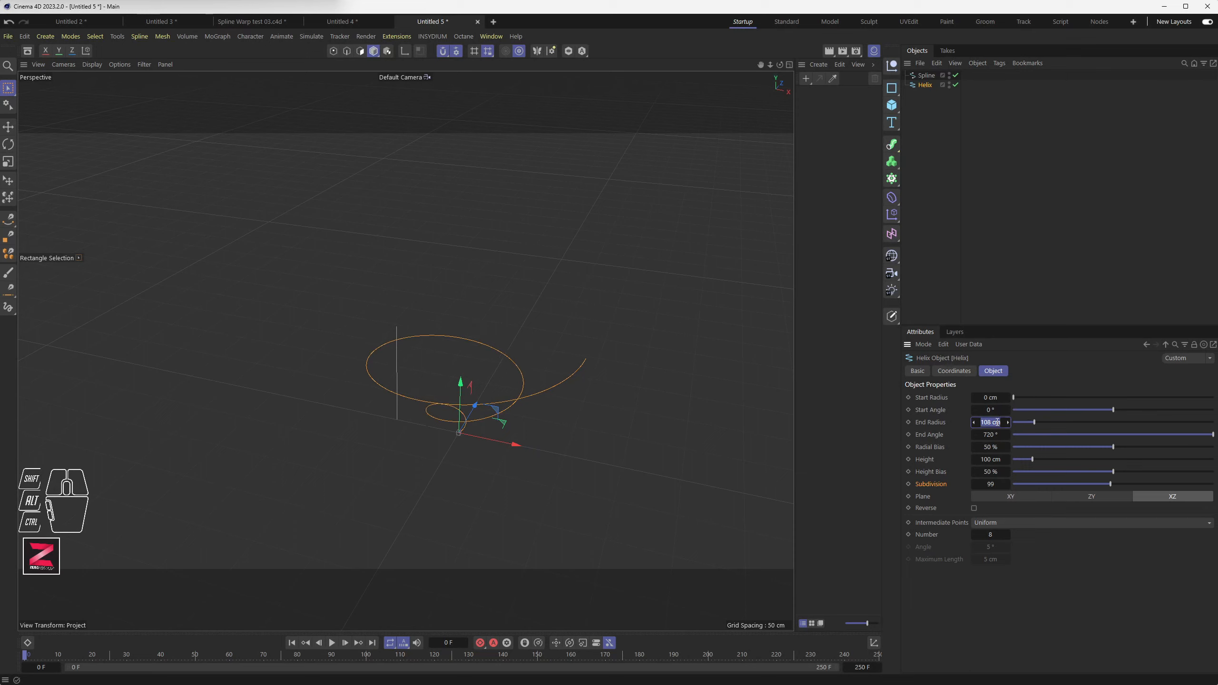
text(0)
key(Tab)
Keep the helix's Intermediate Points on Uniform, set their Number to 0, and set Subdivision to 10.
click(989, 484)
click(998, 484)
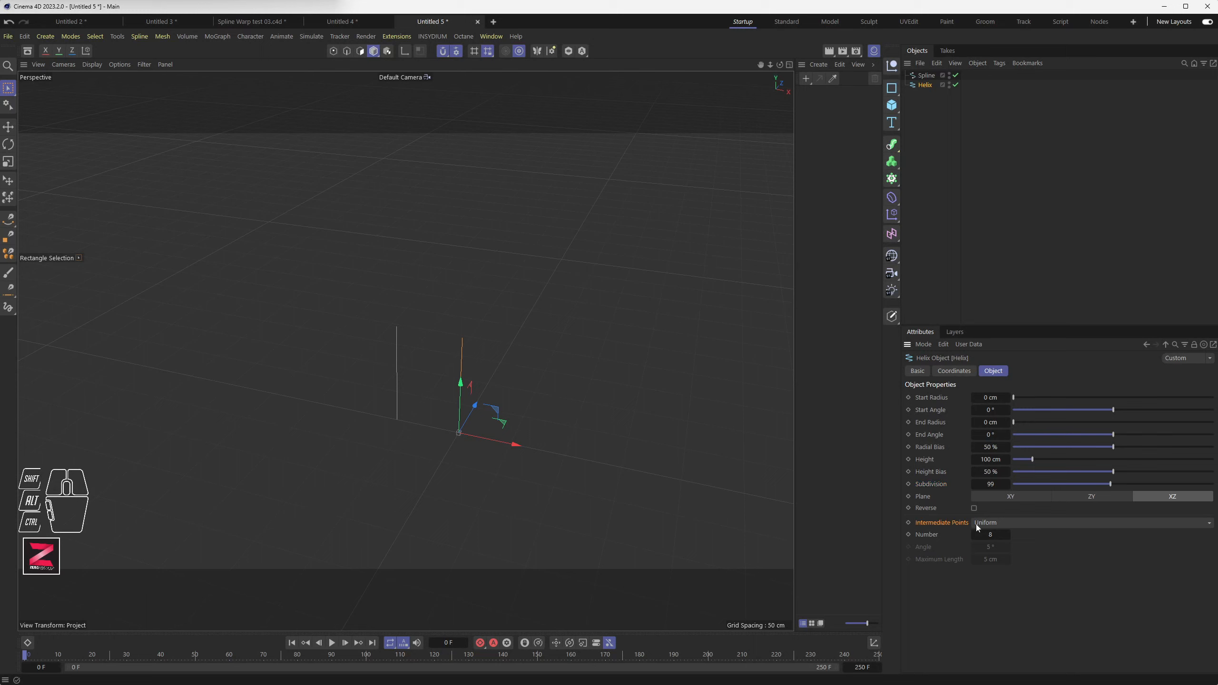
drag(993, 528, 1000, 562)
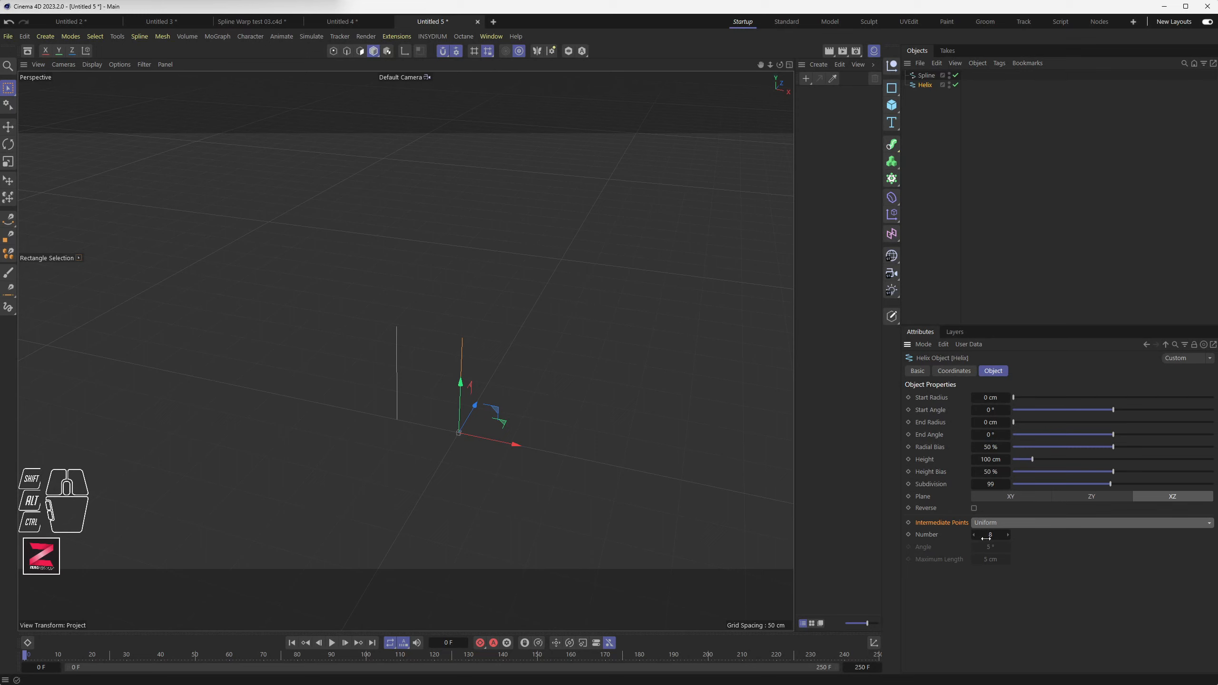
drag(994, 535, 991, 538)
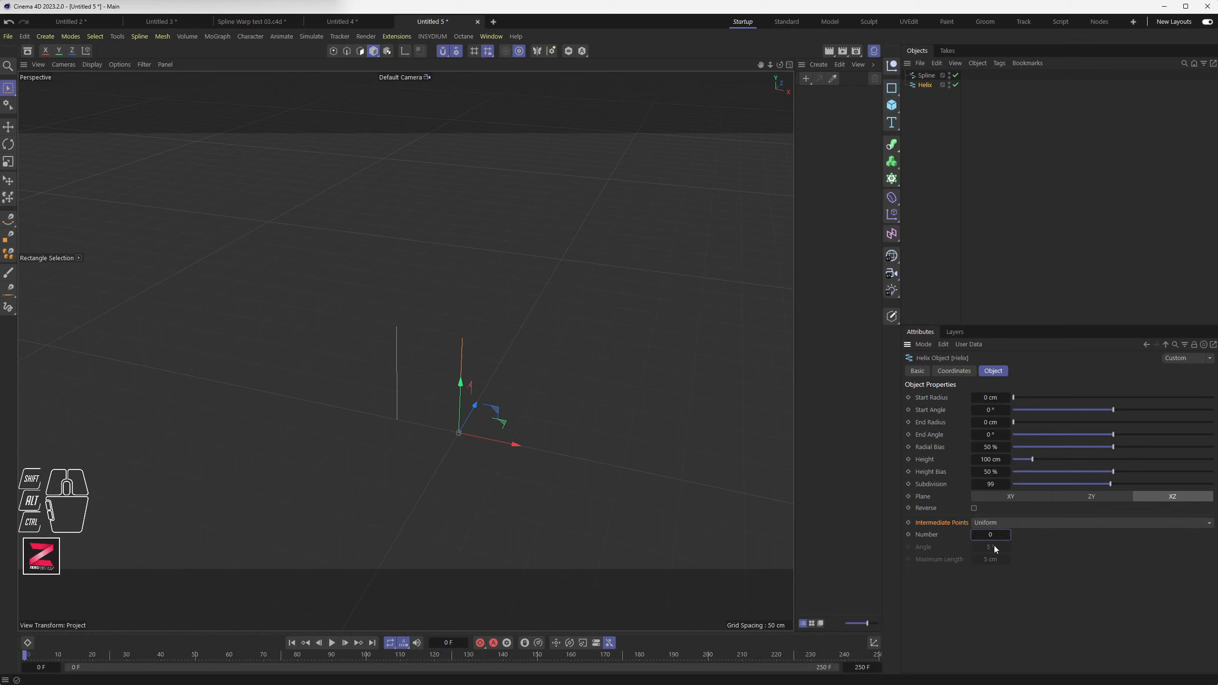
click(931, 536)
click(989, 484)
text(10)
key(Return)
Switch to Point mode and try to select the helix's points with a rectangular selection around the line.
scroll(467, 409, up, 10)
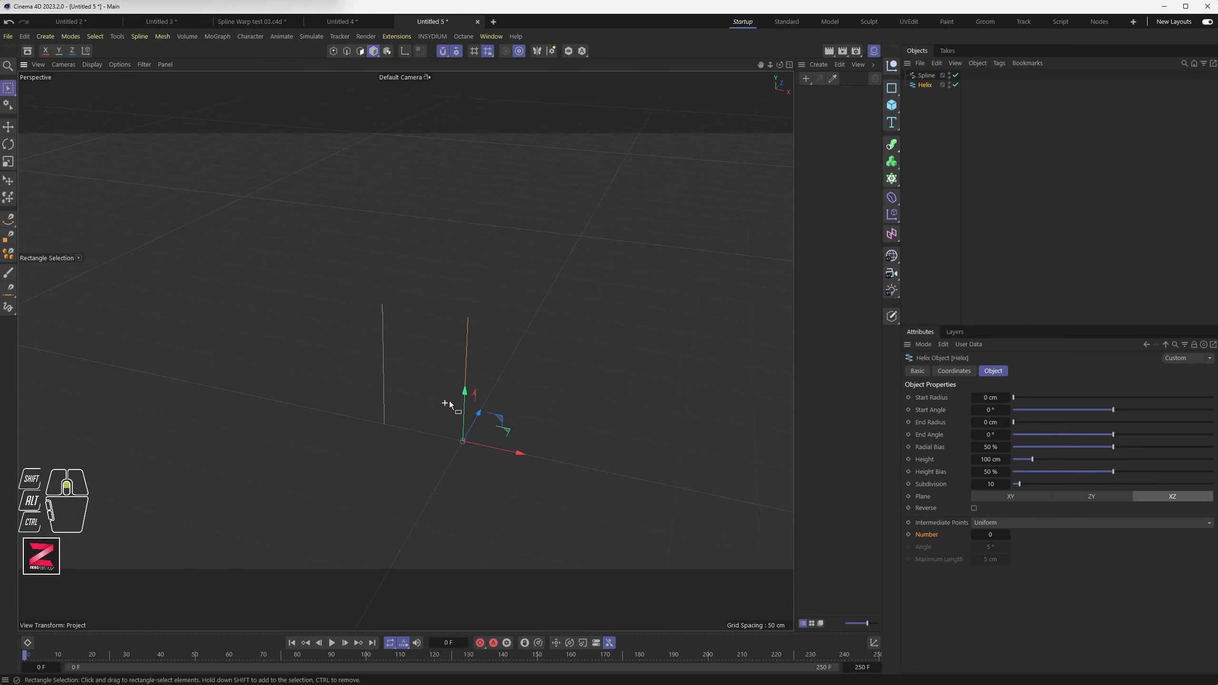
mouse_move(506, 464)
alt+mouse_down()
mouse_move(539, 444)
mouse_move(544, 473)
mouse_move(533, 455)
mouse_move(513, 462)
alt+mouse_up()
click(333, 51)
drag(331, 167, 533, 453)
drag(342, 141, 514, 383)
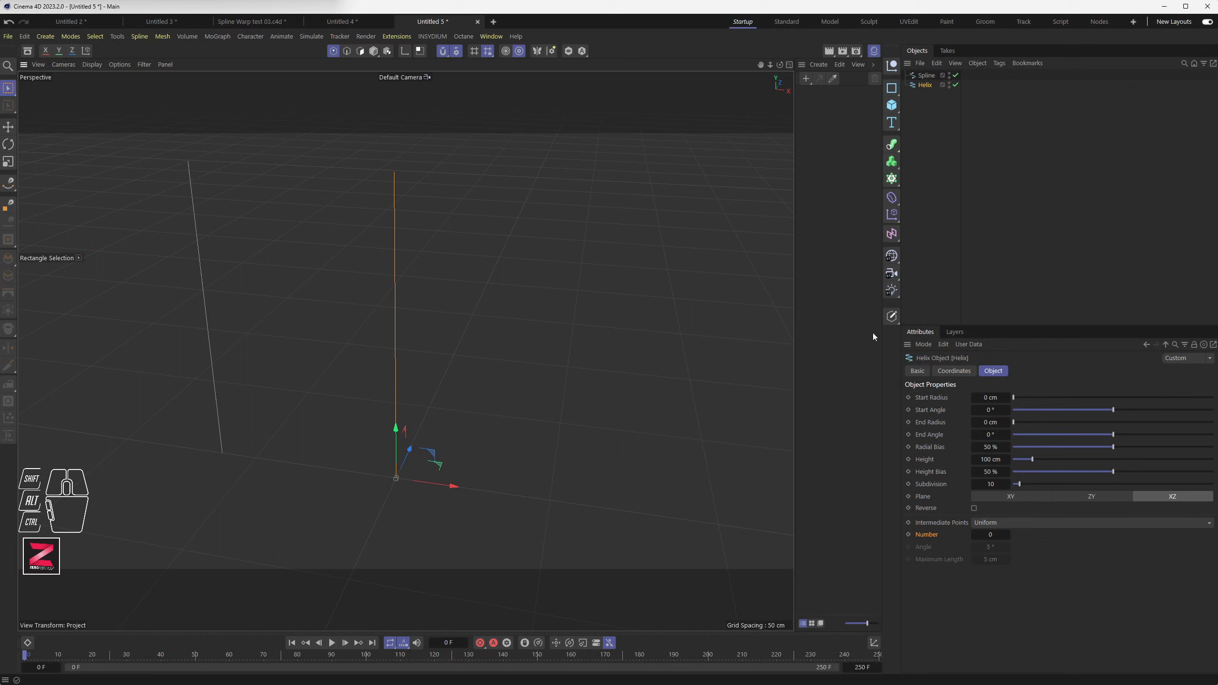
Create an editable copy of the helix with Current State to Object, disable the original helix and the drawn spline, and select the copy.
mouse_move(892, 321)
mouse_down()
mouse_move(942, 343)
mouse_move(930, 349)
mouse_move(892, 321)
mouse_up()
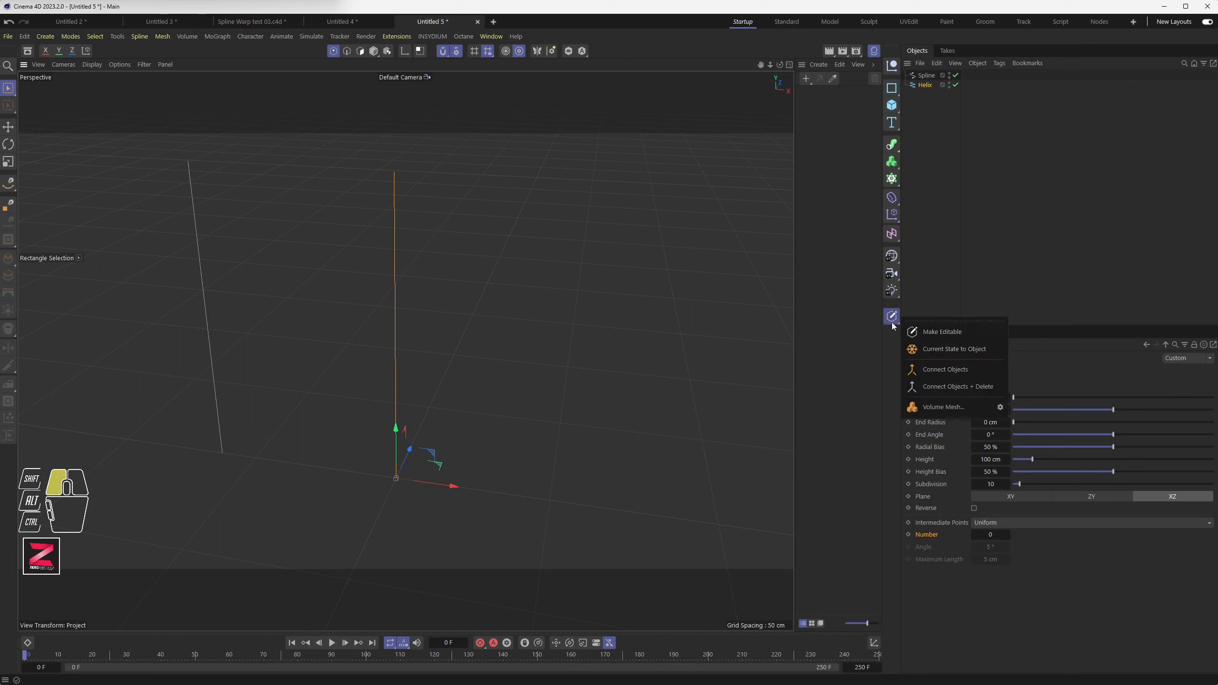
click(893, 318)
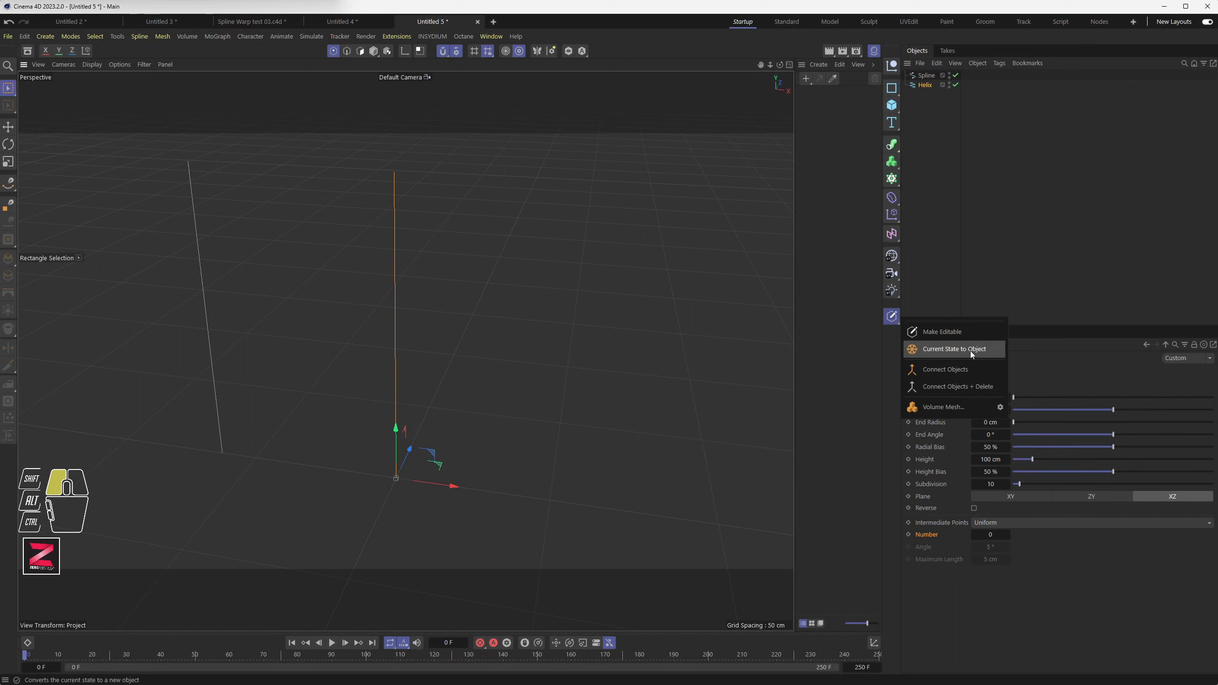
click(970, 351)
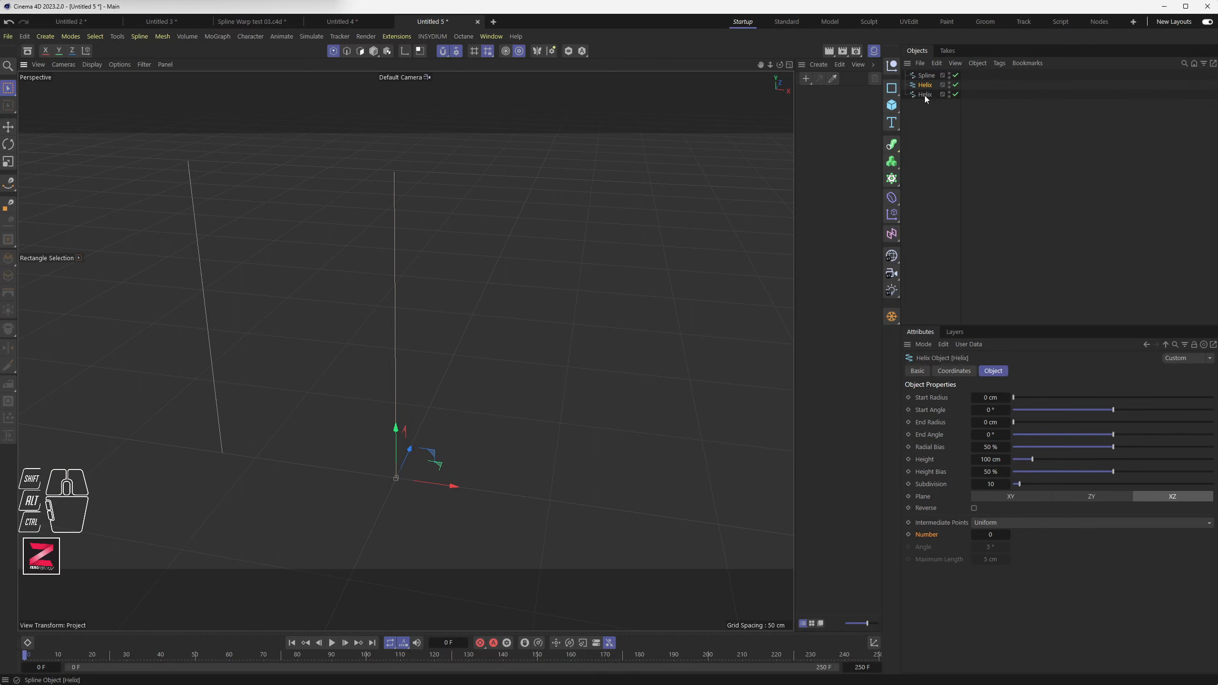
click(956, 84)
click(956, 75)
click(926, 96)
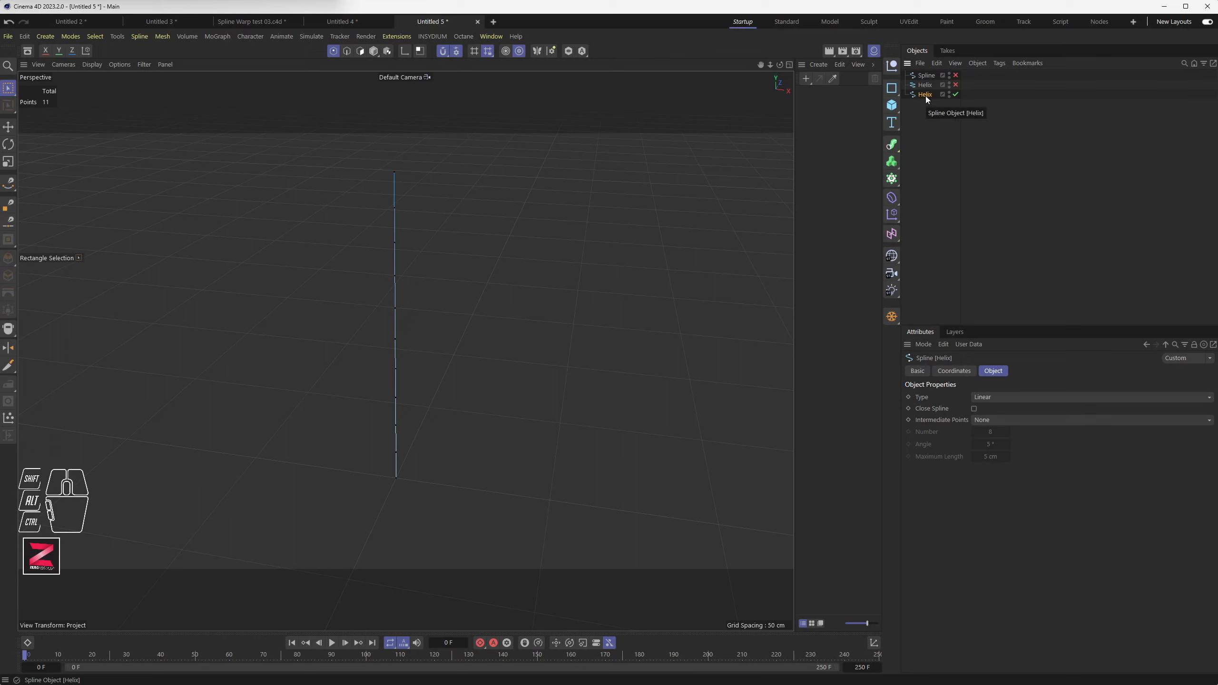
Select all points of the converted spline with a rectangular selection to check its point count against the helix's Subdivision.
drag(346, 169, 480, 380)
drag(316, 141, 489, 535)
drag(351, 143, 476, 575)
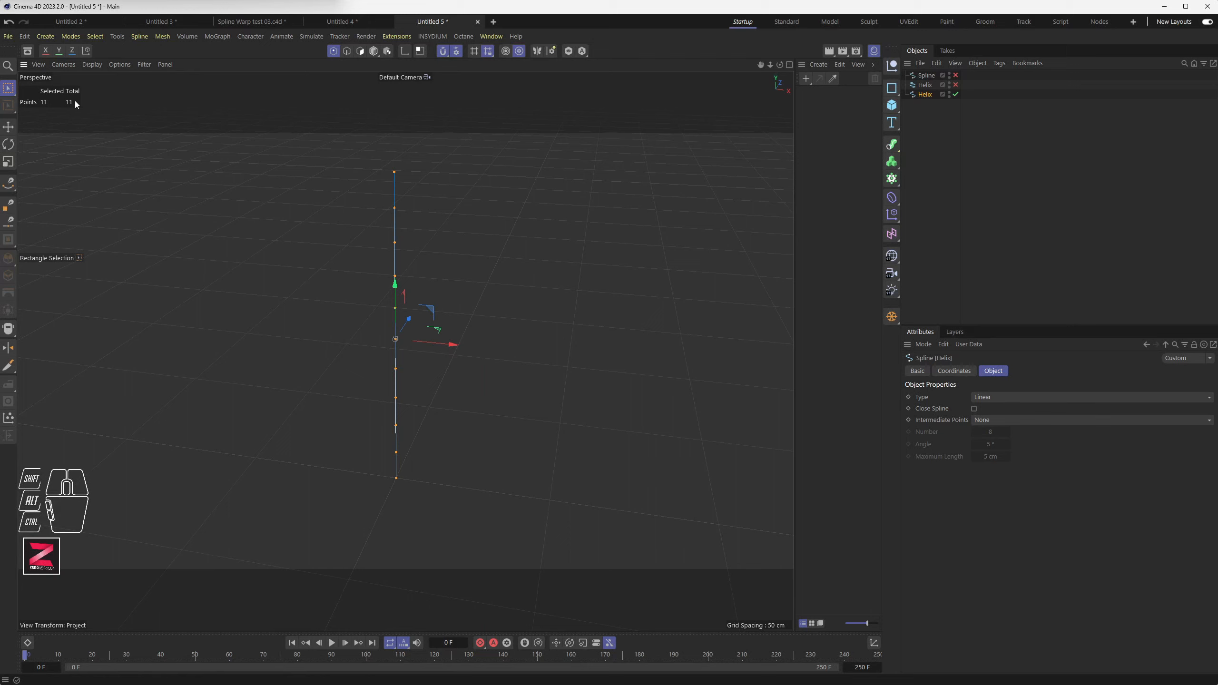
click(925, 84)
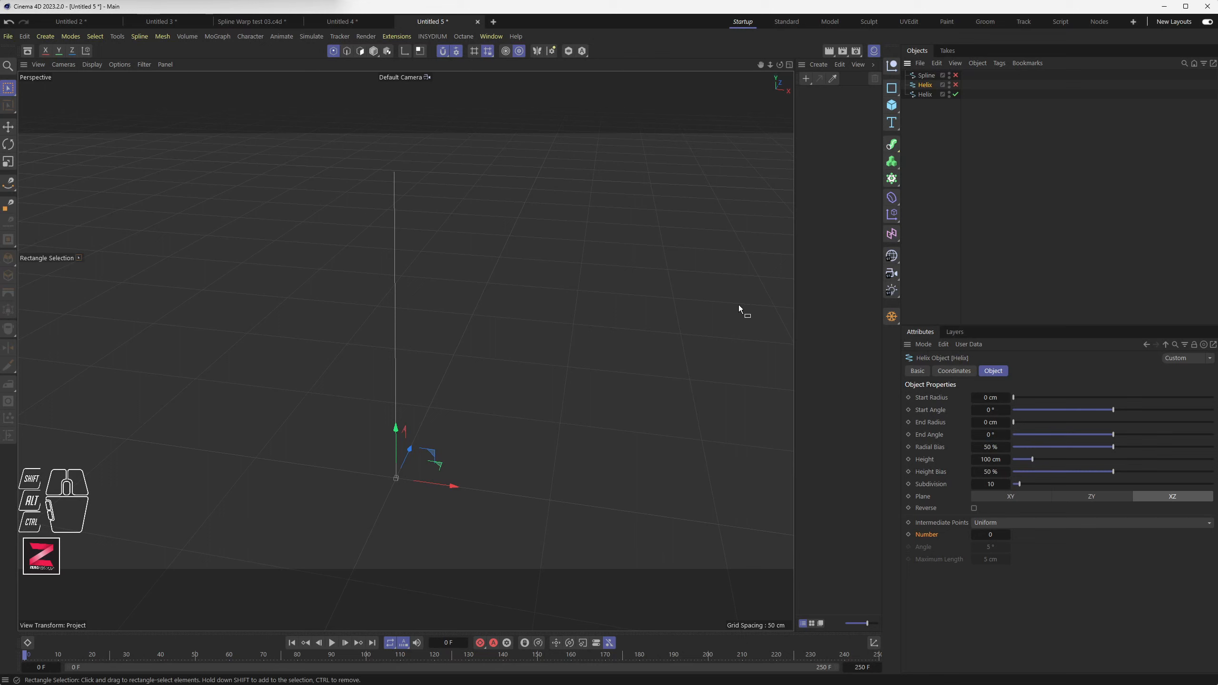
click(925, 95)
drag(354, 156, 463, 549)
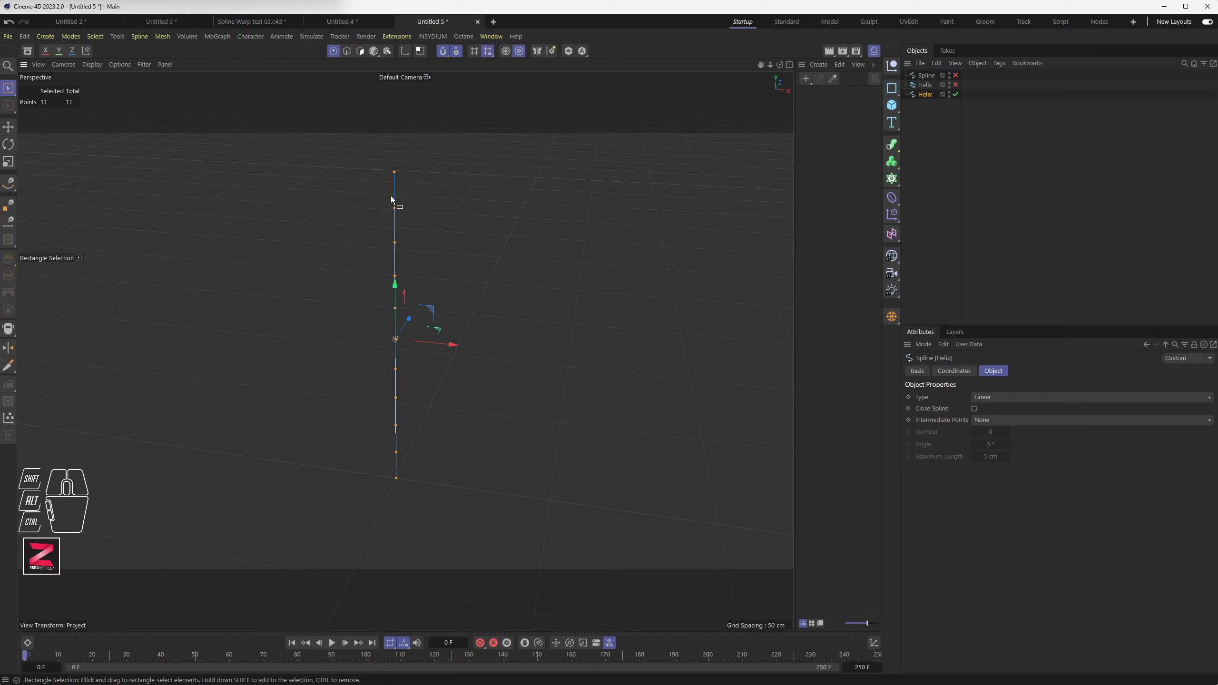
click(924, 84)
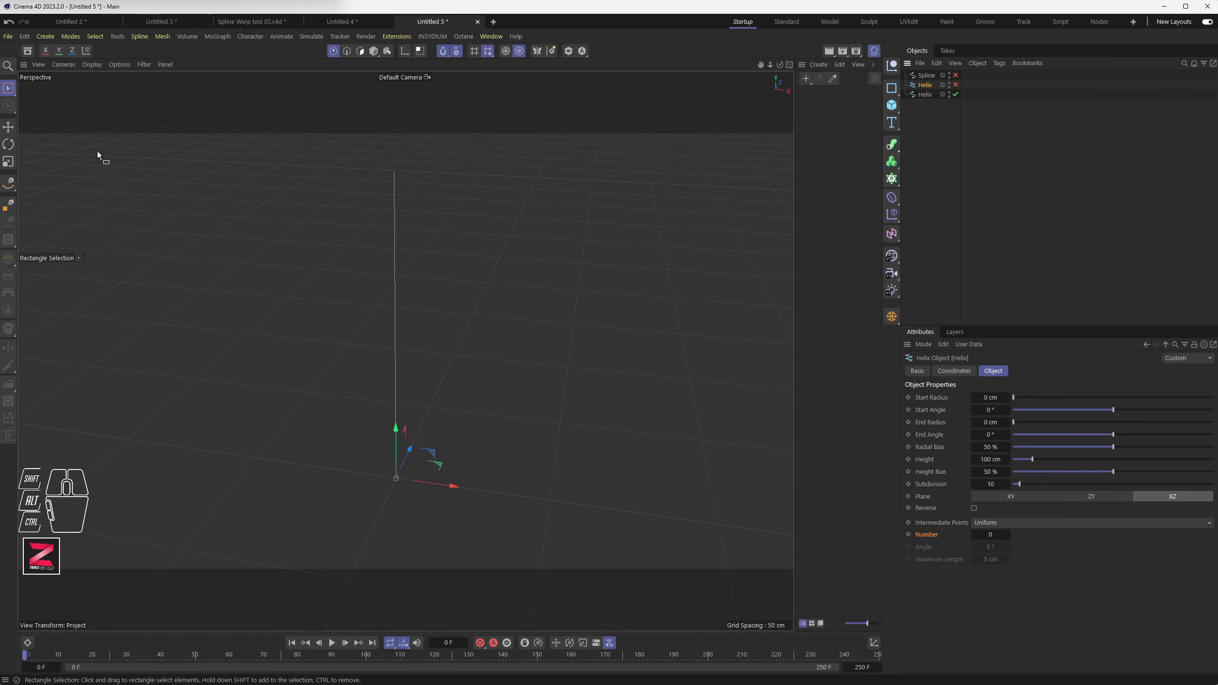
Set the parametric helix's Subdivision to 39.
click(992, 485)
drag(998, 485, 978, 486)
click(991, 485)
text(39)
key(Return)
Delete the first converted spline copy and re-enable the parametric helix.
click(926, 94)
key(Delete)
click(924, 85)
click(955, 84)
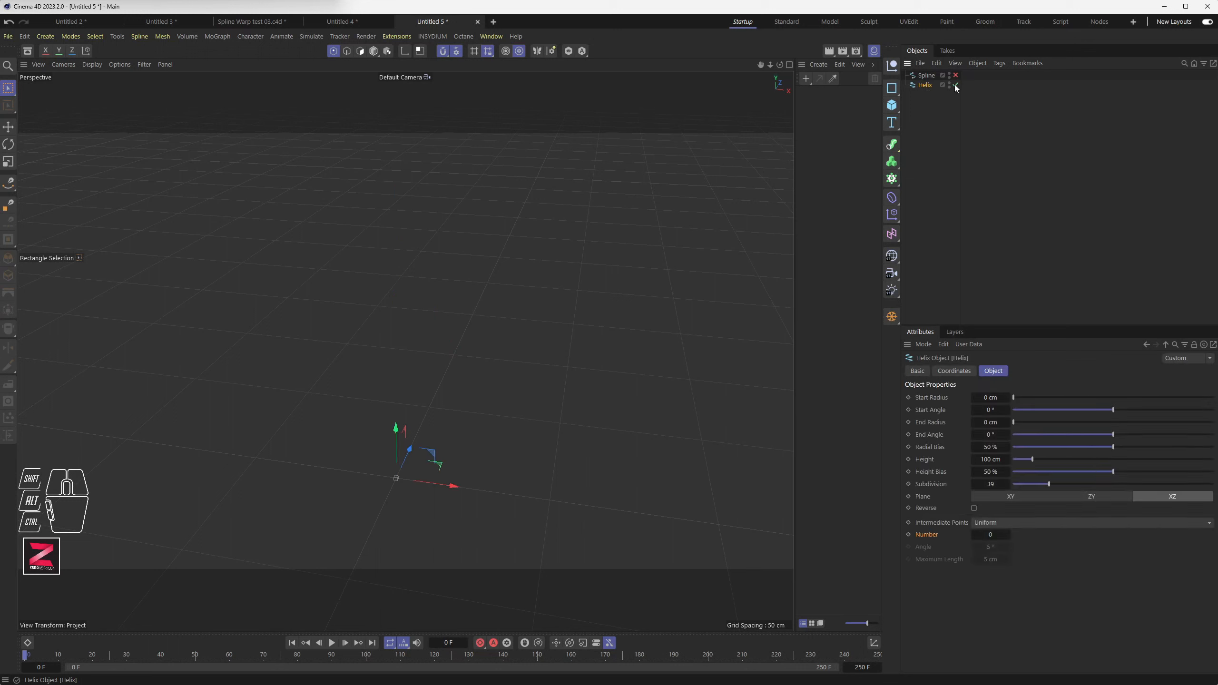
Convert the helix with Subdivision 39 using Current State to Object, disable the original, and select the converted copy.
click(991, 484)
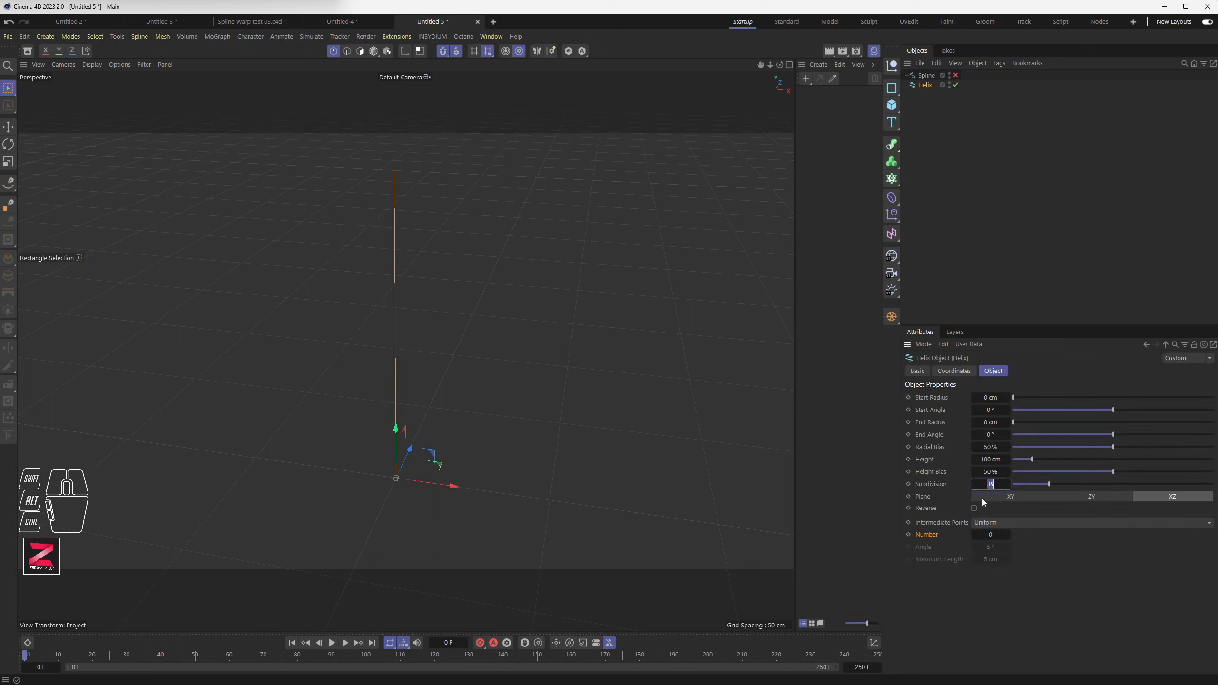
key(Return)
click(891, 317)
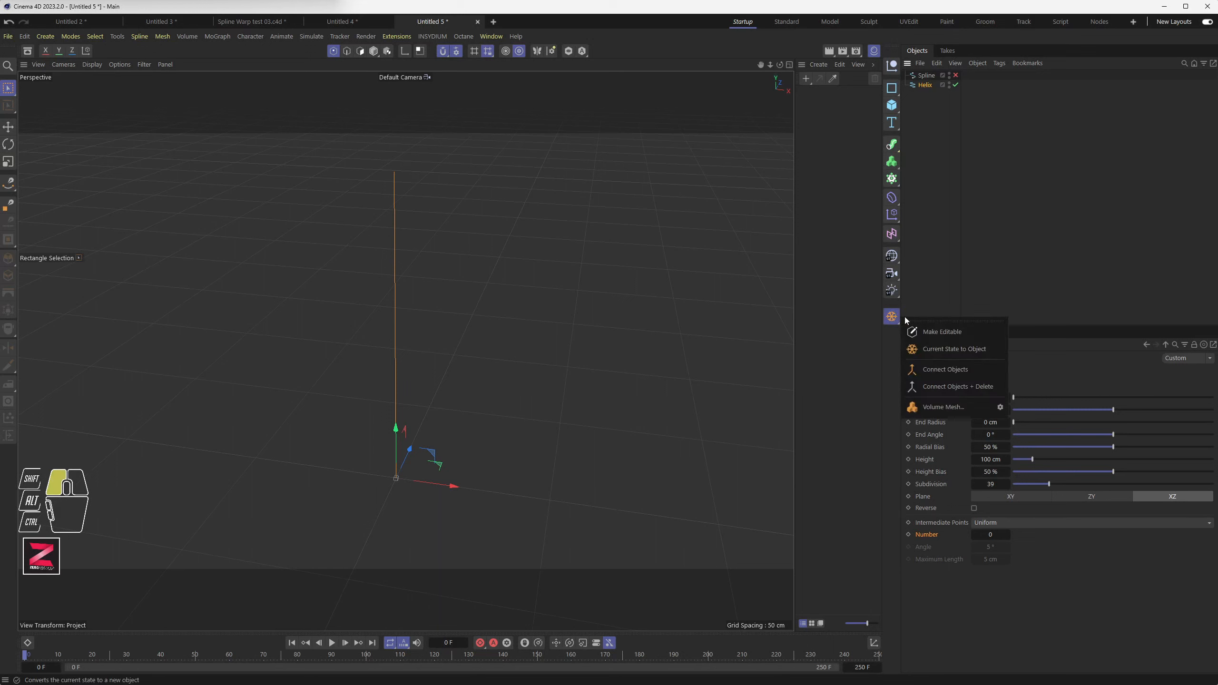
click(931, 350)
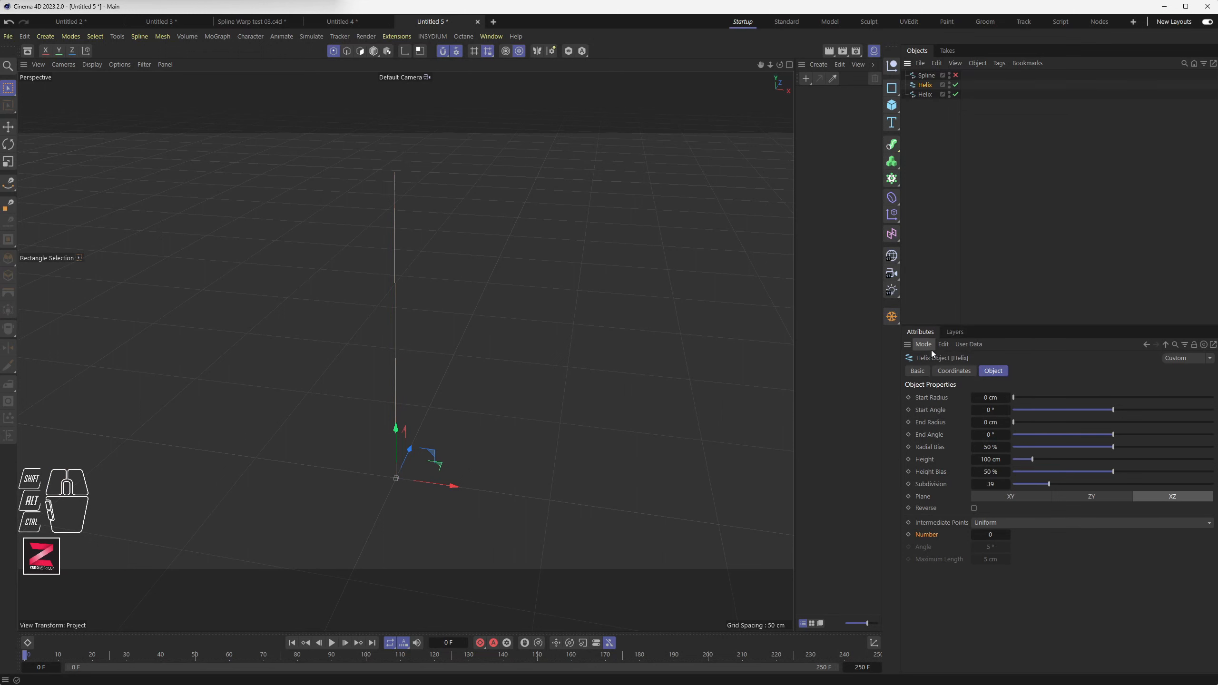
click(956, 85)
click(925, 95)
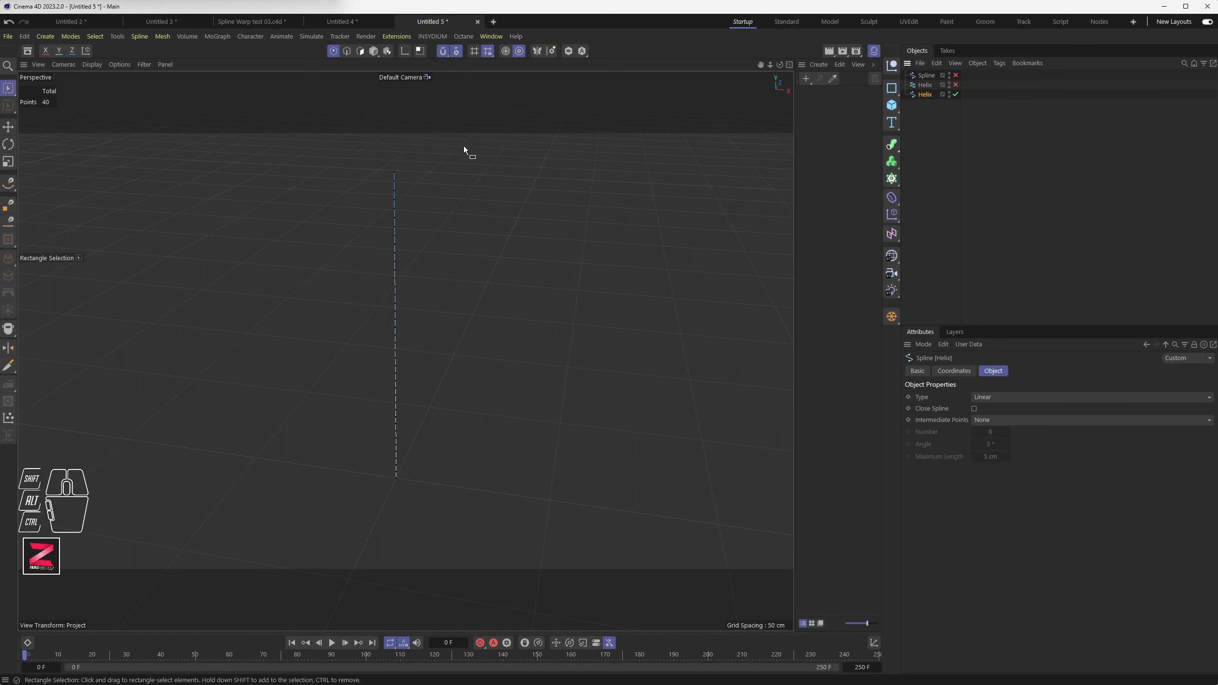
Check the point count and even spacing of the newly converted spline by selecting all its points.
drag(358, 149, 450, 536)
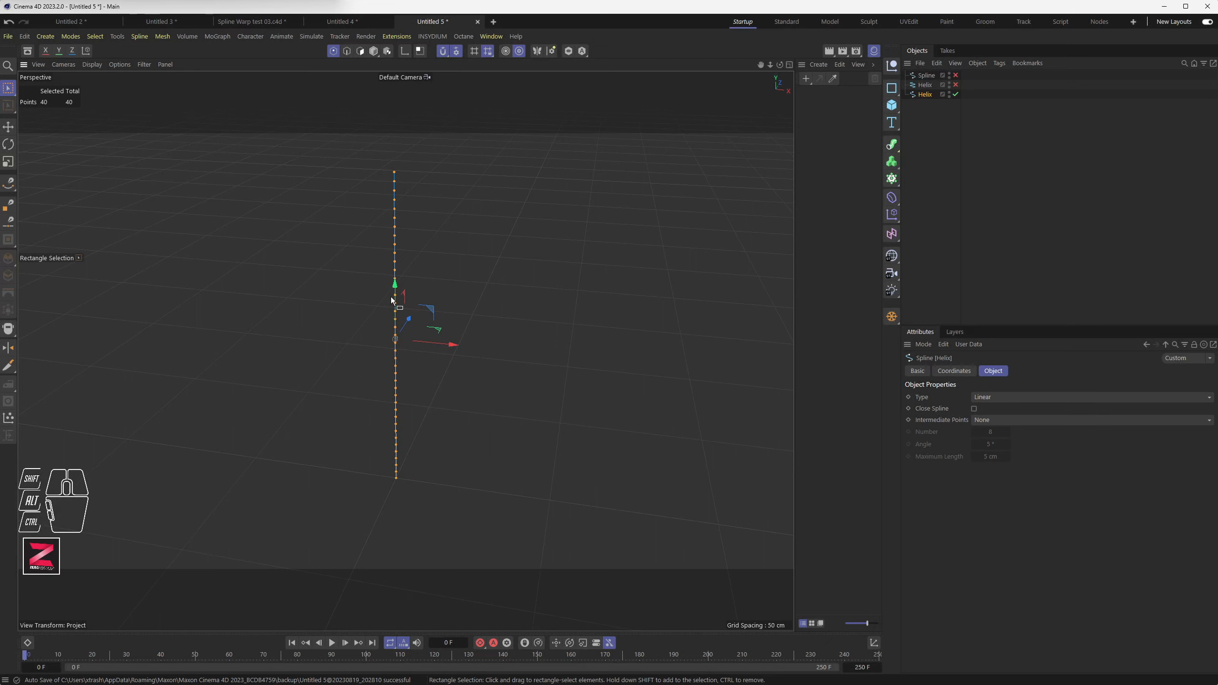
scroll(400, 296, up, 3)
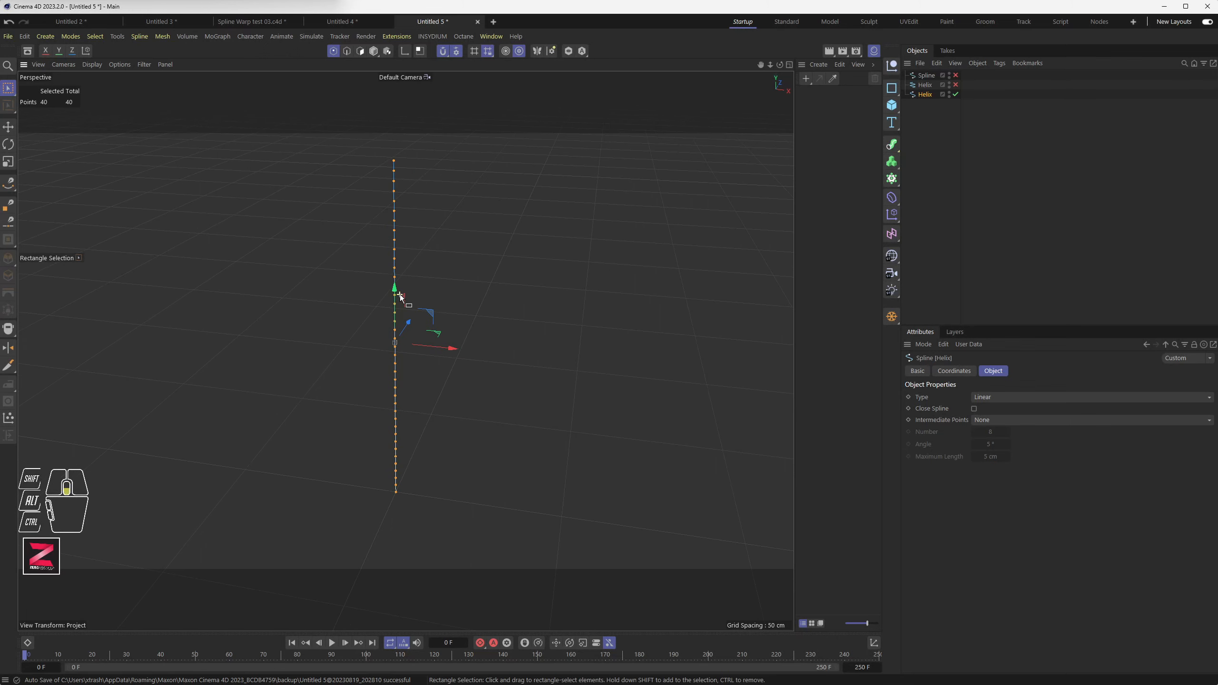
scroll(400, 296, down, 2)
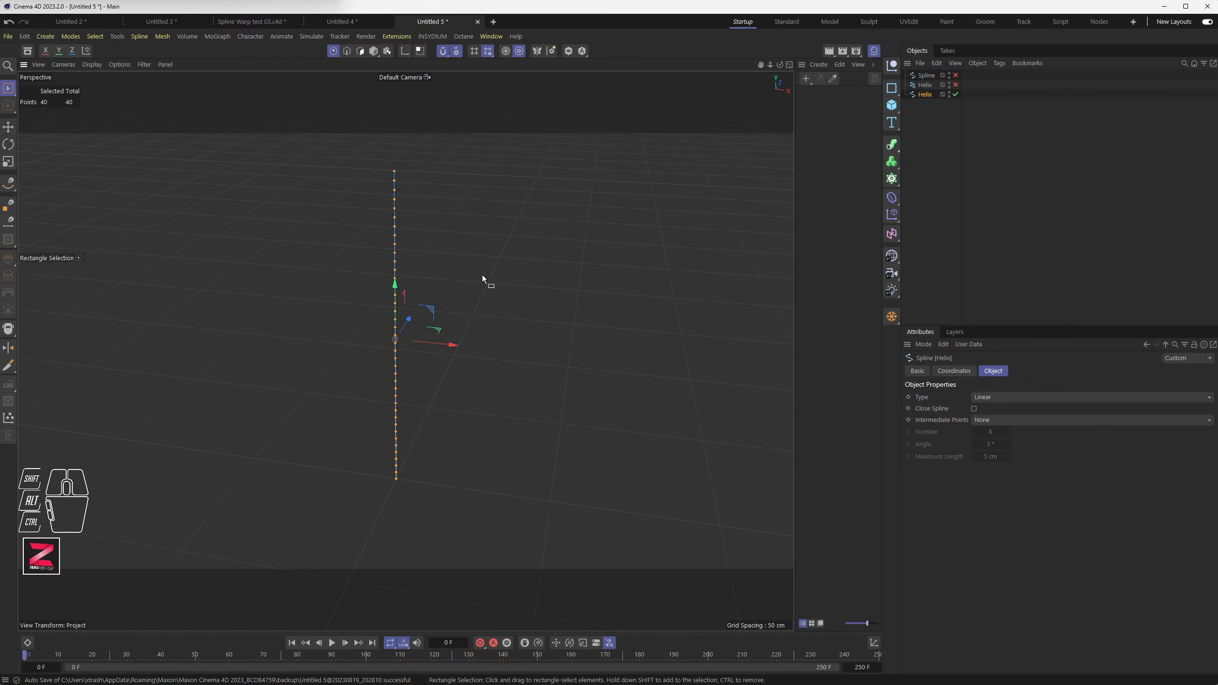
Remove the second converted spline copy and turn the parametric helix back on.
click(925, 95)
key(Delete)
click(927, 85)
click(957, 85)
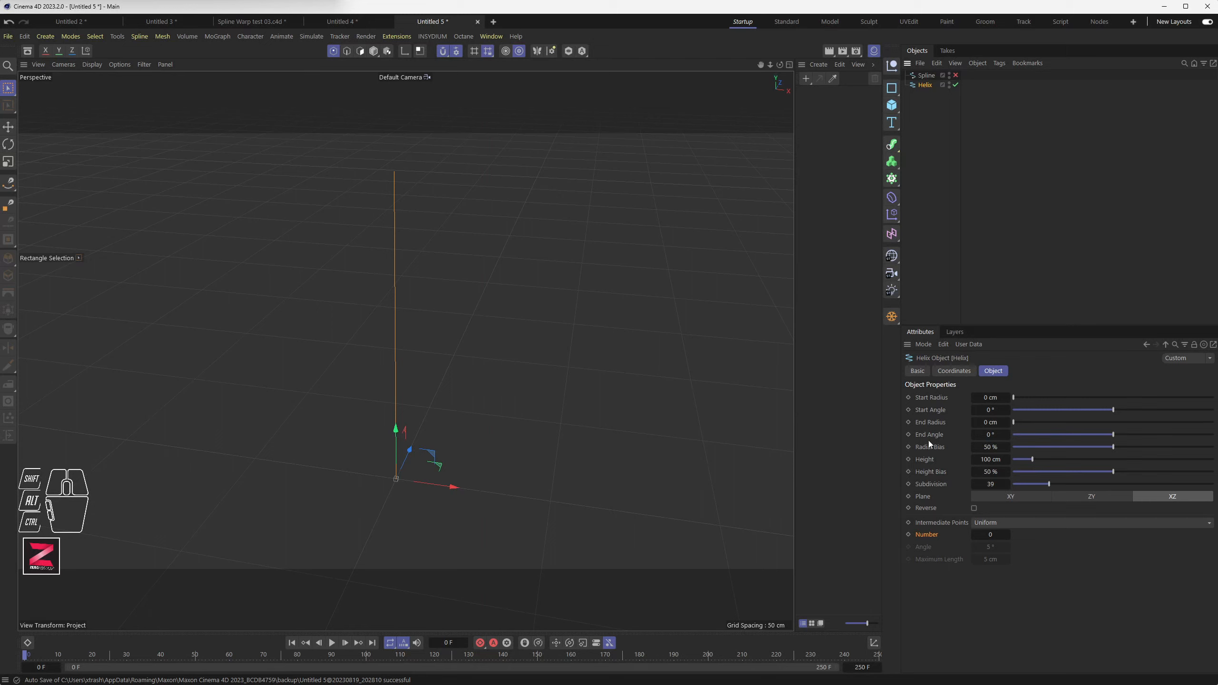
Save the straight helix's settings as a preset named Line_Vert_40p.
click(992, 484)
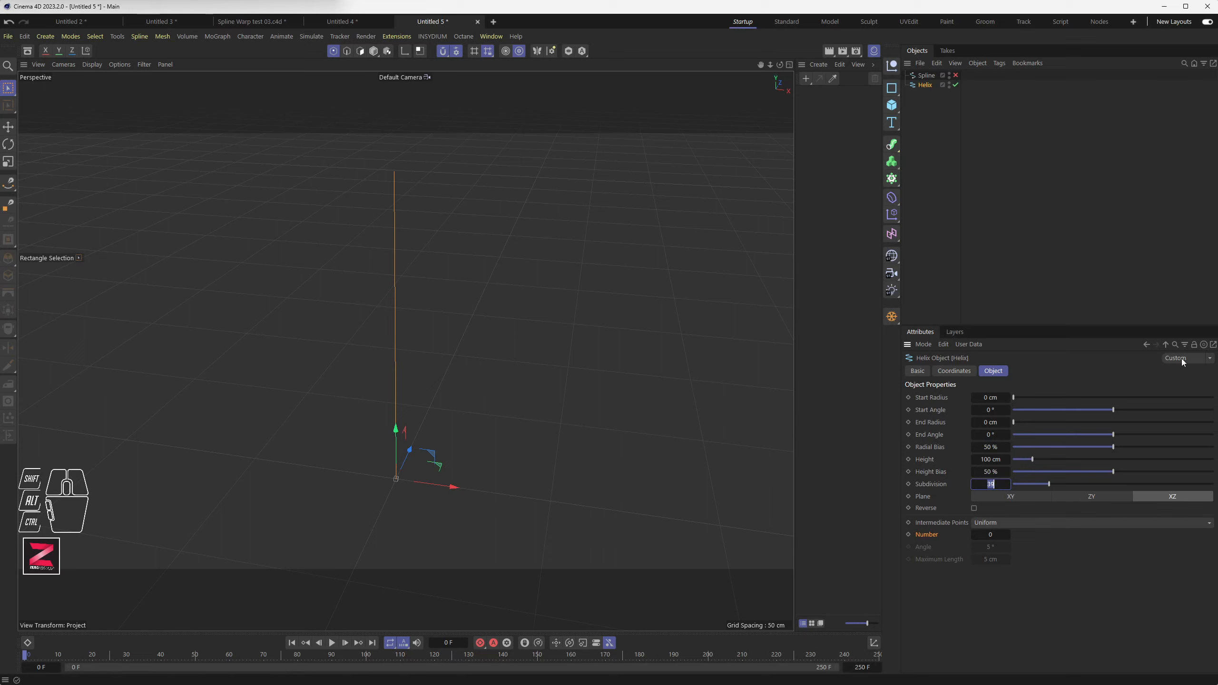
click(1209, 359)
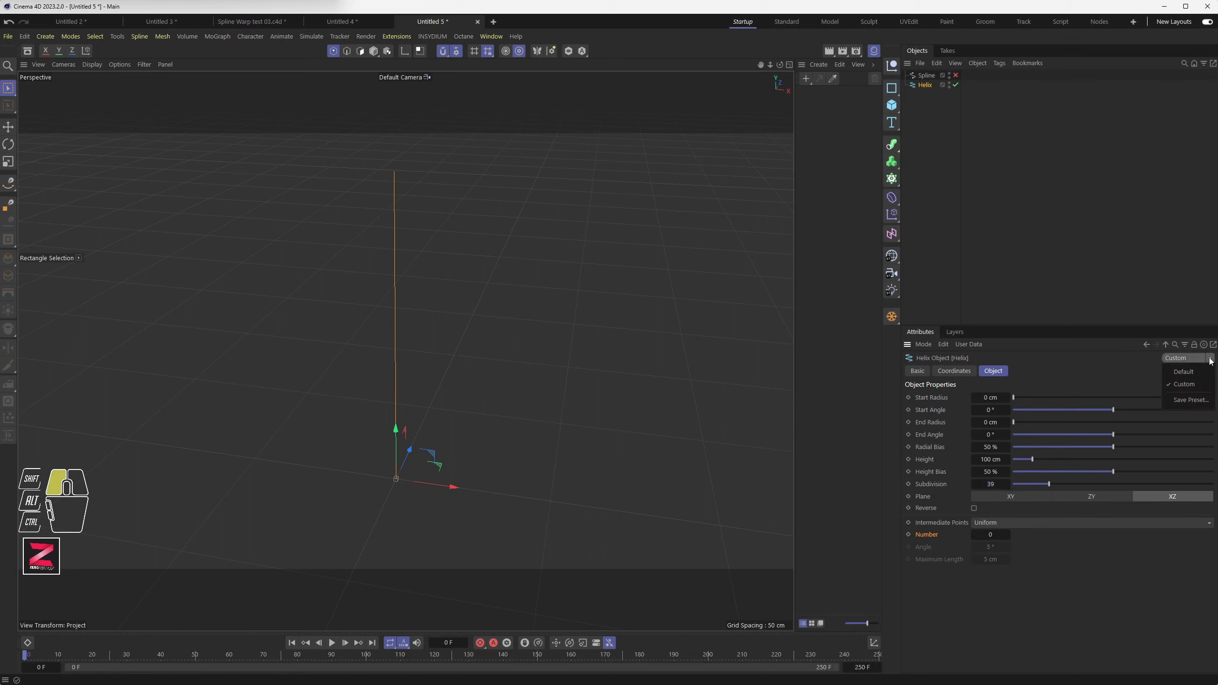
click(1189, 401)
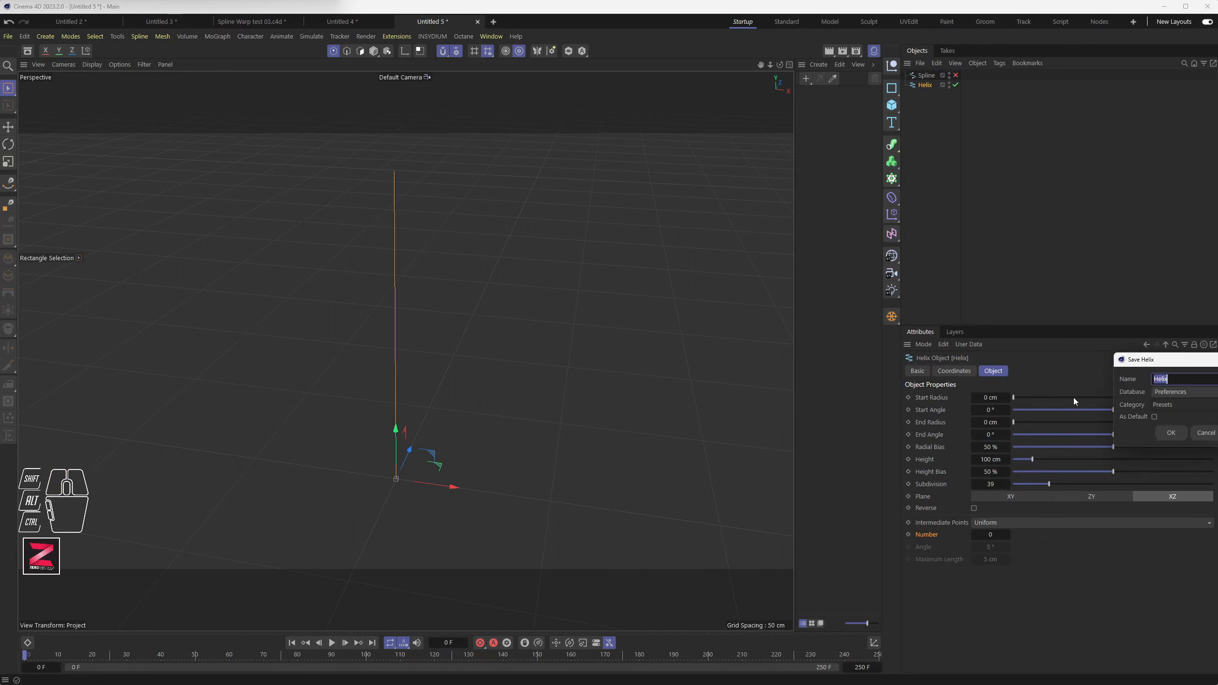
text(Line_Vert_40p)
click(1175, 433)
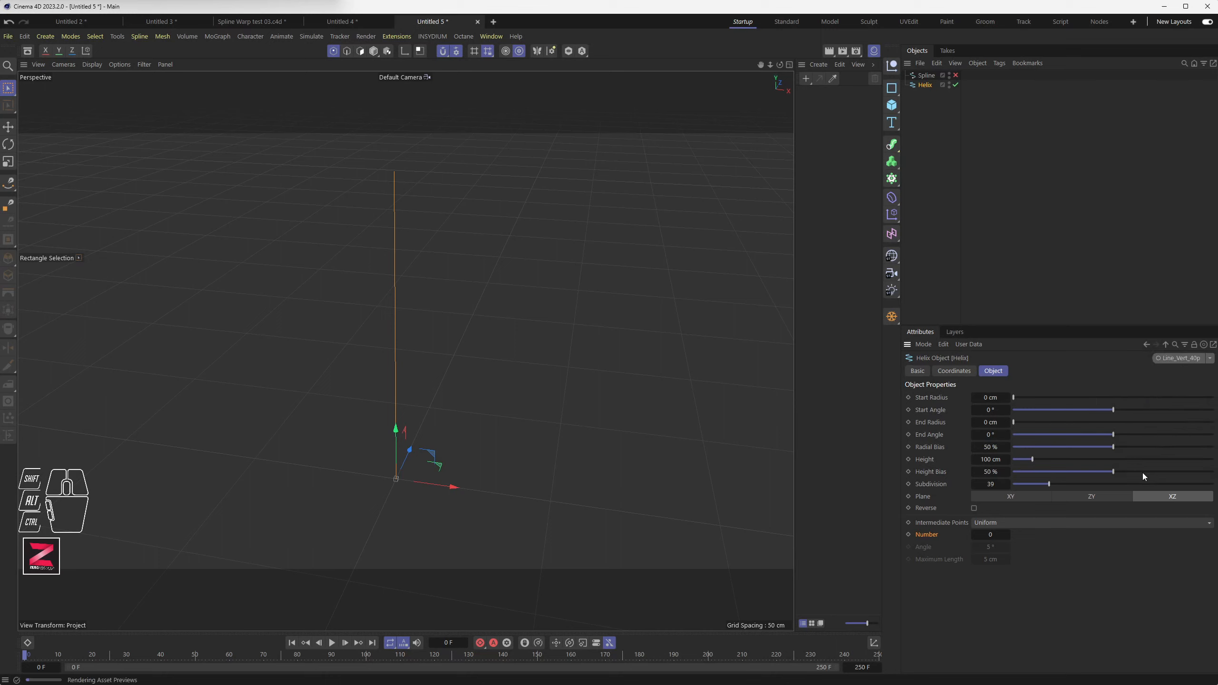
Delete the helix and the hand-drawn spline from the scene.
click(926, 83)
key(Delete)
click(926, 77)
key(Delete)
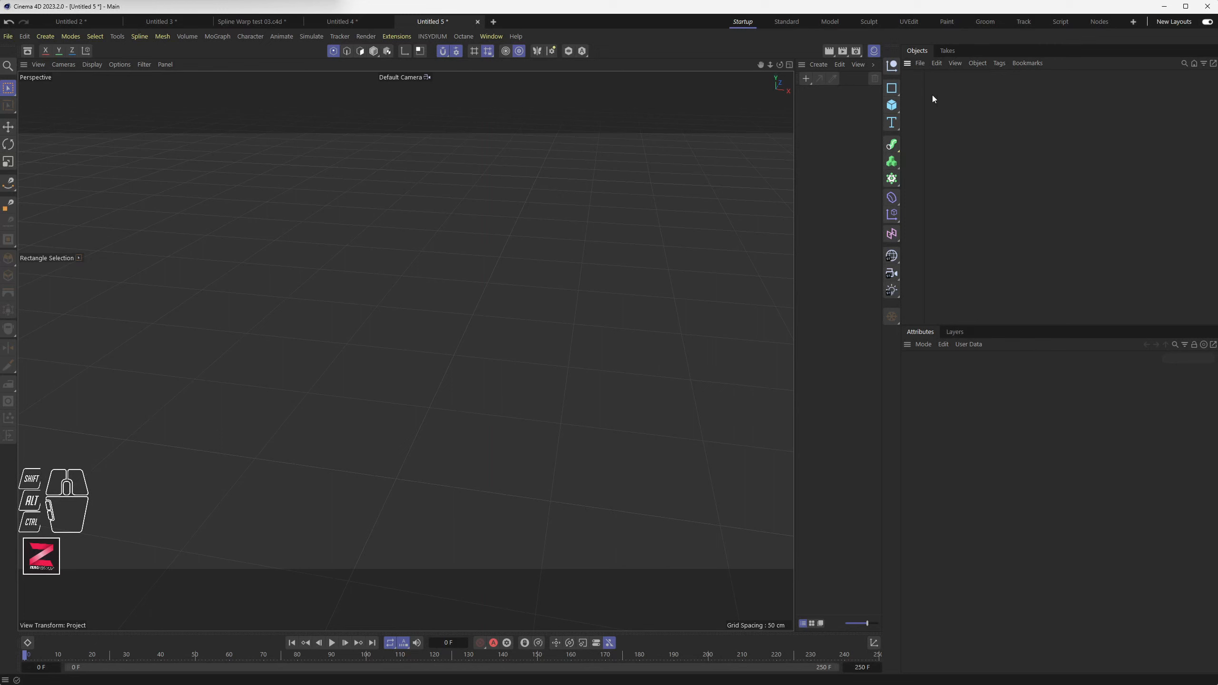
Add a new Helix spline and load the Line_Vert_40p preset on it.
drag(892, 88, 938, 122)
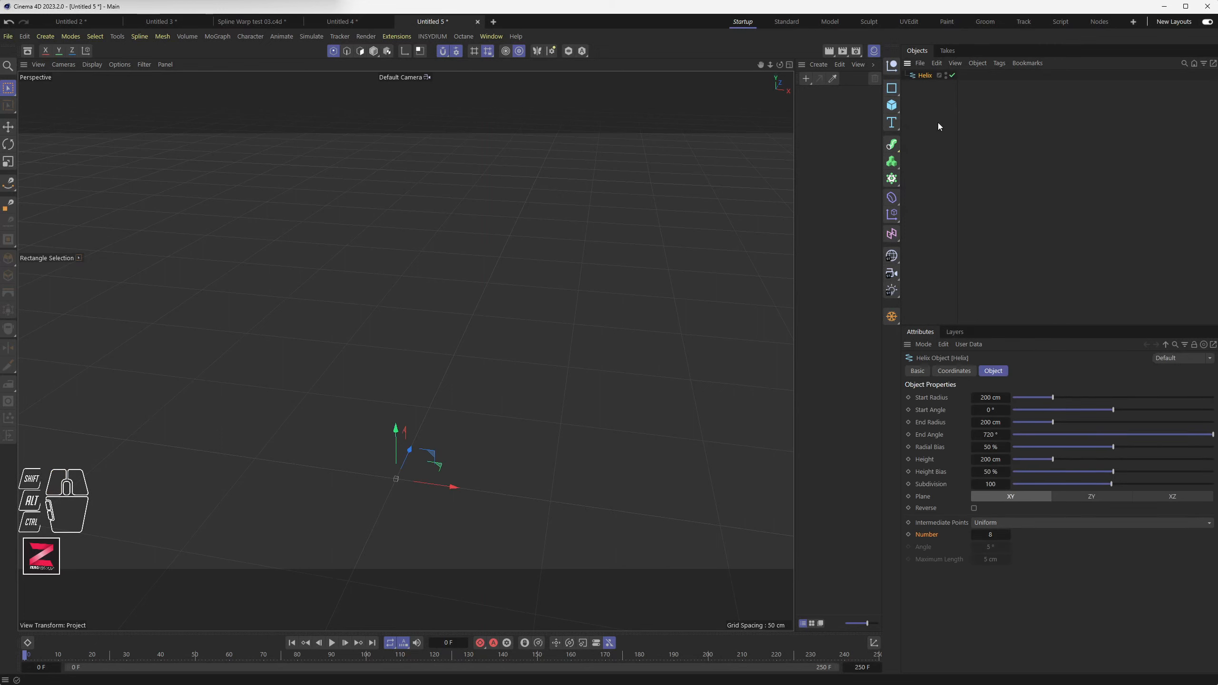
click(1211, 358)
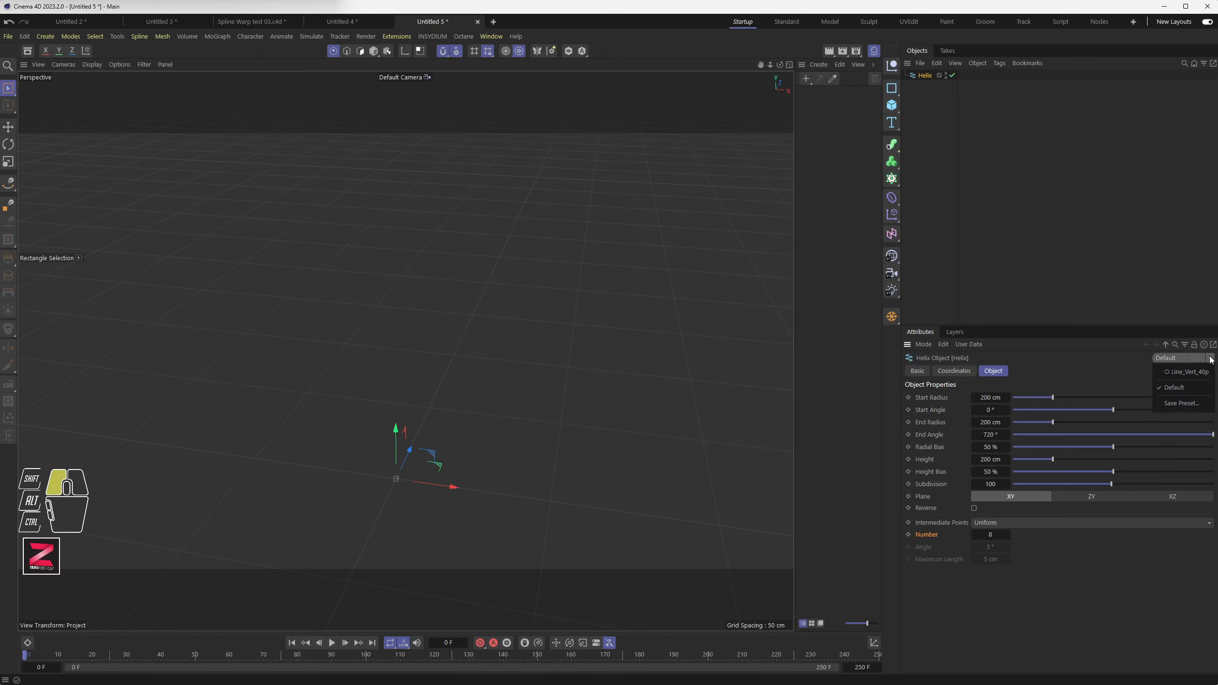
click(1178, 374)
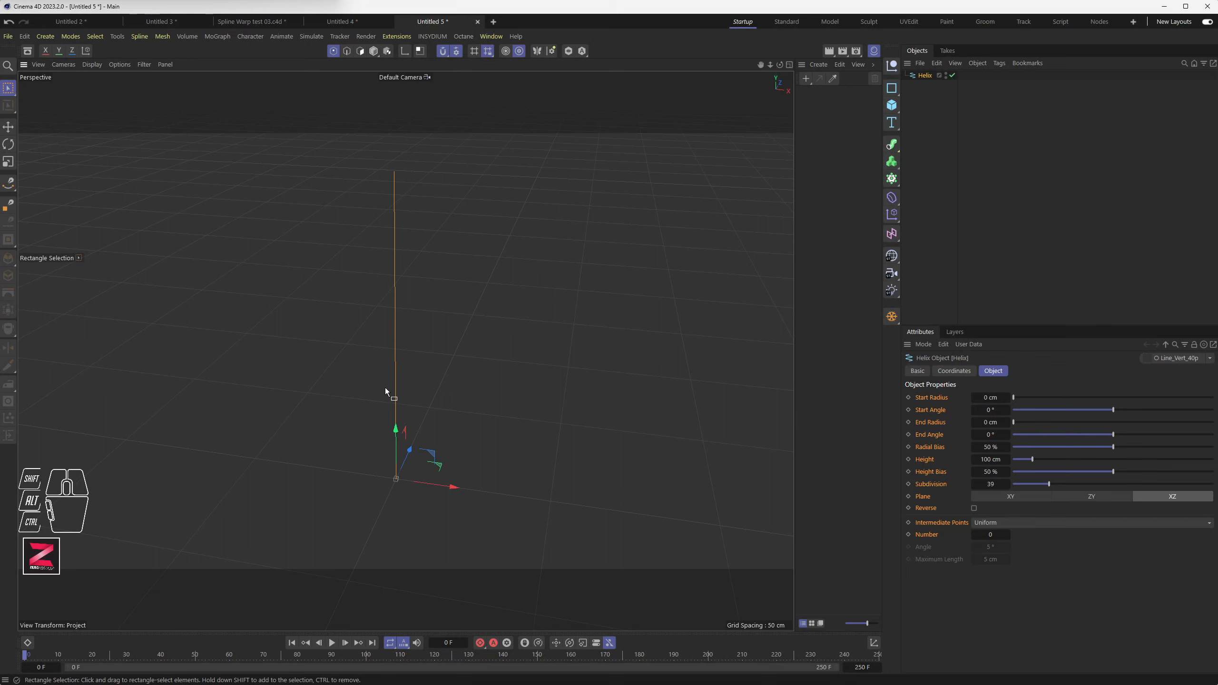
Try to select the points of the preset-based helix with a rectangular selection around the line.
click(346, 75)
drag(315, 136, 536, 349)
drag(345, 150, 544, 601)
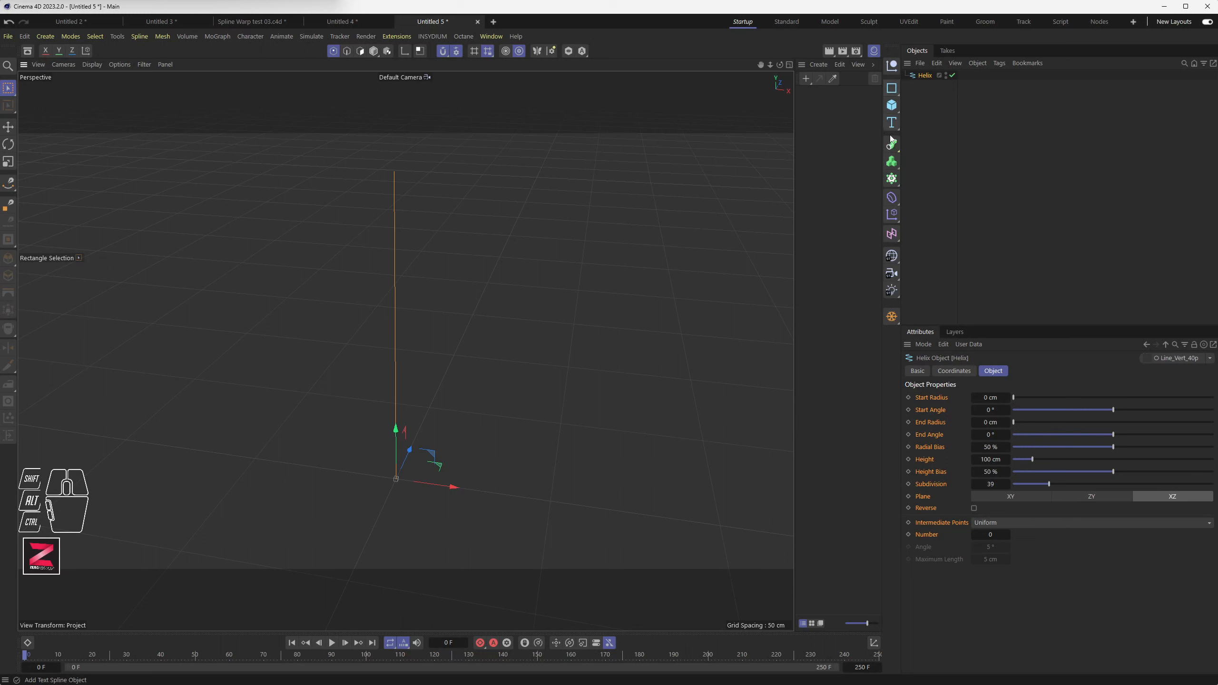
Add a Sweep generator and an n-Side spline, and make the n-Side a child of the Sweep.
drag(892, 144, 1011, 201)
drag(892, 89, 984, 120)
drag(925, 95, 934, 97)
Try a 3 cm radius on the n-Side profile and reduce it to 2 cm.
click(996, 398)
text(3)
key(Return)
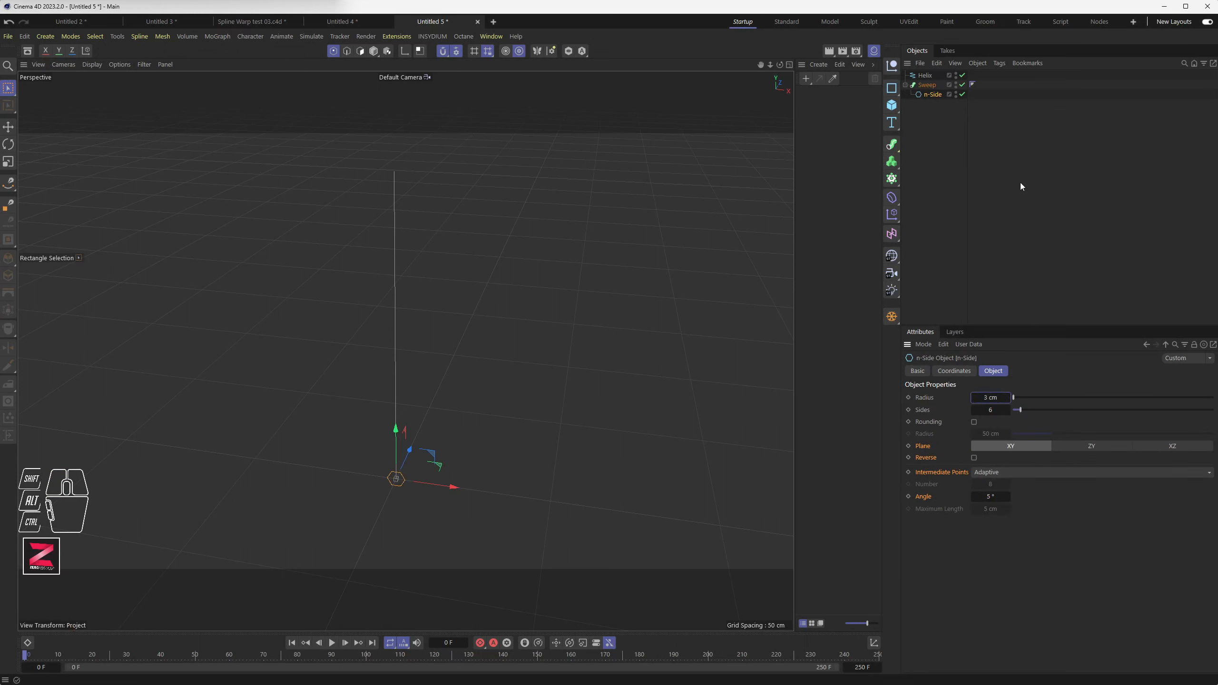
click(985, 396)
text(2)
key(Return)
Place the helix inside the Sweep below the n-Side as its path, and inspect the resulting column and the Sweep's properties.
scroll(413, 476, up, 3)
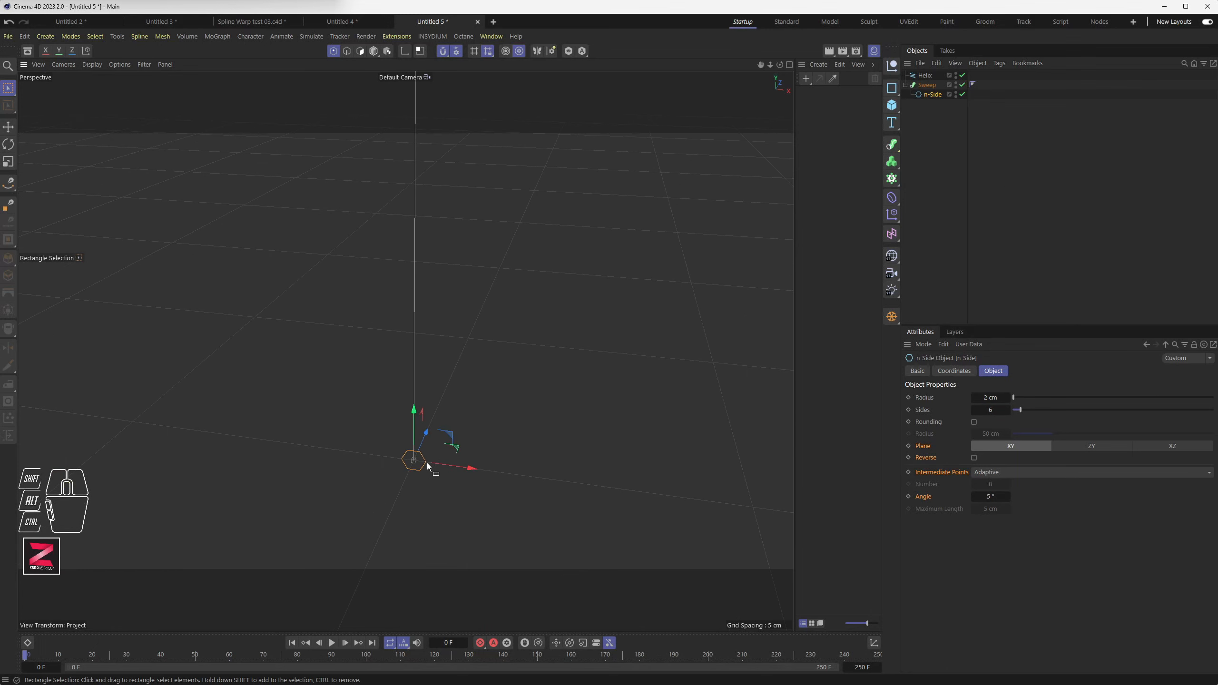
scroll(428, 466, down, 3)
drag(925, 75, 934, 99)
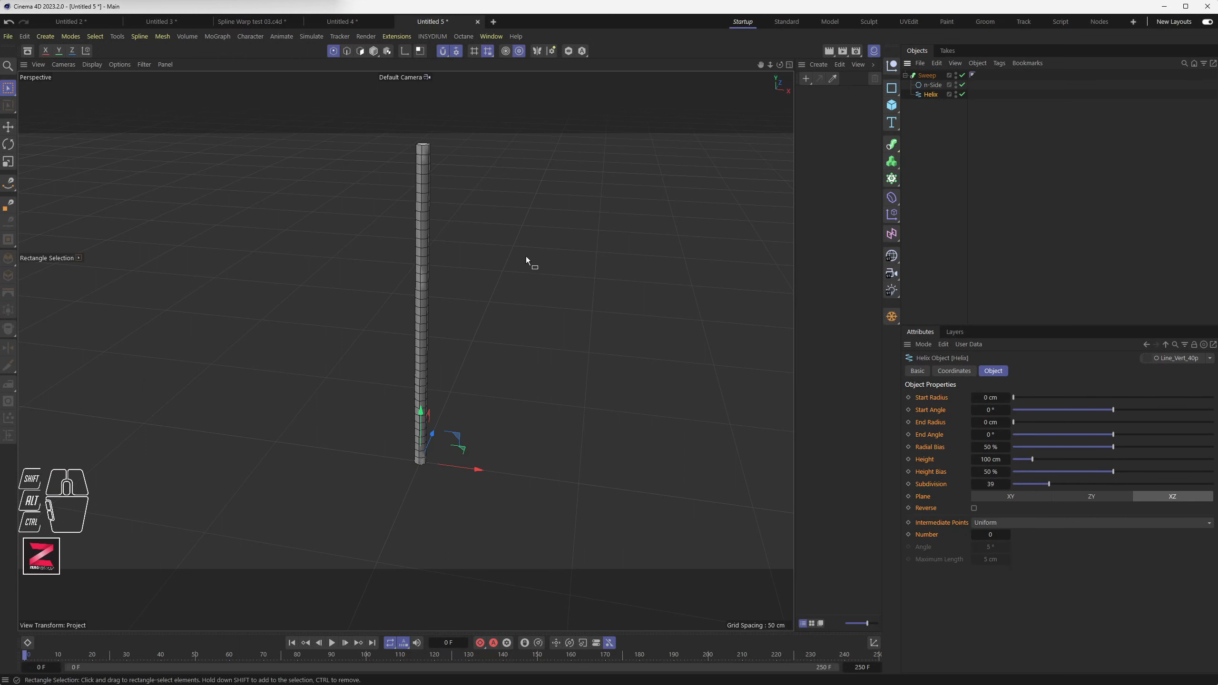
scroll(448, 244, up, 3)
alt+middle_drag(449, 211, 437, 258)
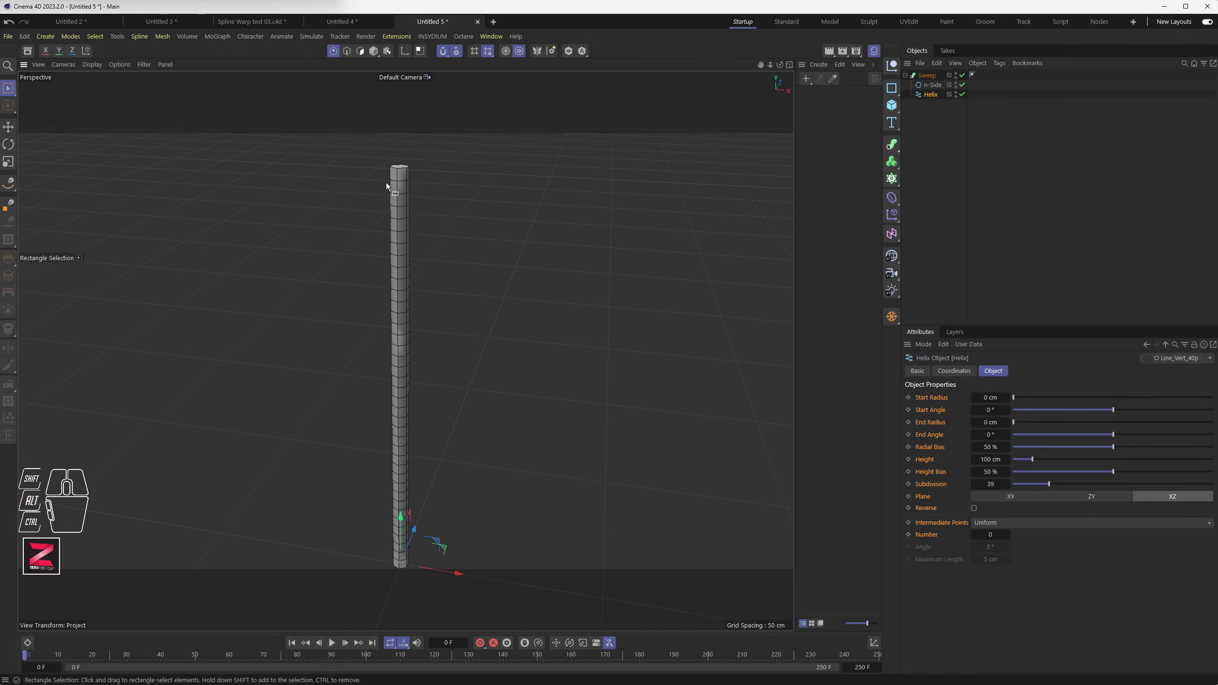
click(940, 74)
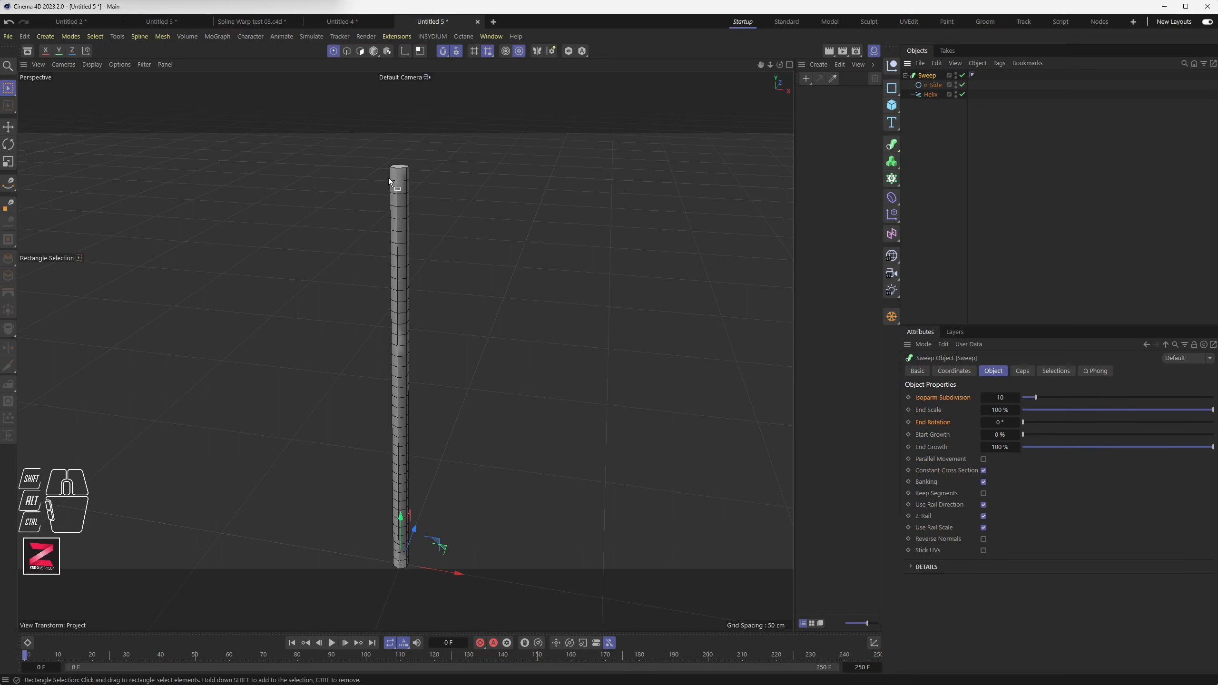
alt+drag(432, 435, 439, 271)
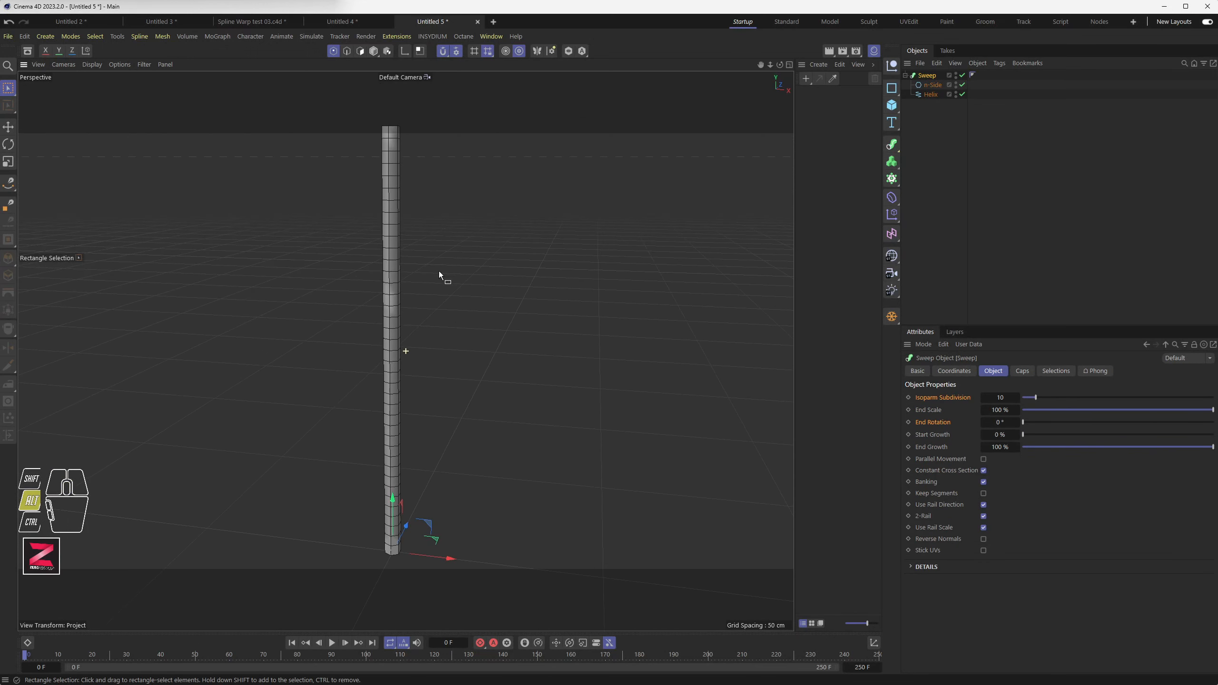
Reduce the swept helix's Subdivision to 7.
click(931, 95)
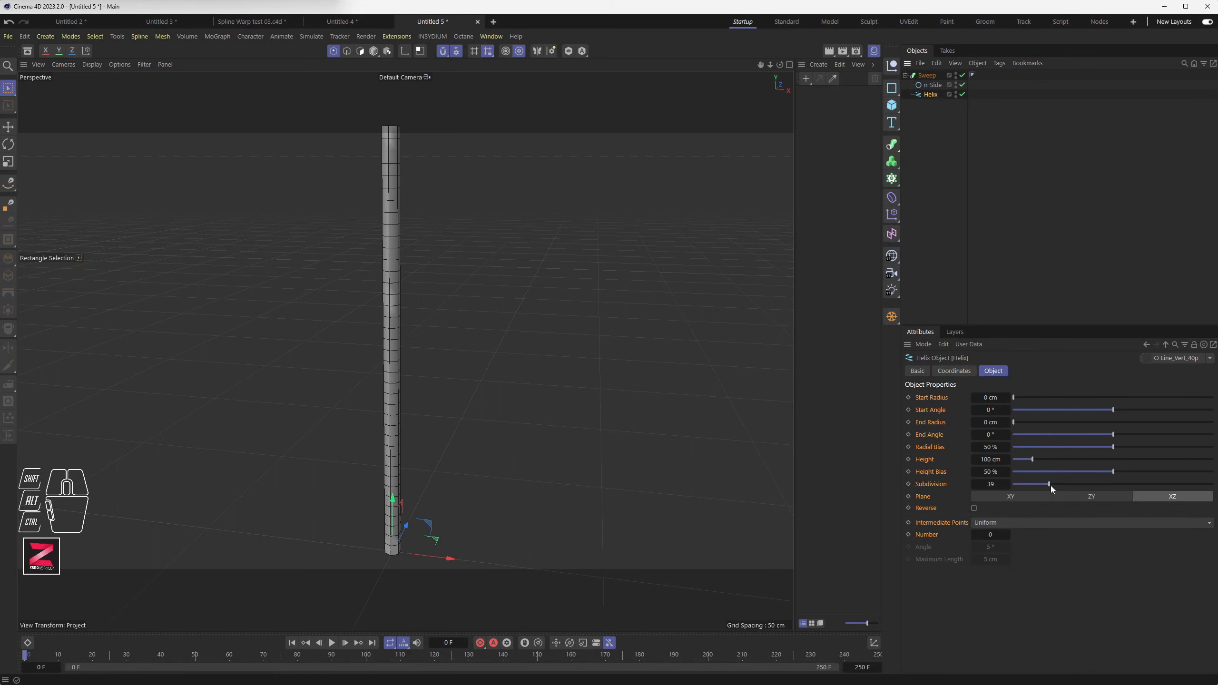
drag(1050, 484, 1016, 484)
click(974, 484)
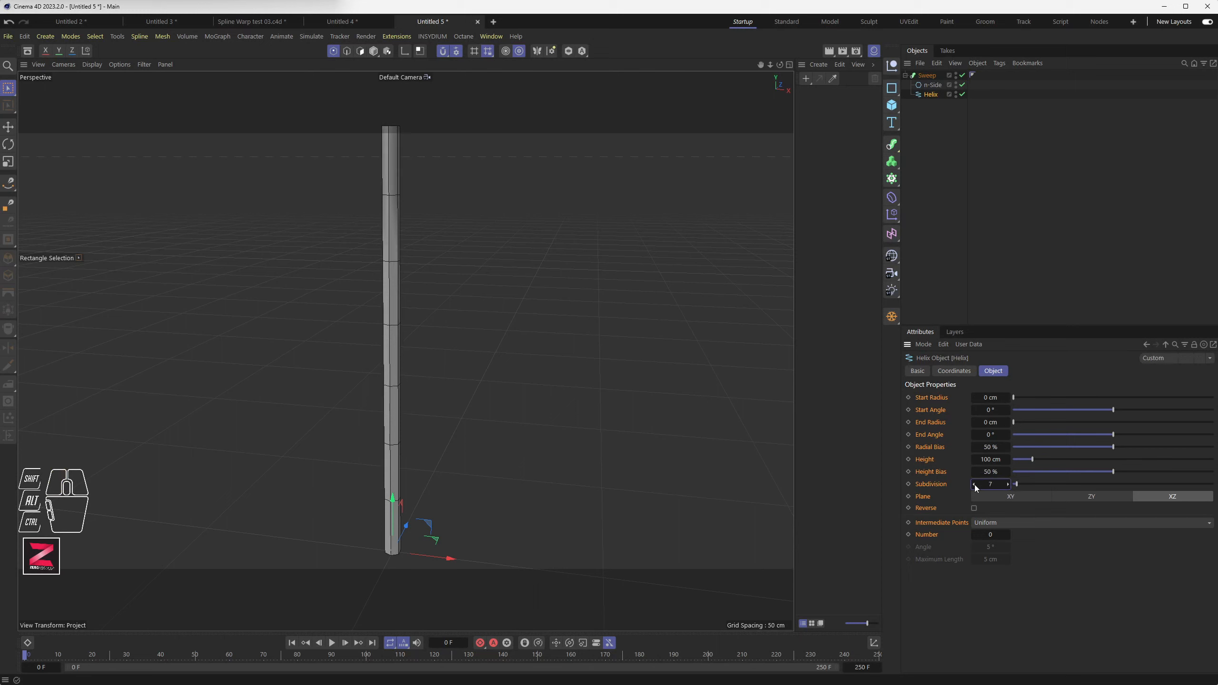
scroll(427, 250, down, 1)
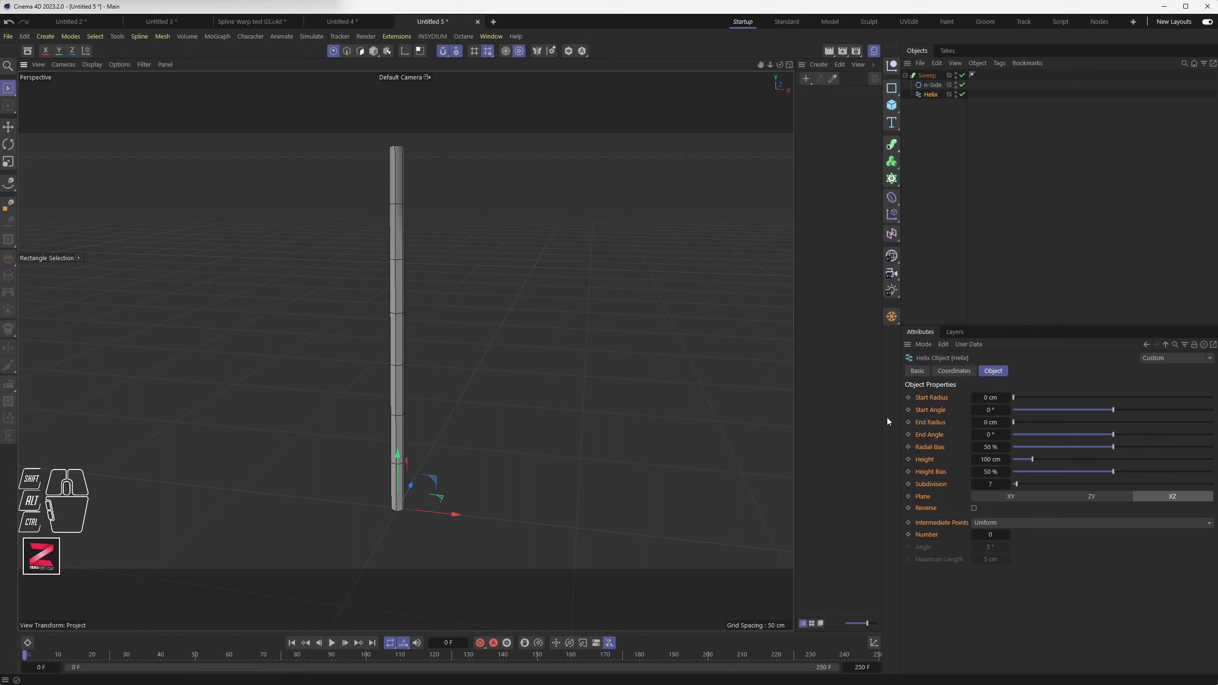
Try a Subdivision of 8 and a 55% Height Bias on the helix, and restore the bias to 50%.
drag(1018, 484, 1018, 484)
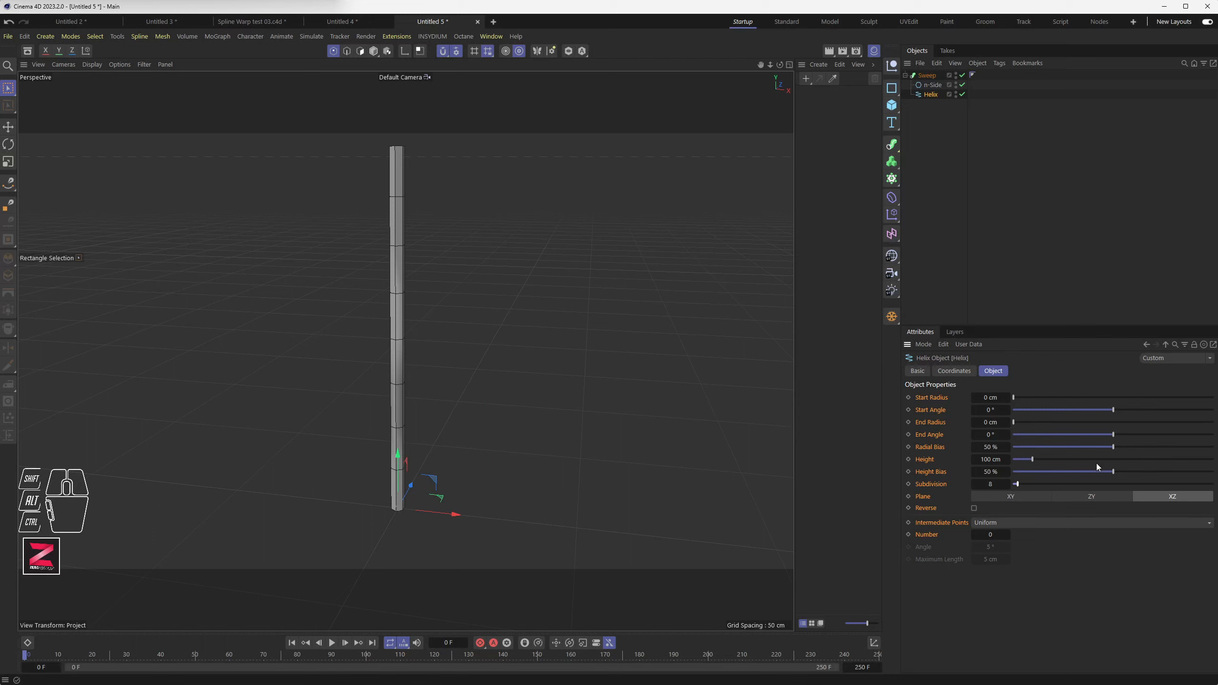
drag(1121, 472, 1124, 475)
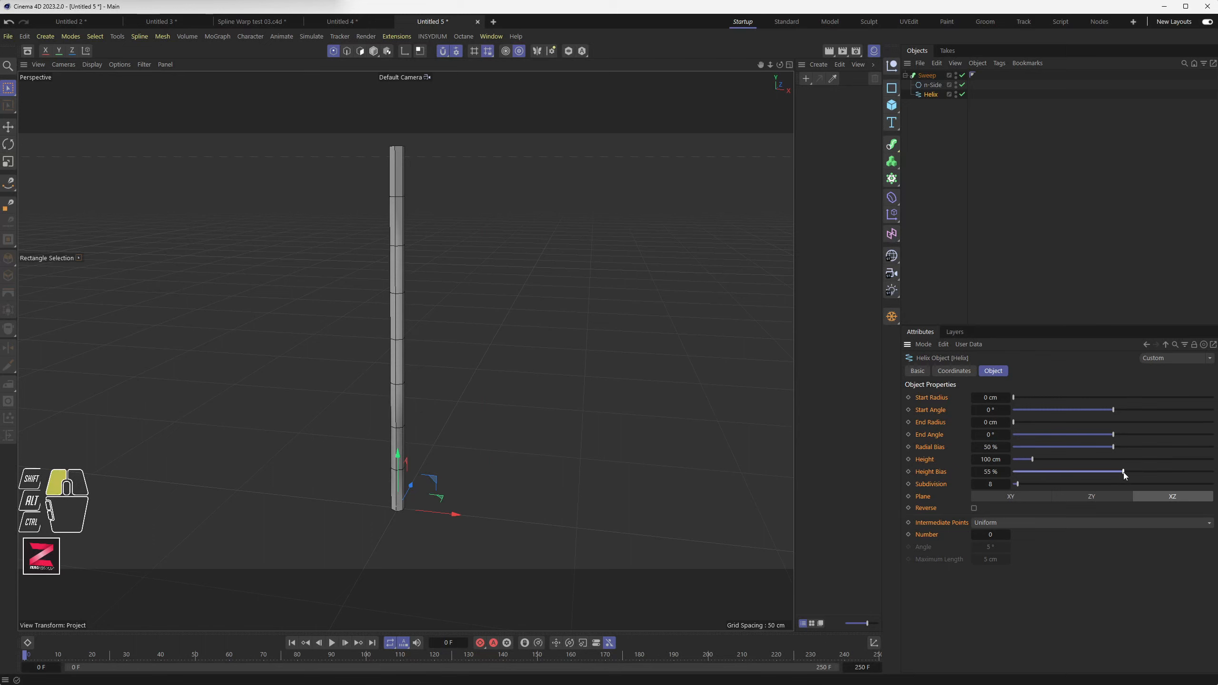
double_click(995, 471)
text(50)
key(Return)
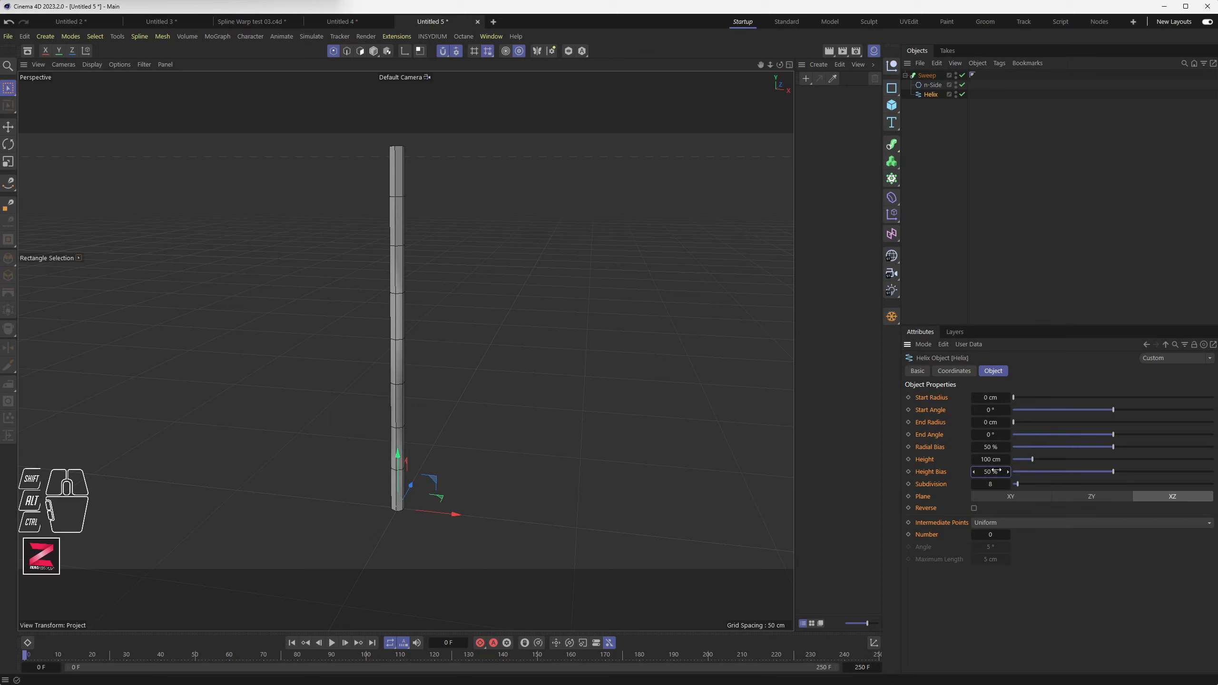
Raise the helix's Subdivision to 39.
drag(1020, 483, 1036, 484)
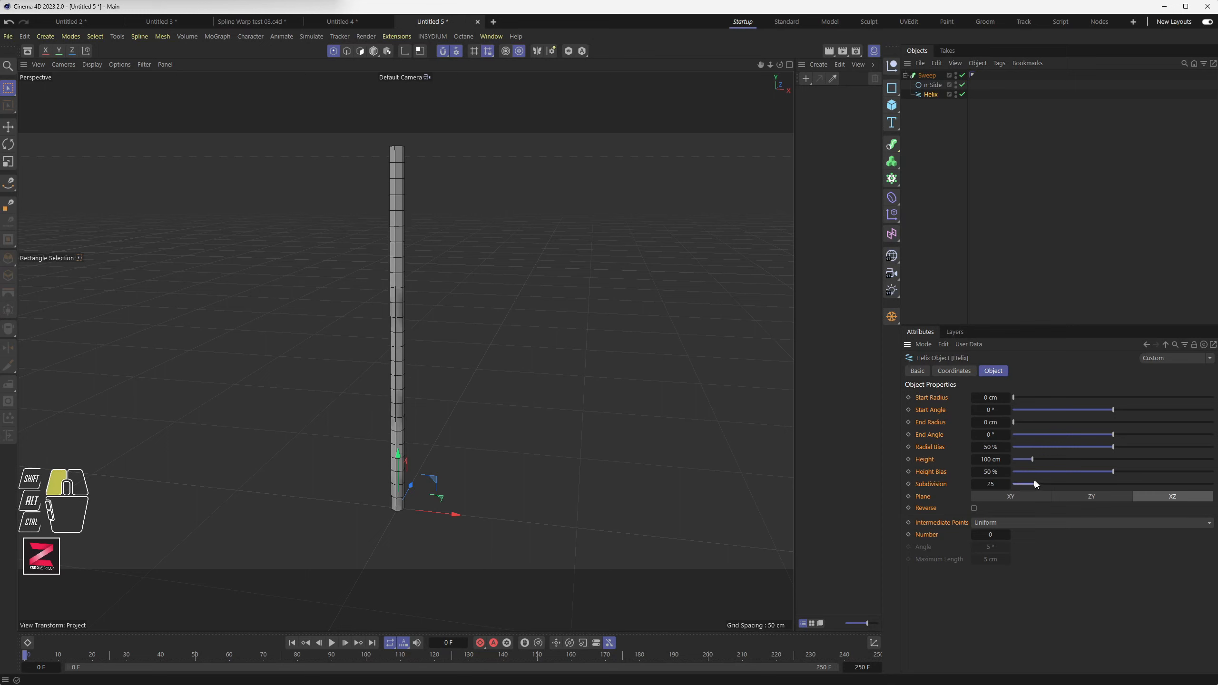
double_click(996, 484)
text(39)
key(Return)
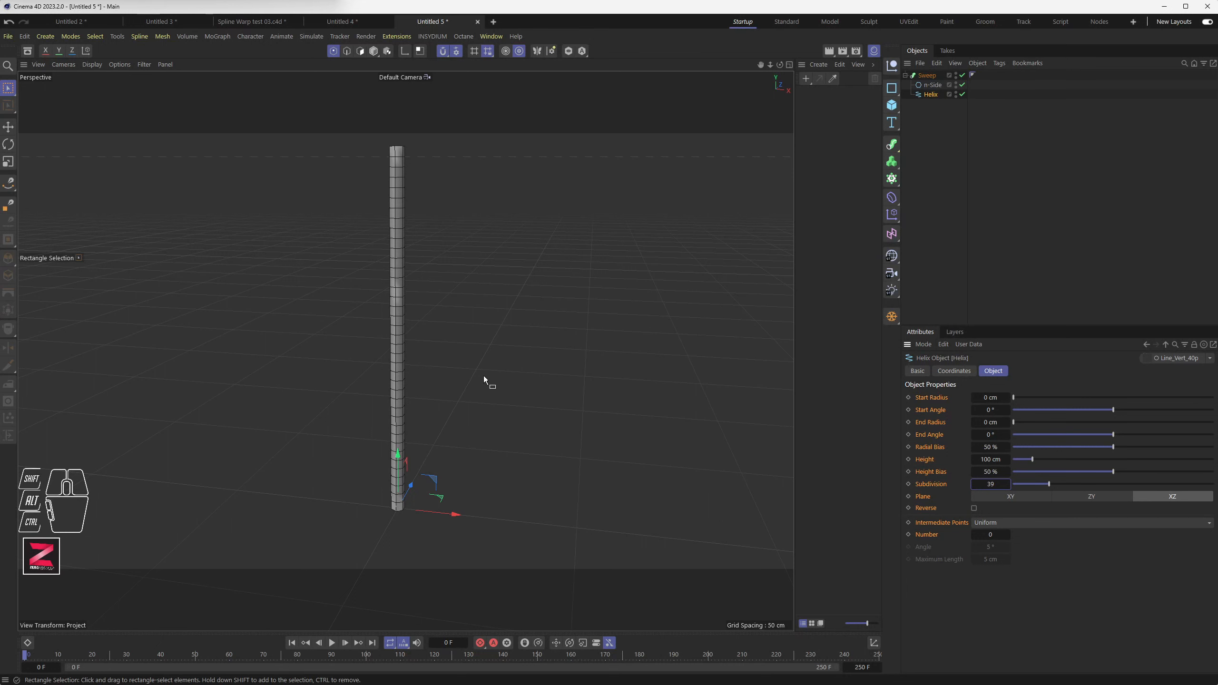
Switch to the Untitled 4 scene and select all points of the vertical spline to examine their spacing.
click(345, 21)
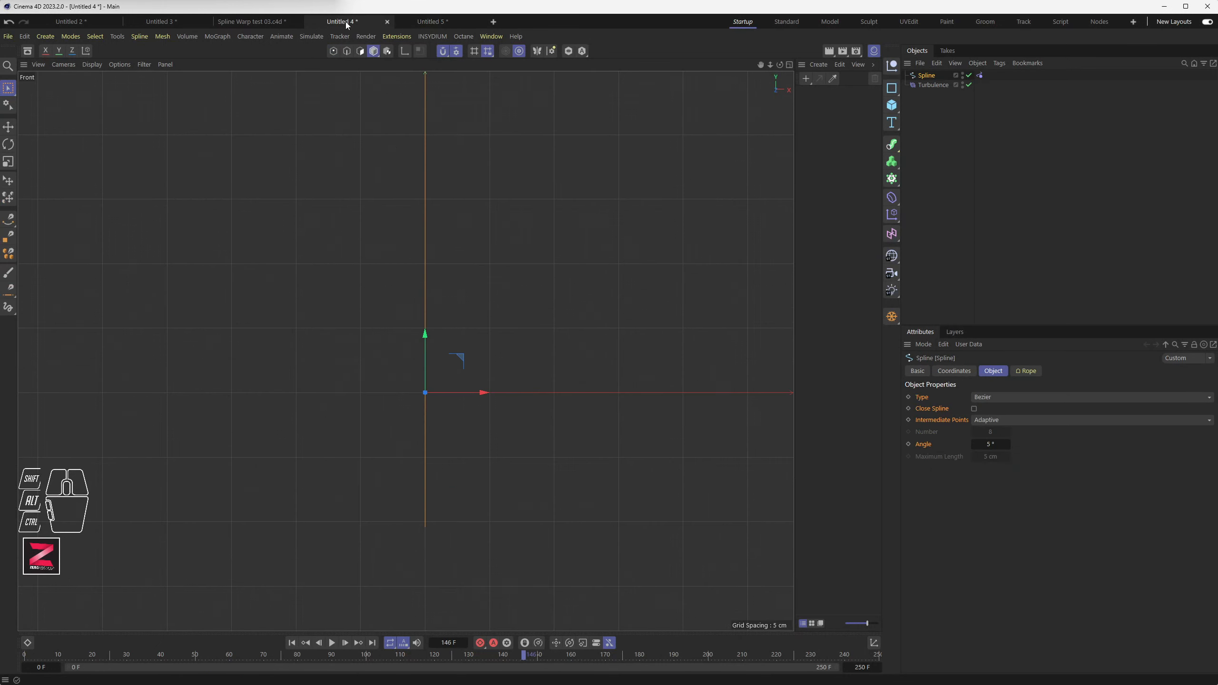
alt+middle_drag(562, 210, 533, 309)
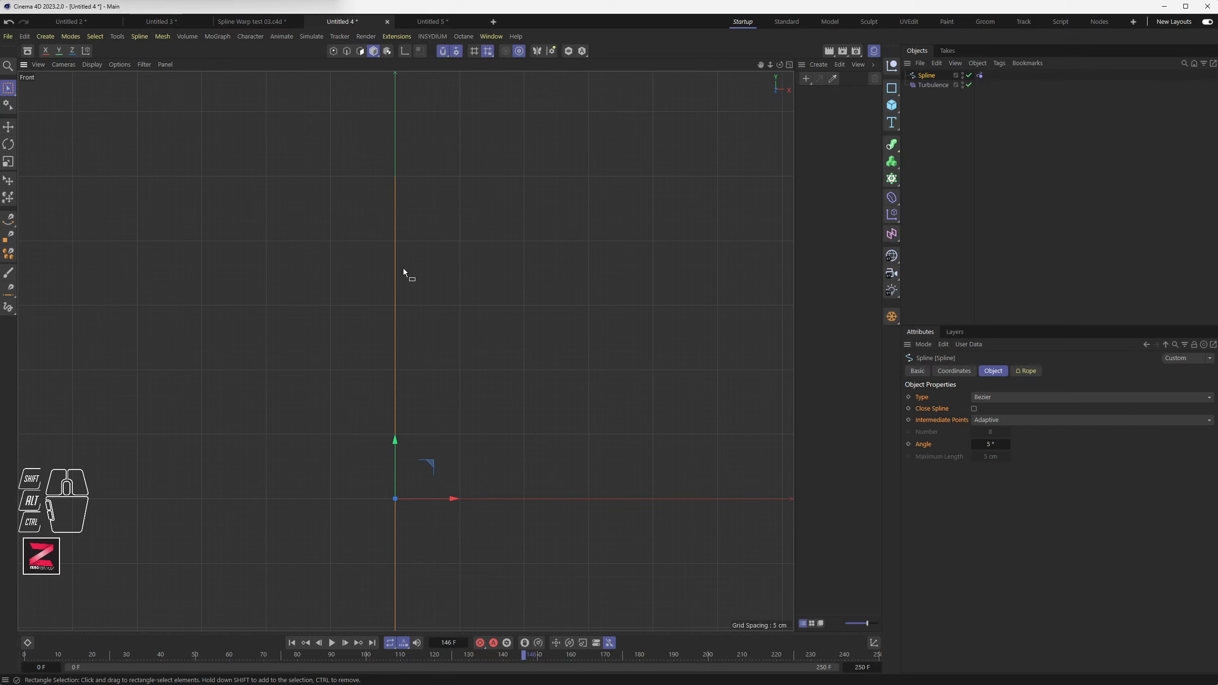
click(333, 51)
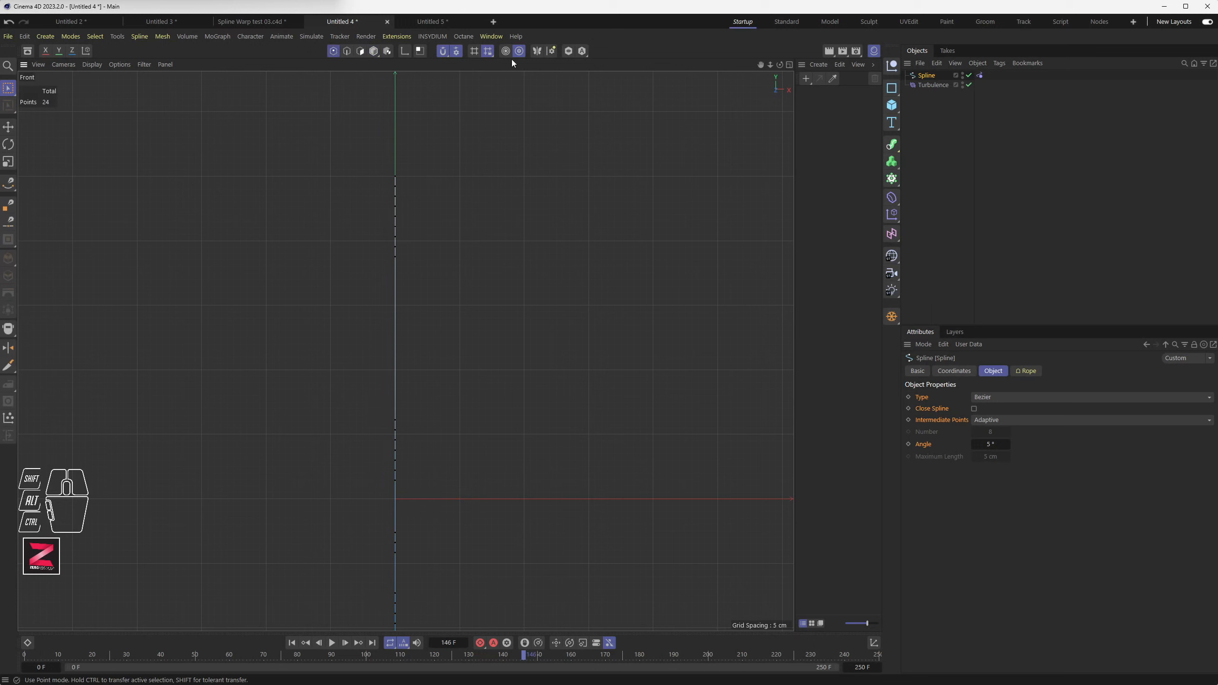
drag(347, 150, 474, 543)
scroll(475, 460, down, 3)
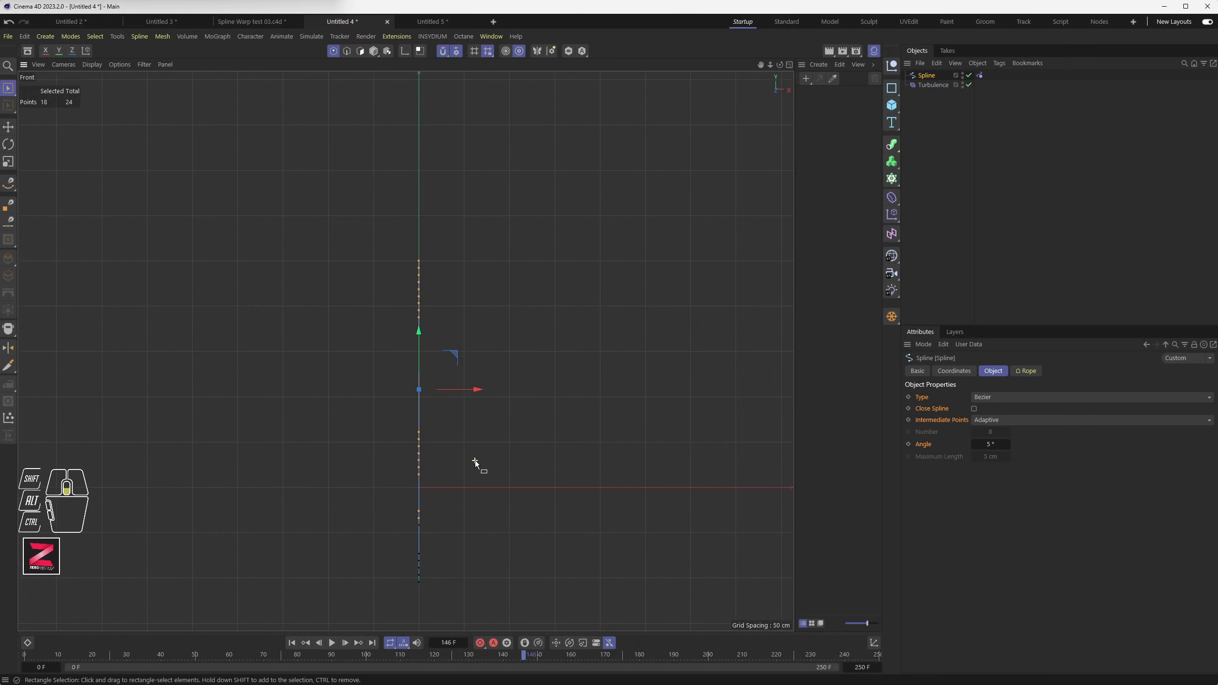
drag(350, 206, 550, 667)
scroll(486, 508, up, 4)
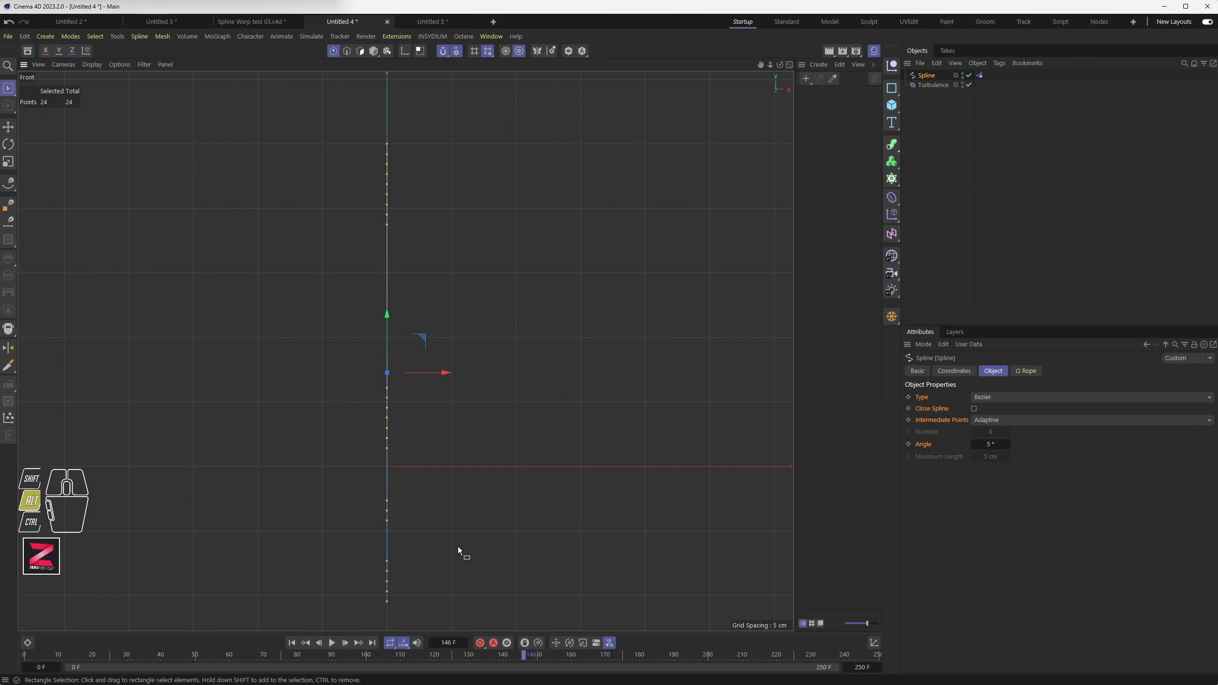
alt+middle_drag(458, 546, 459, 518)
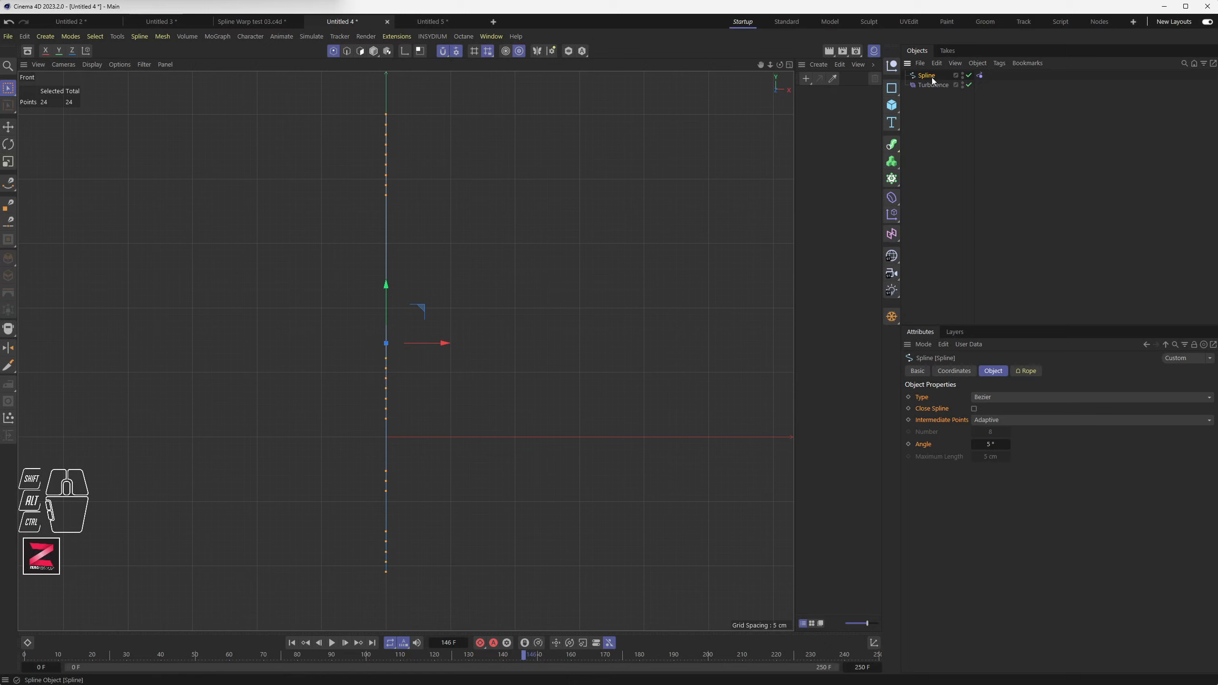
Return to model mode and inspect the spline's Rope tag and the Turbulence object's settings.
click(374, 51)
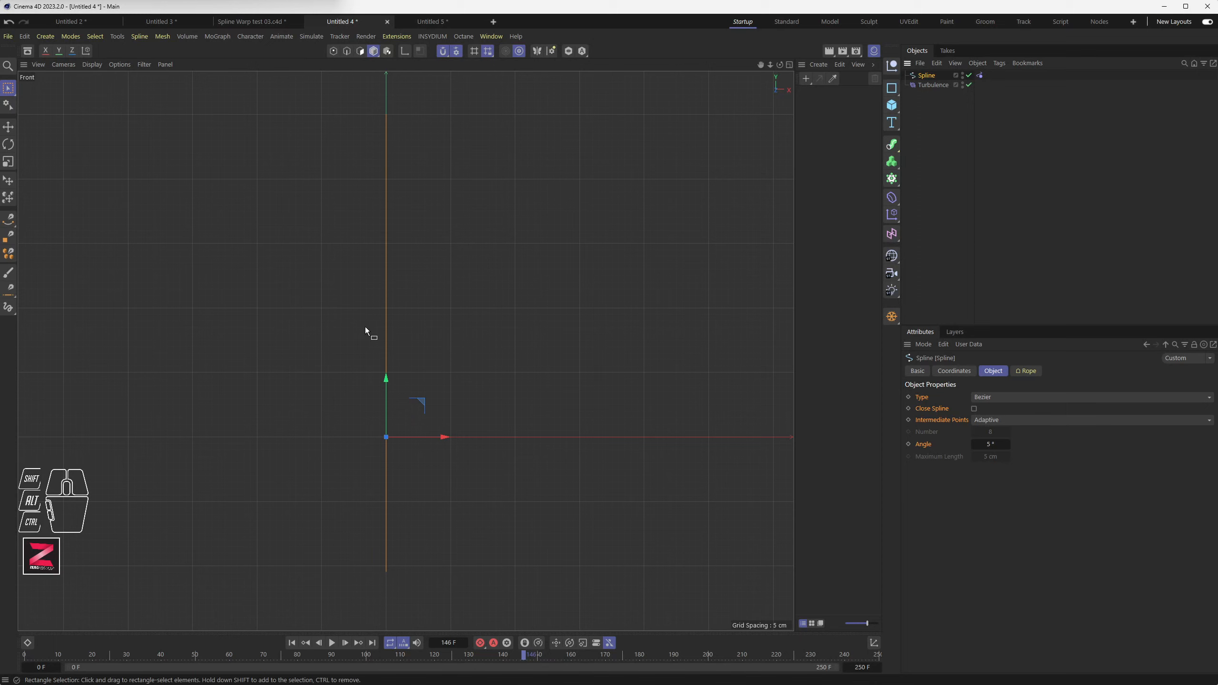
click(980, 75)
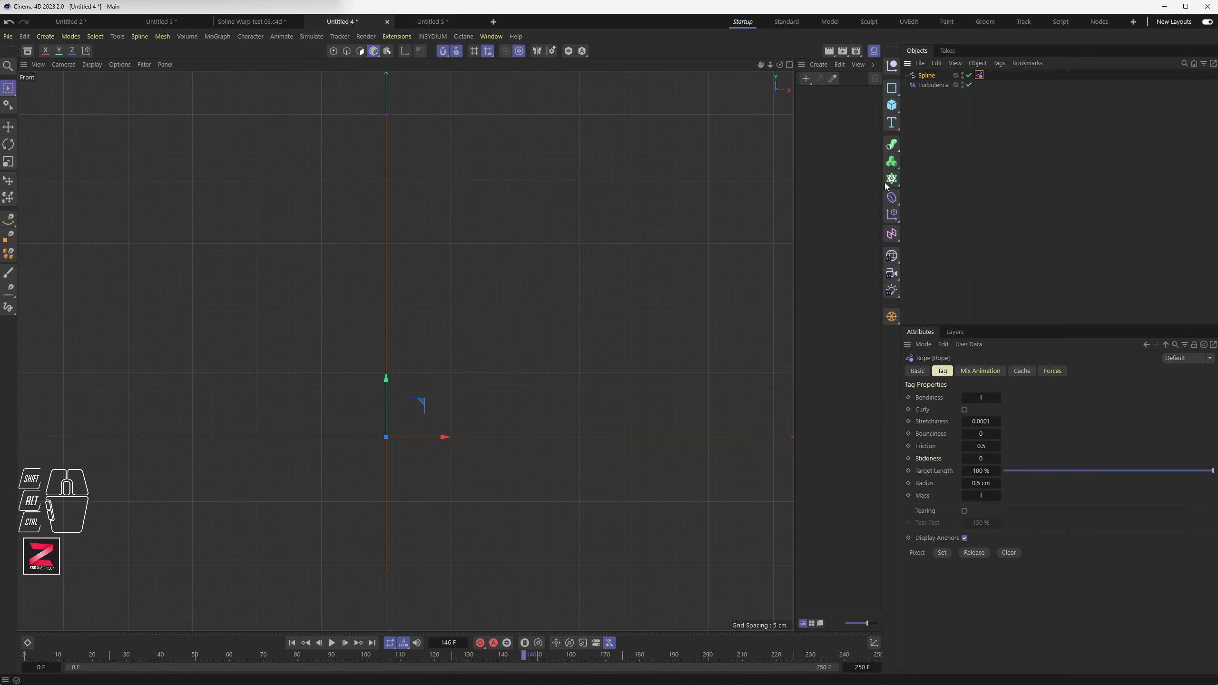
click(961, 147)
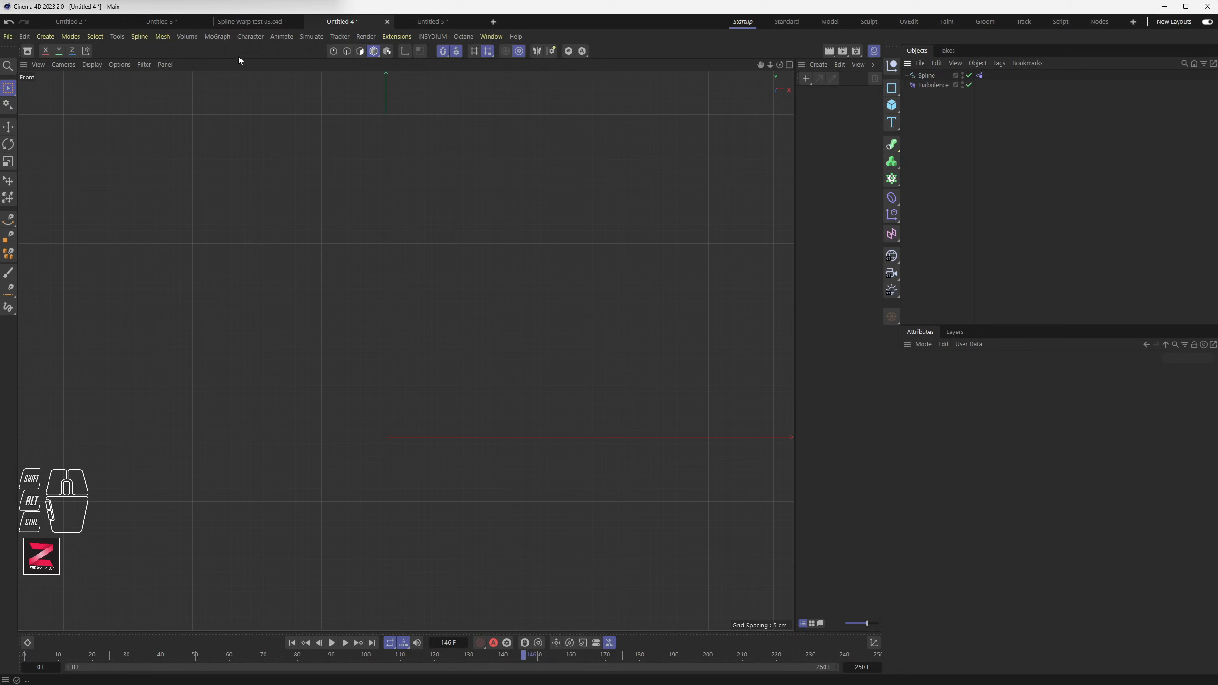
drag(135, 62, 160, 165)
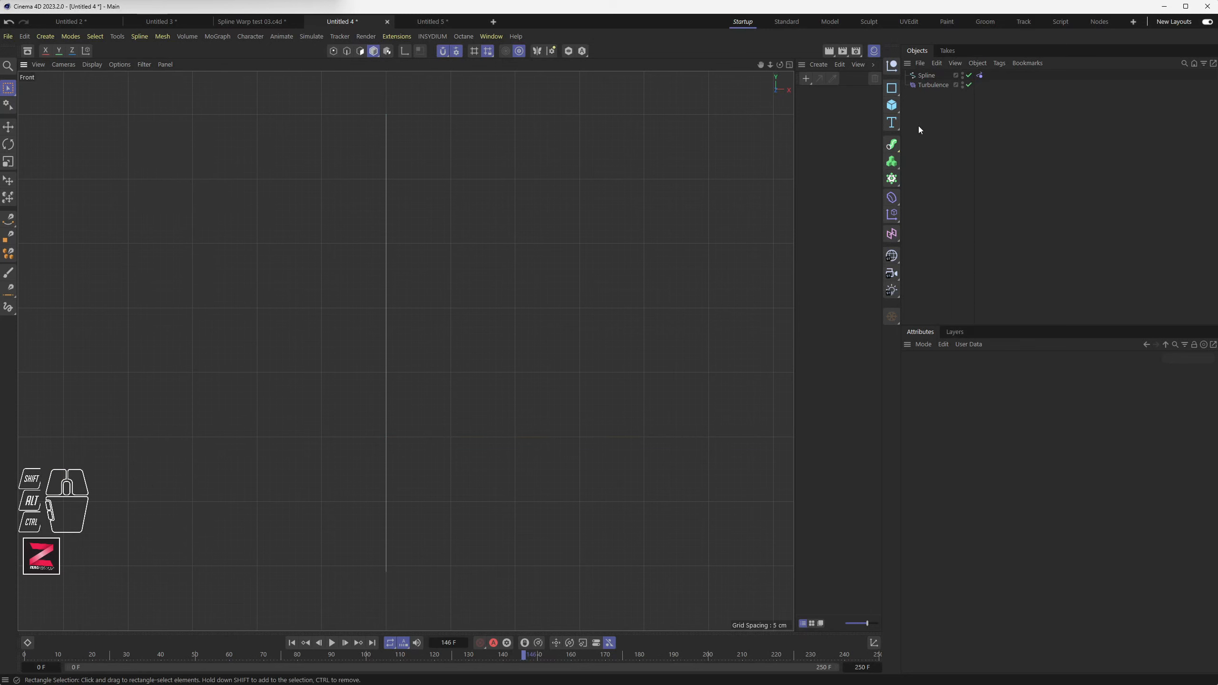
click(385, 177)
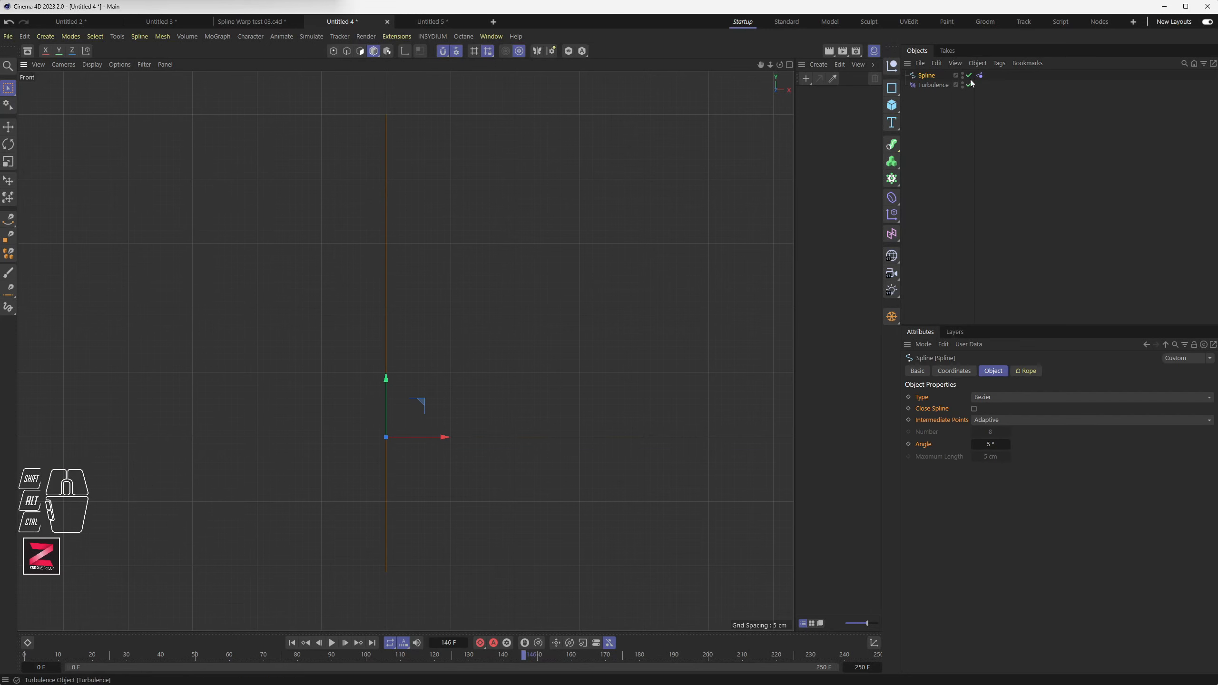
click(935, 85)
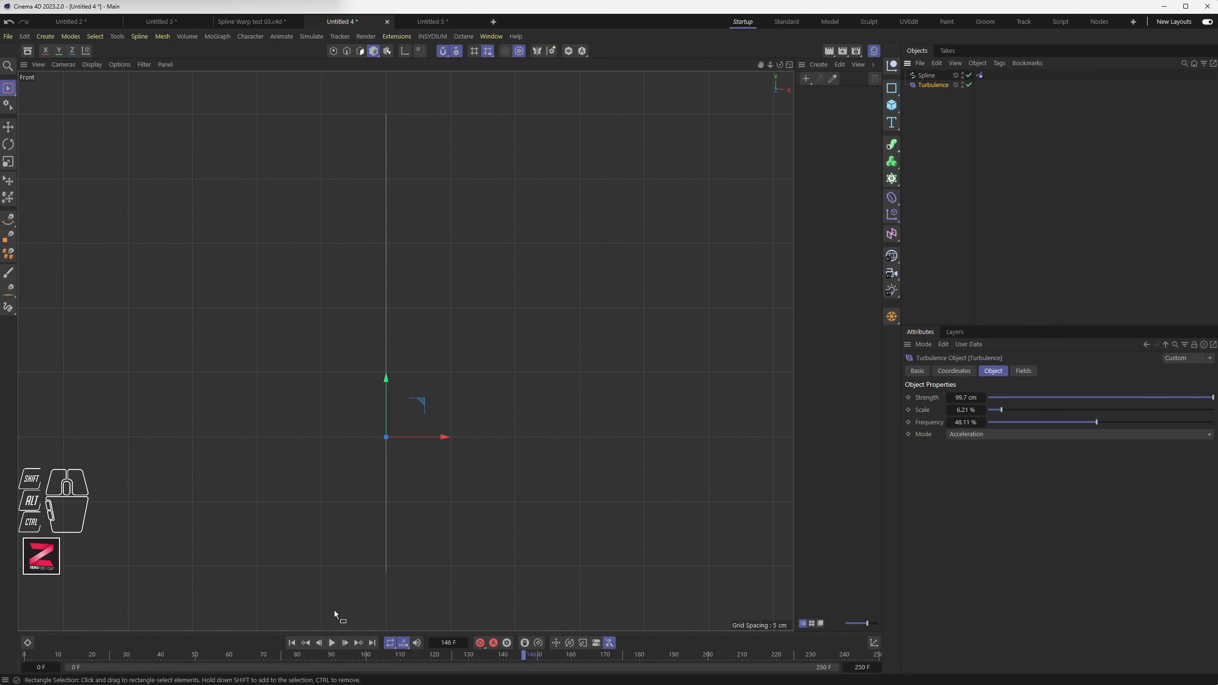
Play the rope simulation to preview how the turbulence bends the spline, and stop playback.
click(331, 643)
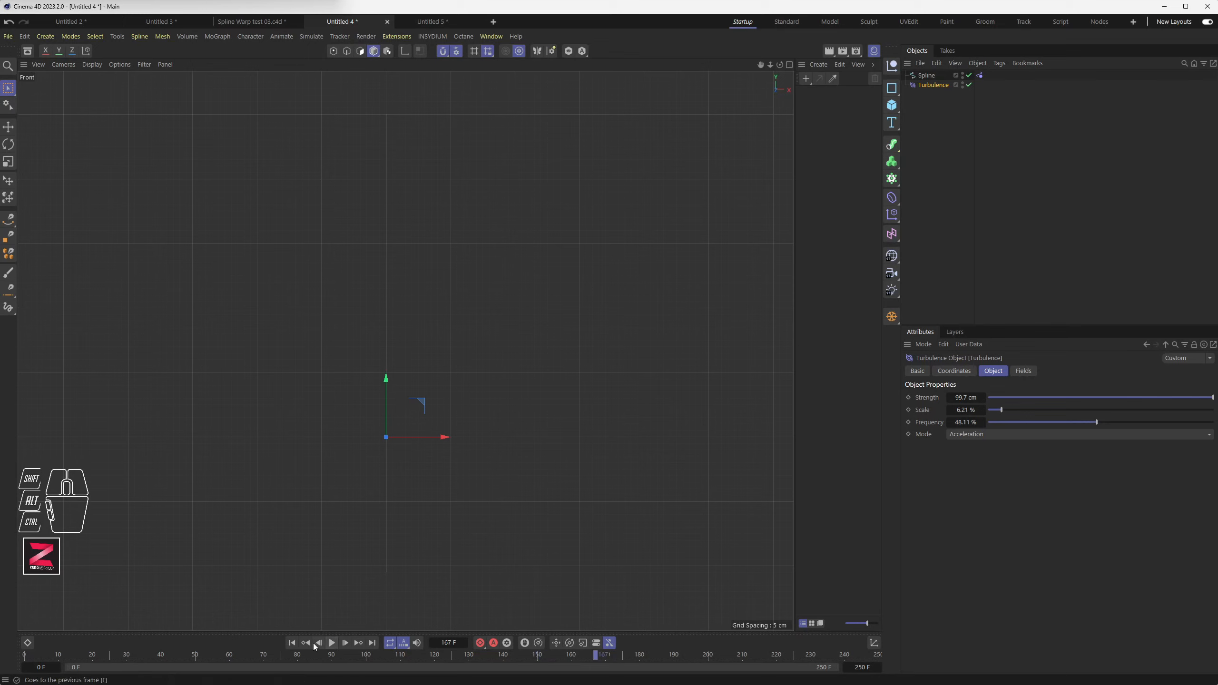
click(331, 643)
click(331, 642)
click(332, 642)
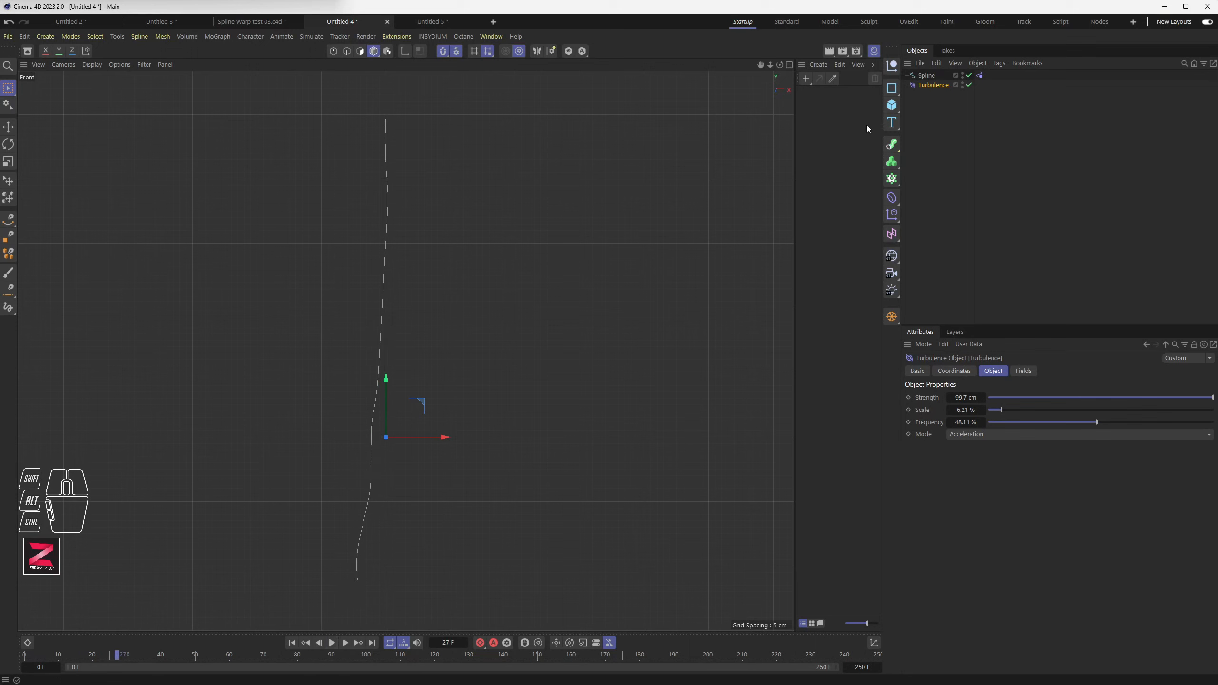
Select the spline's points from the upper end down to the third cluster, and preview the animation from the first frame in point mode.
click(931, 76)
click(333, 52)
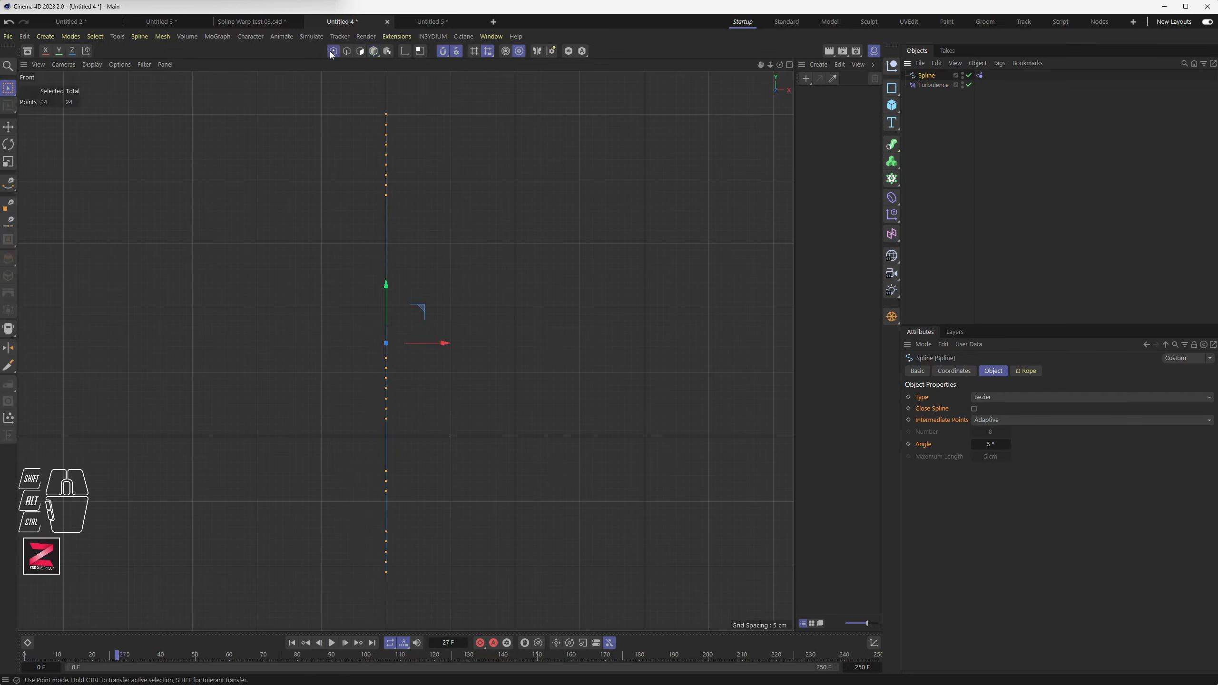
drag(341, 106, 438, 490)
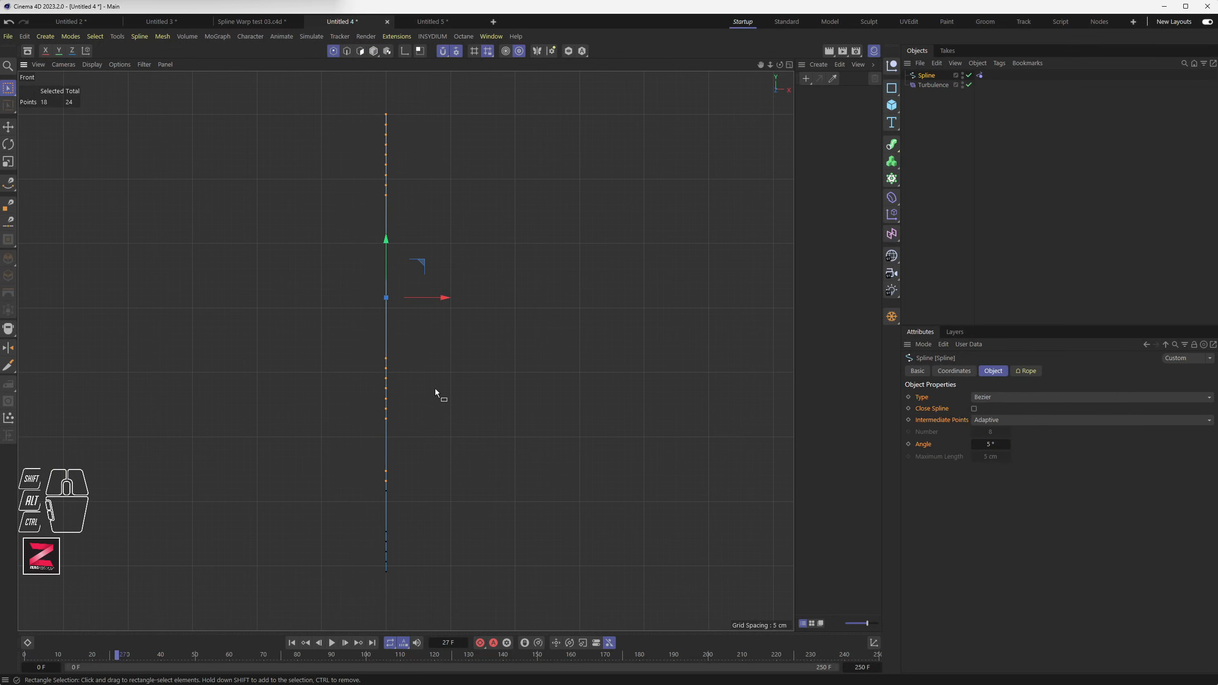
click(292, 643)
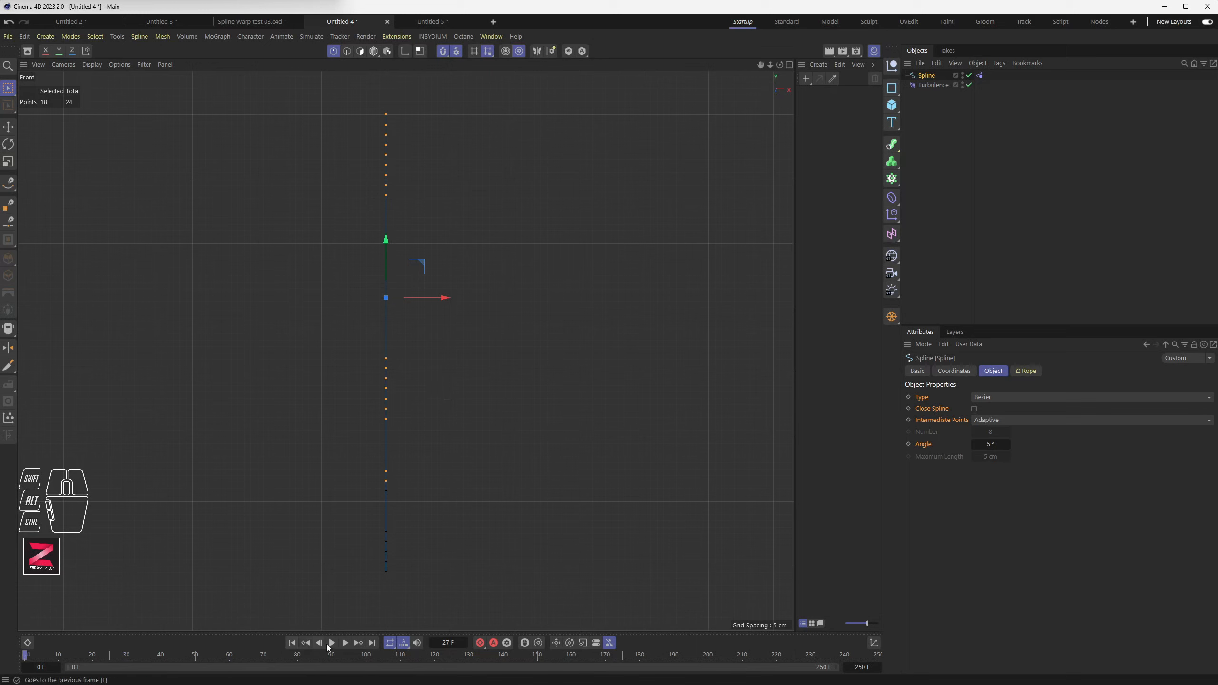
click(331, 643)
click(332, 643)
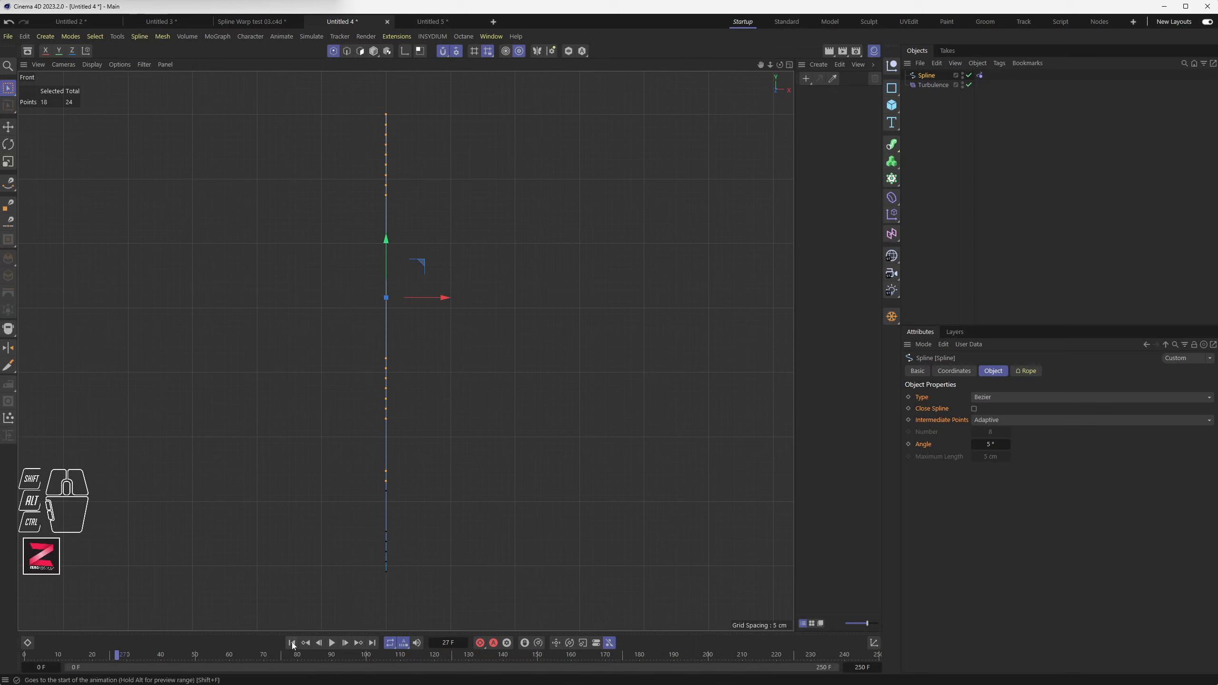
Switch back to model mode, rewind to the first frame and replay the rope simulation, stopping it partway.
click(375, 50)
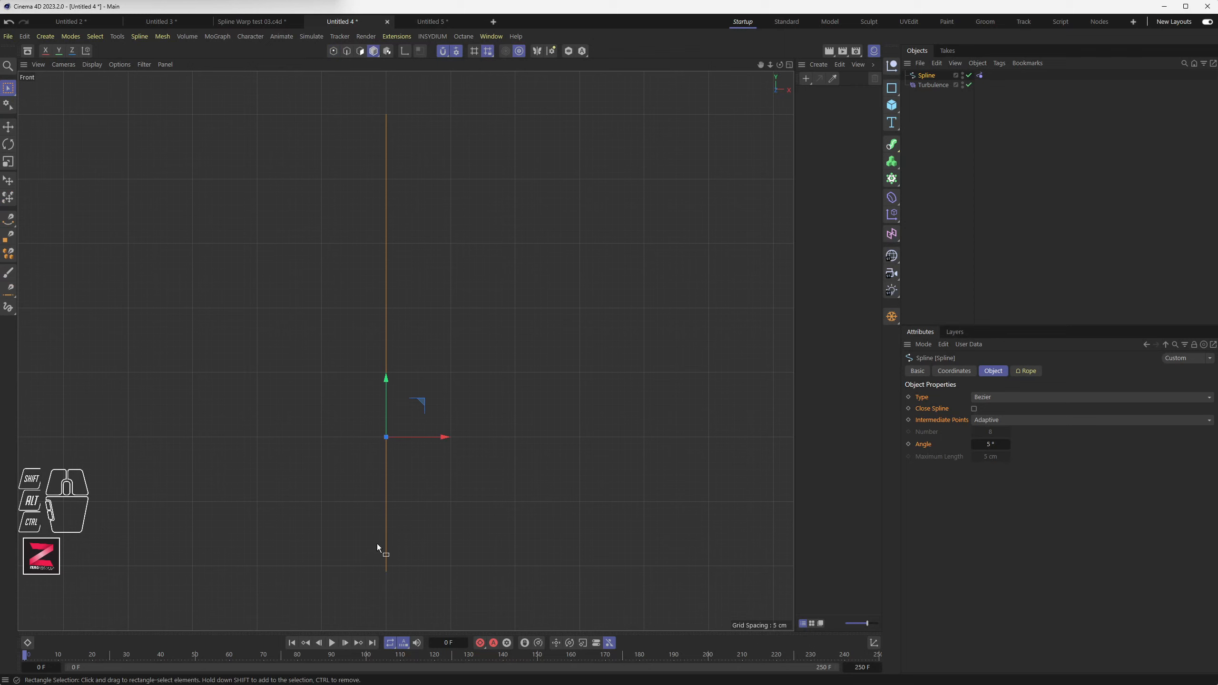
click(292, 643)
click(332, 643)
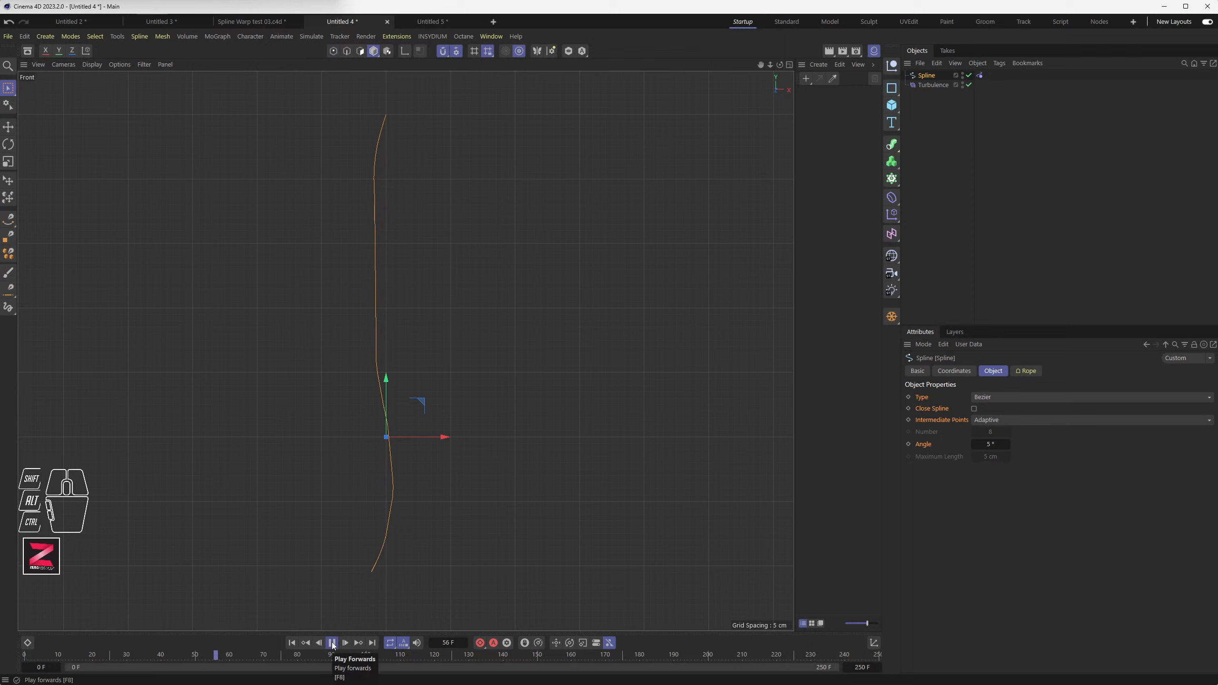
click(332, 643)
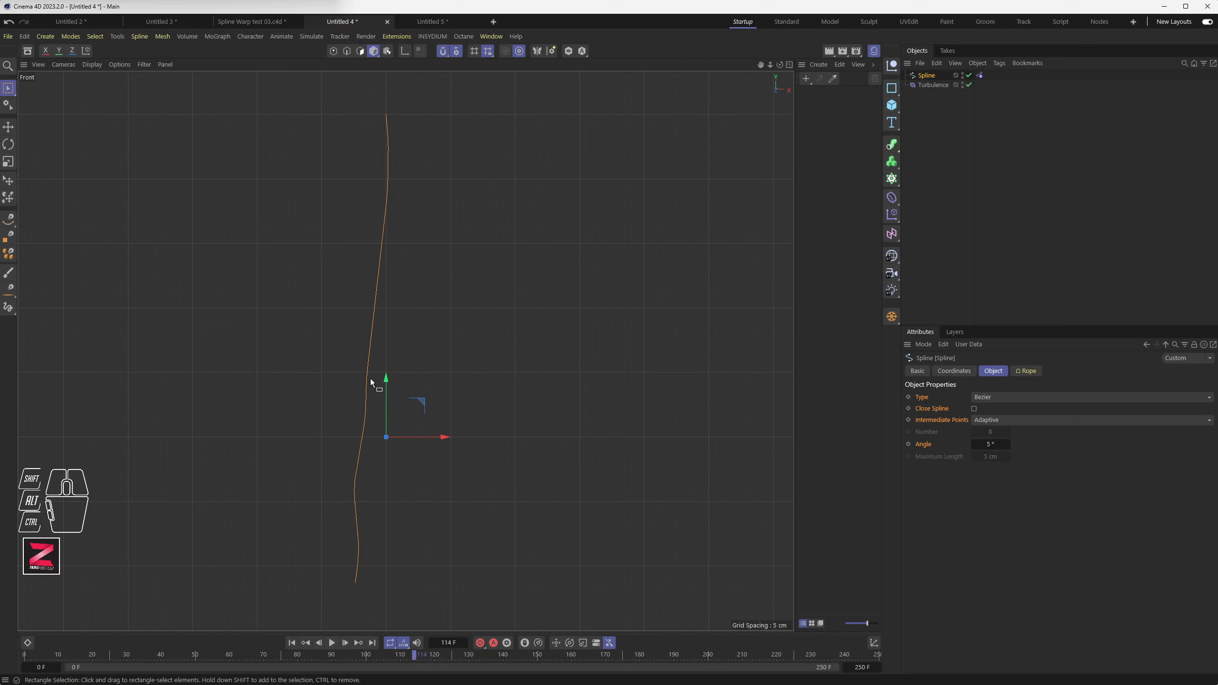
Delete the middle cluster of seven points from the vertical spline in point mode.
click(334, 52)
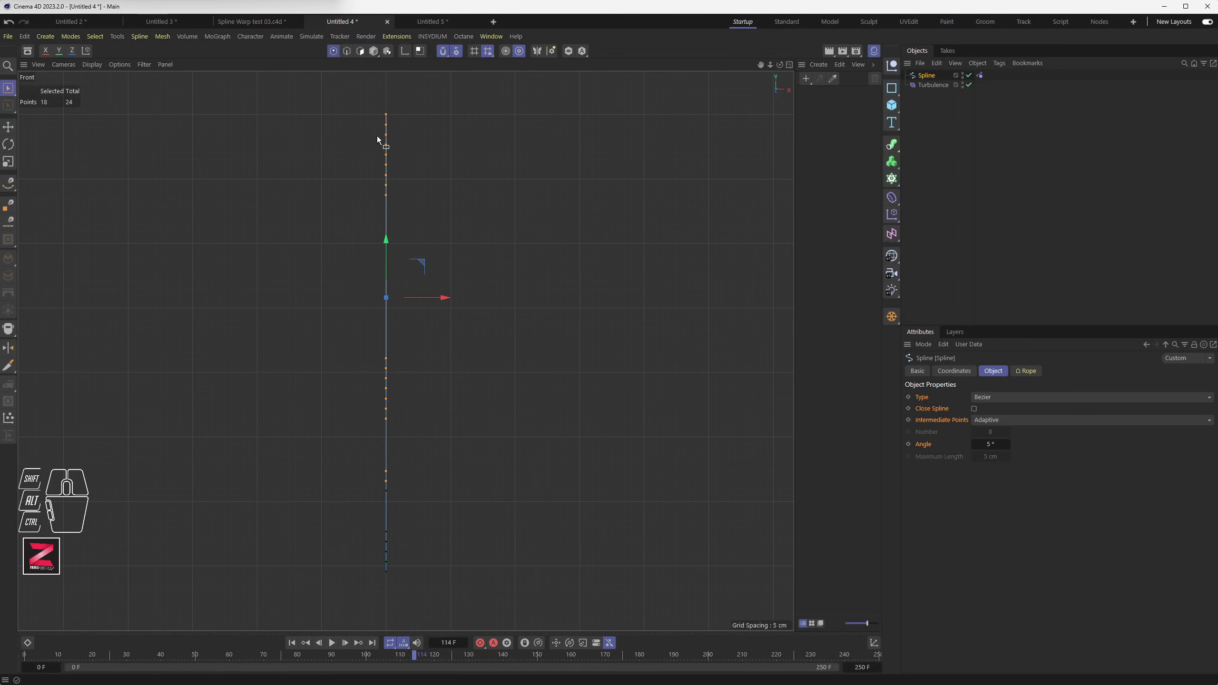
drag(378, 191, 392, 221)
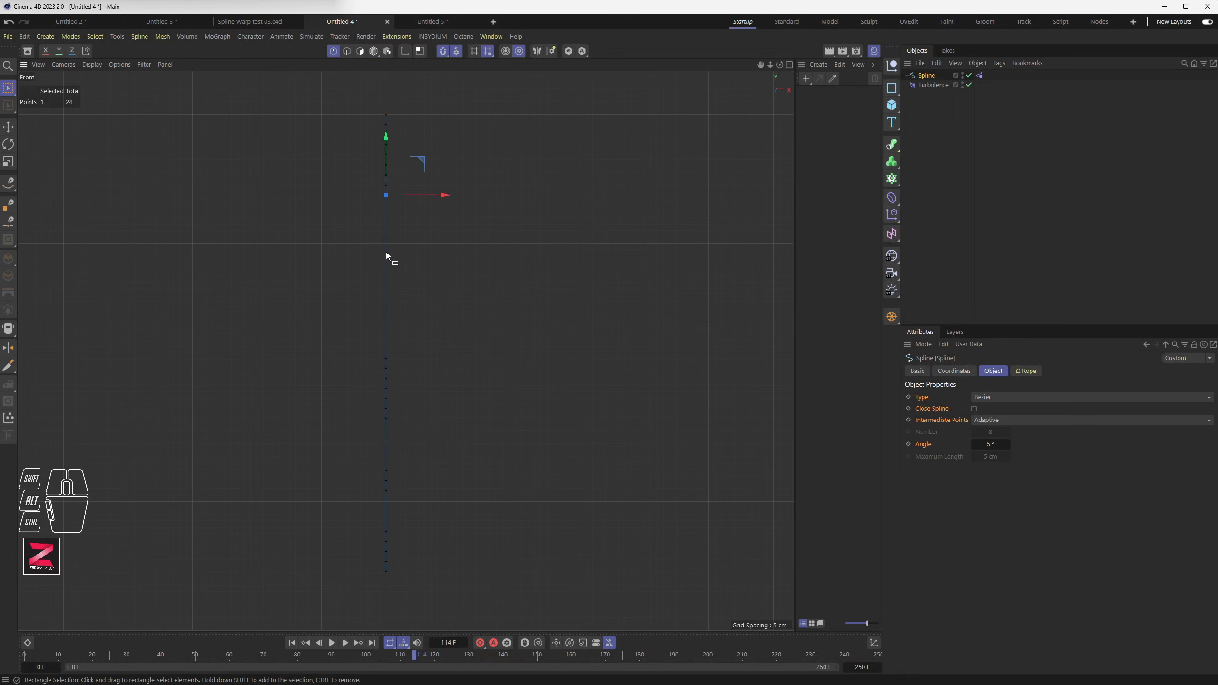
click(386, 360)
drag(377, 351, 393, 362)
drag(334, 198, 467, 359)
click(357, 306)
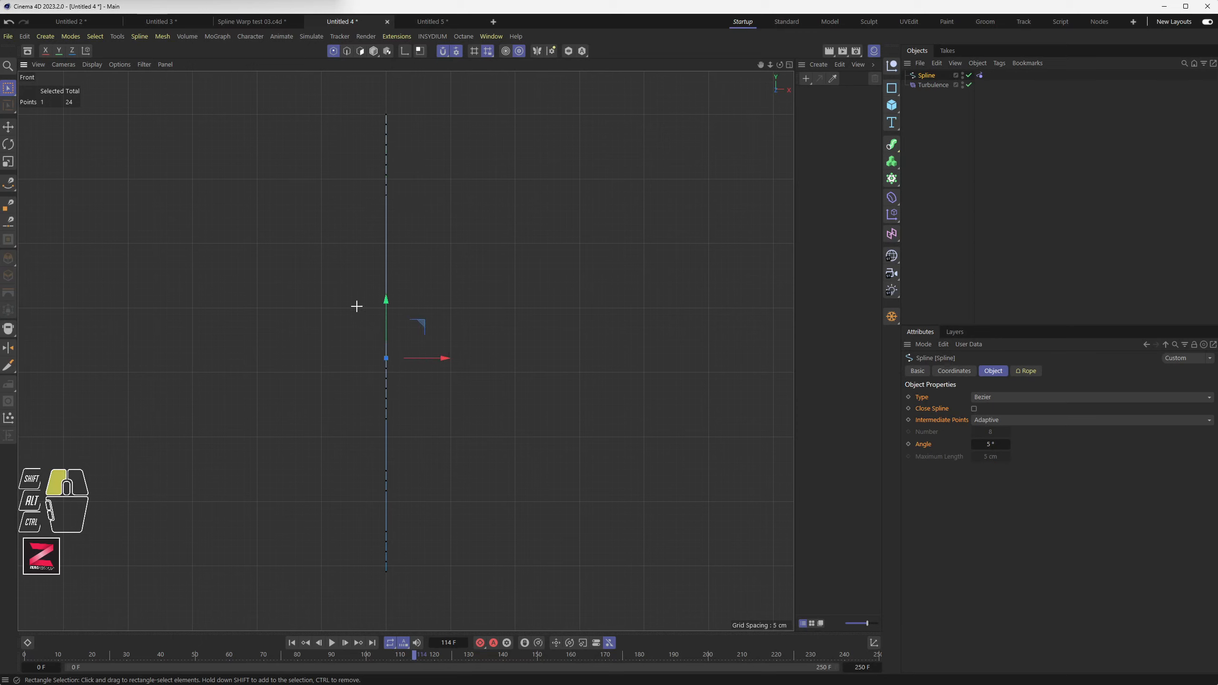
drag(356, 306, 450, 442)
key(Delete)
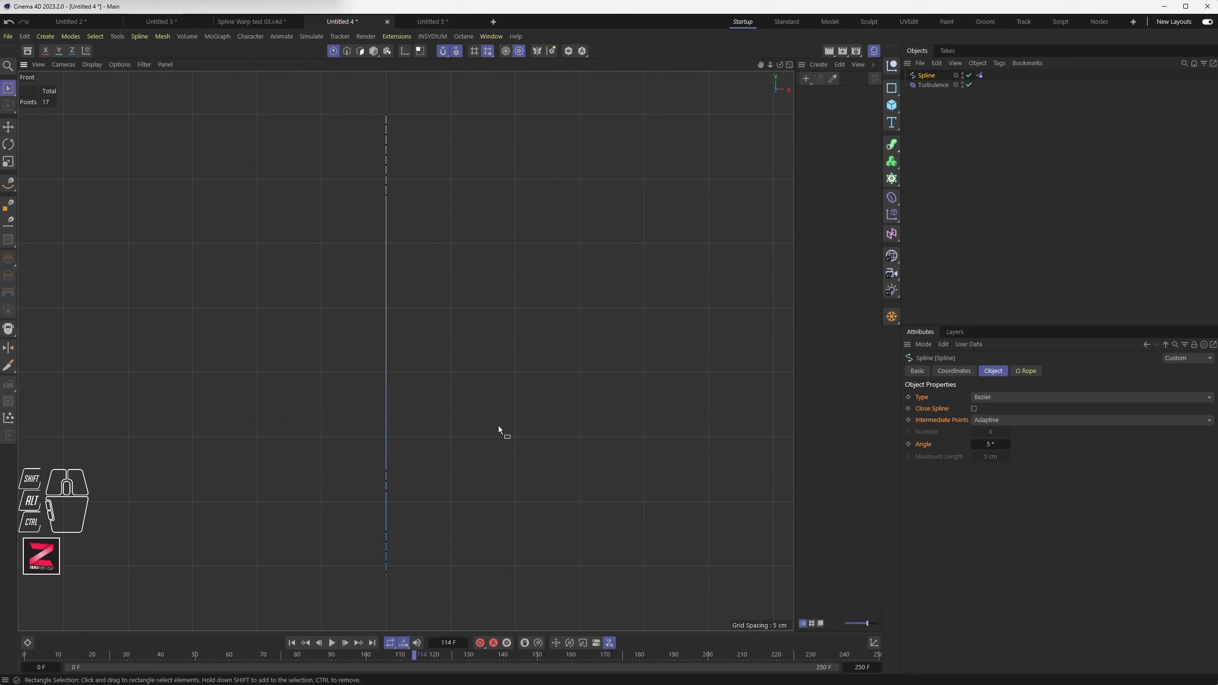
Select the spline's remaining lower points for comparison, and replay the simulation from the first frame in model mode.
drag(351, 425, 427, 614)
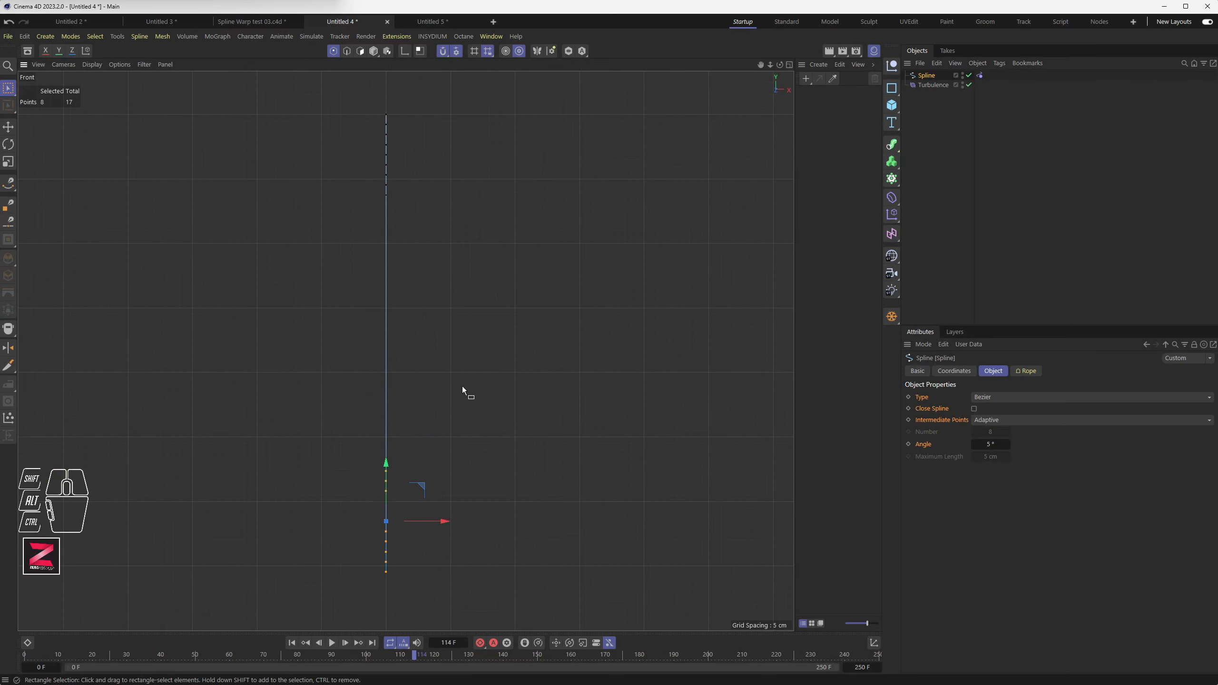
click(292, 643)
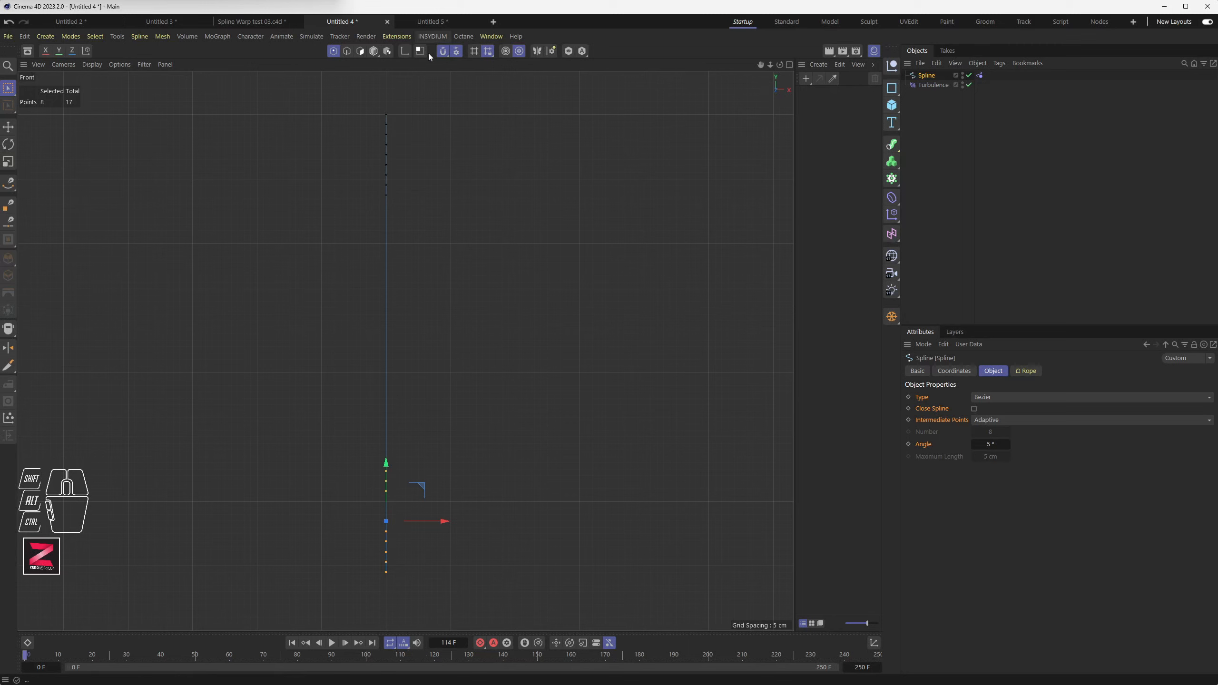
click(373, 51)
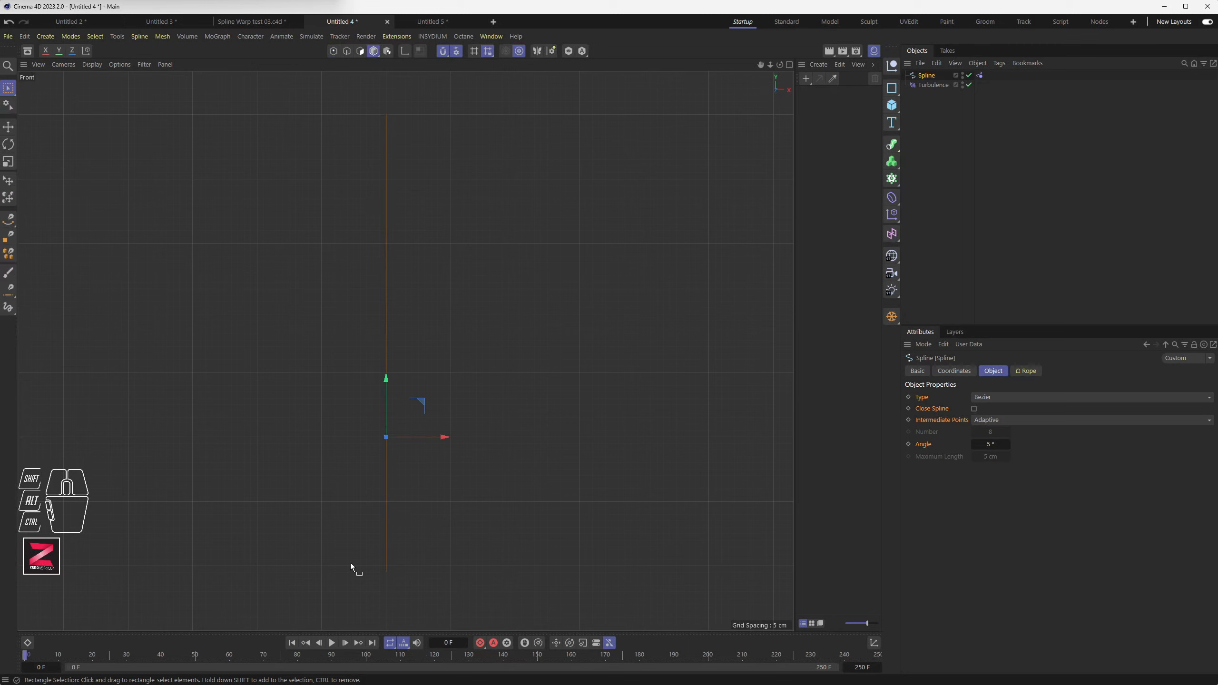
click(331, 643)
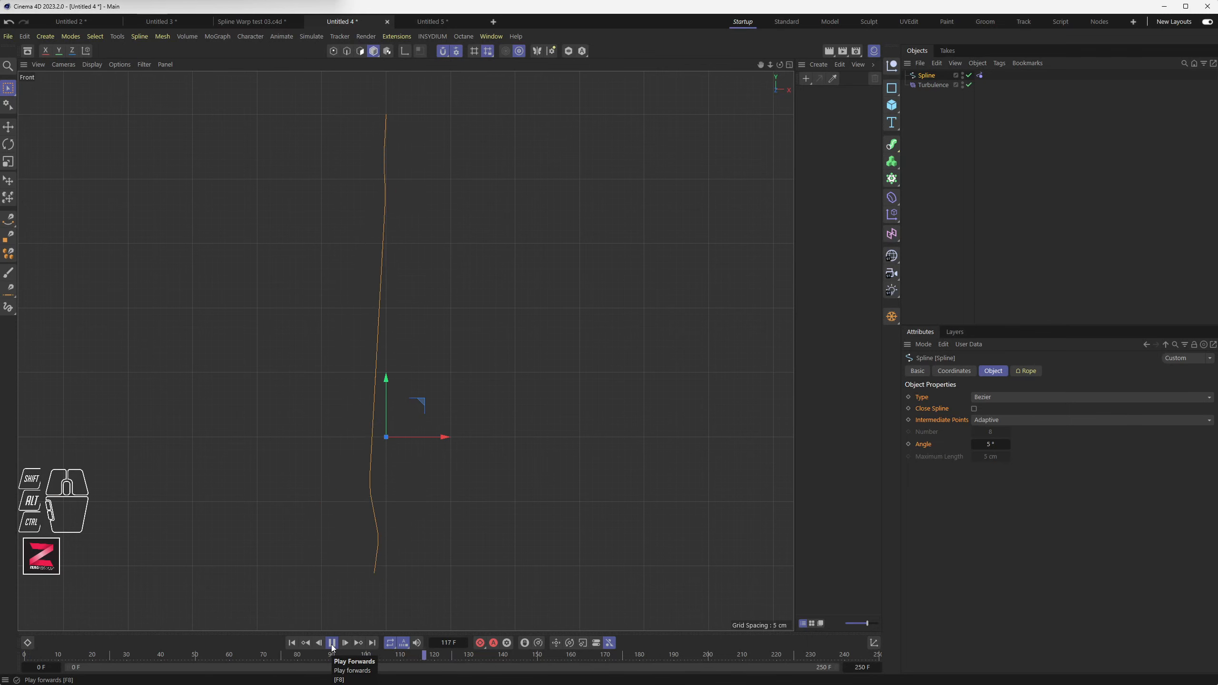
click(332, 642)
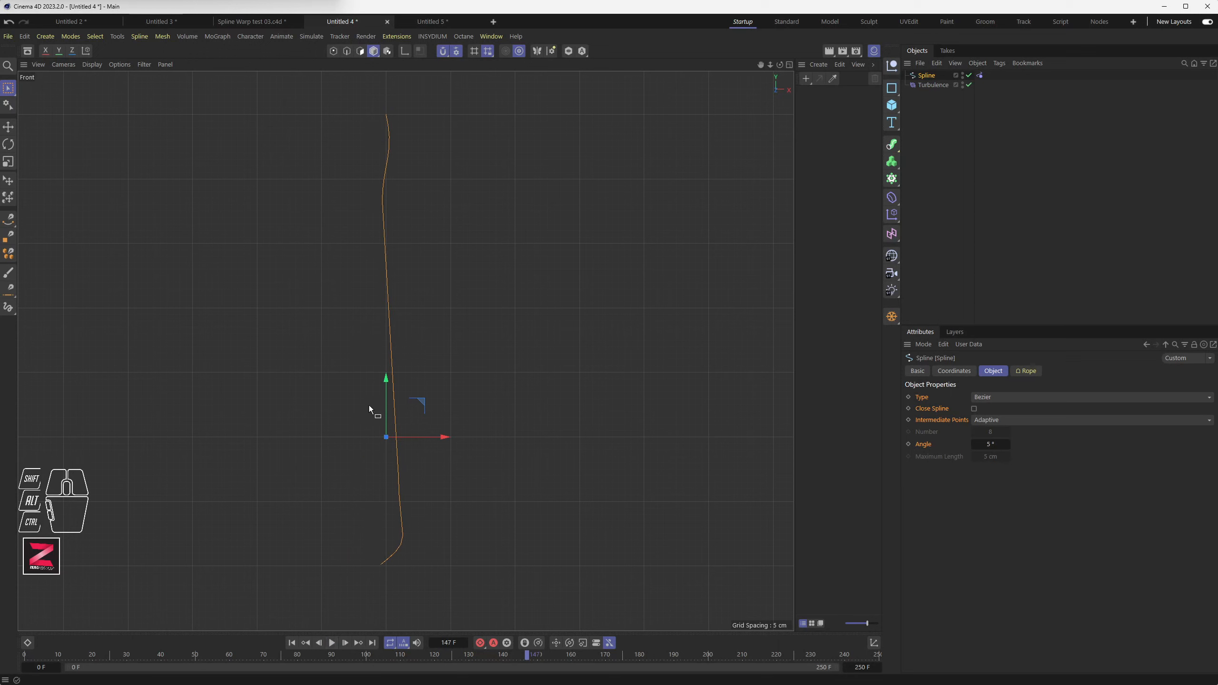
Undo the last change, return the animation to the first frame and switch the spline to point mode.
key(ctrl+z)
click(293, 643)
click(385, 161)
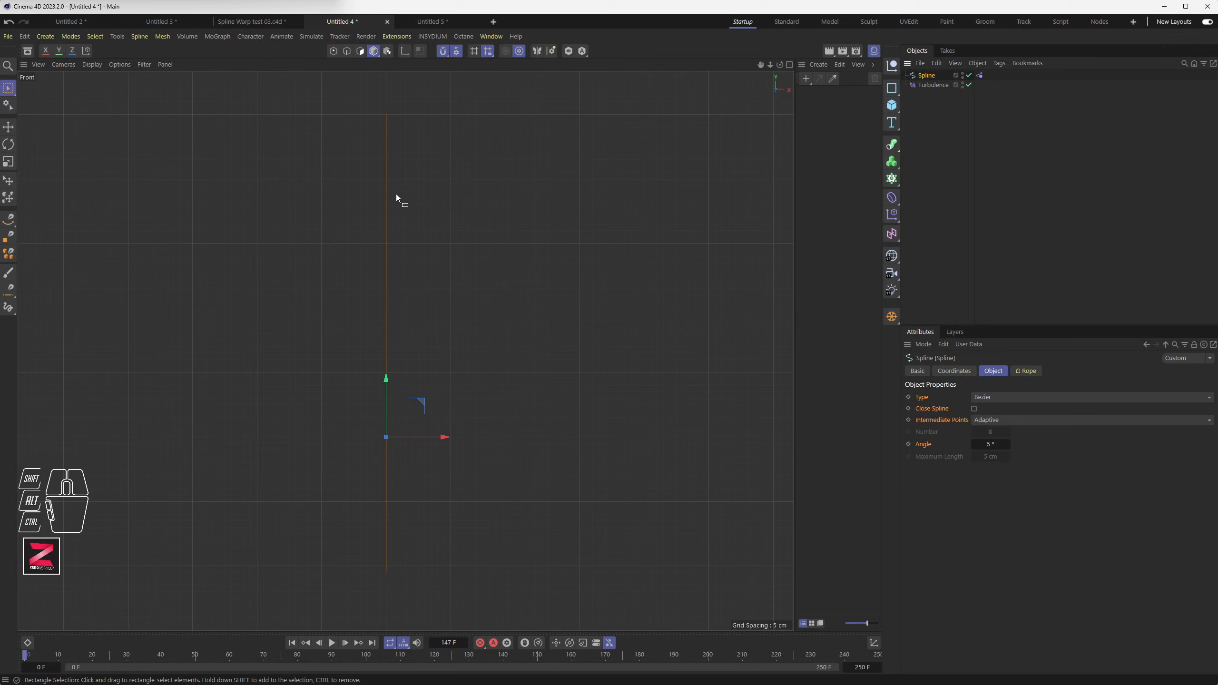
click(335, 52)
key(shift+f)
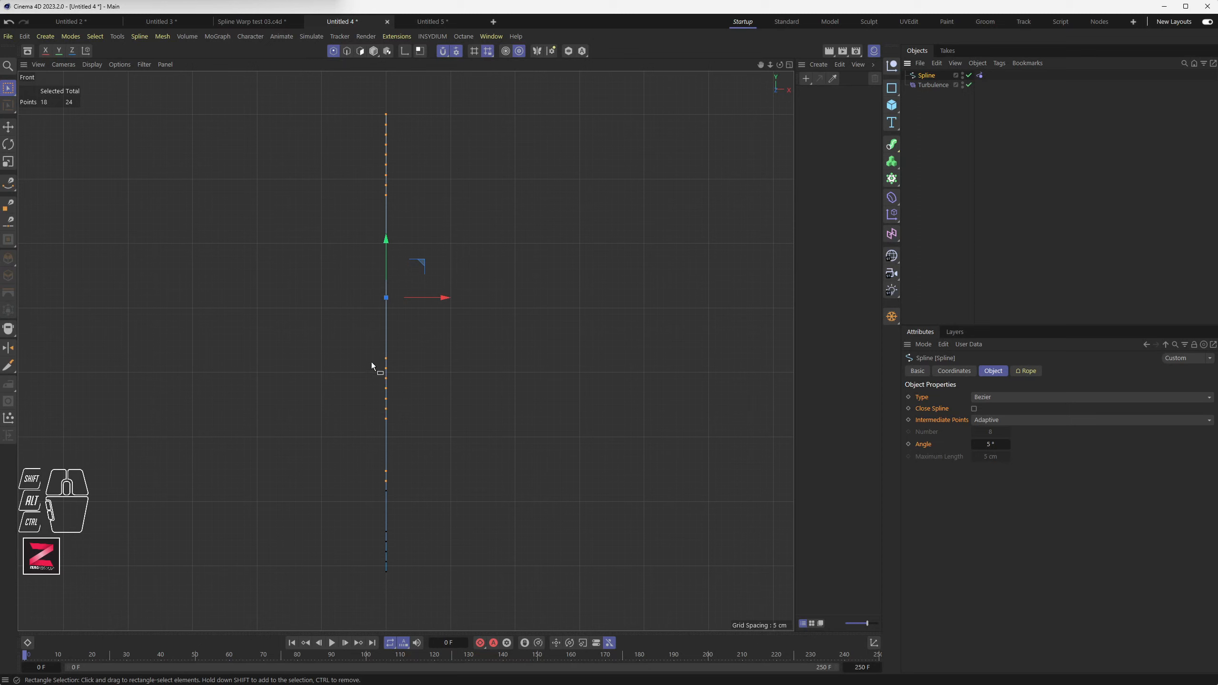
Select the two points bounding the spline's upper gap and subdivide the segment between them repeatedly into a dense run of points.
drag(376, 190, 425, 364)
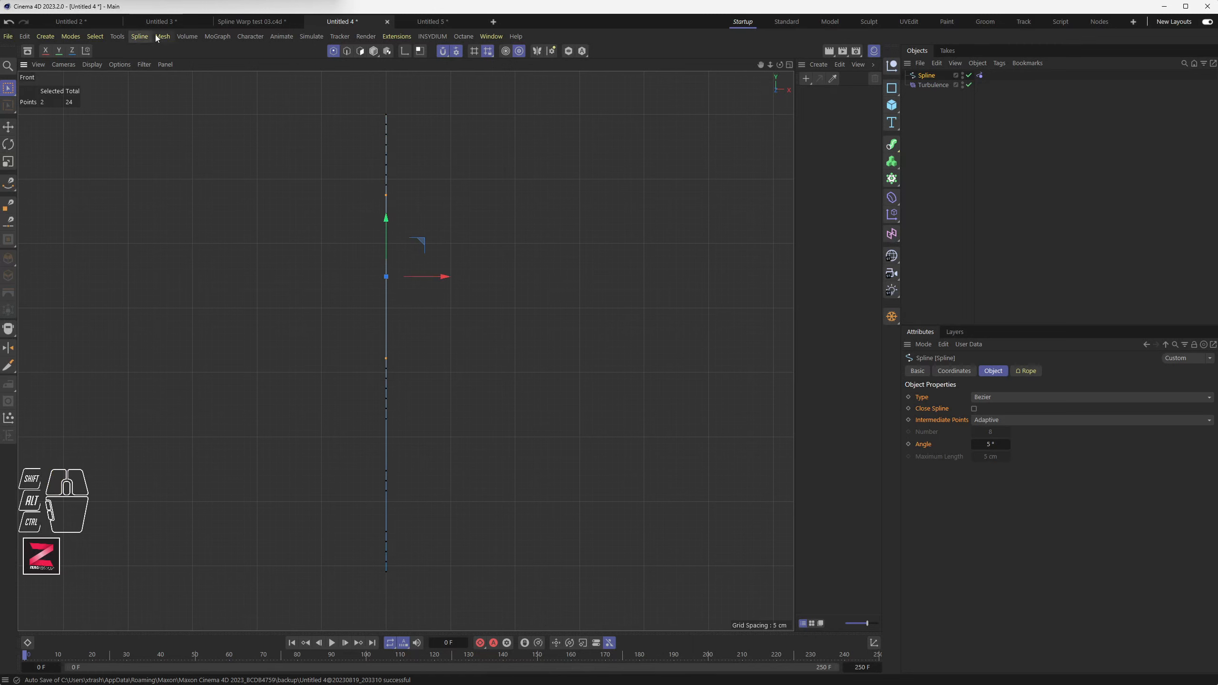
mouse_move(140, 36)
mouse_down()
mouse_move(163, 139)
mouse_move(265, 217)
mouse_move(232, 160)
mouse_move(274, 215)
mouse_up()
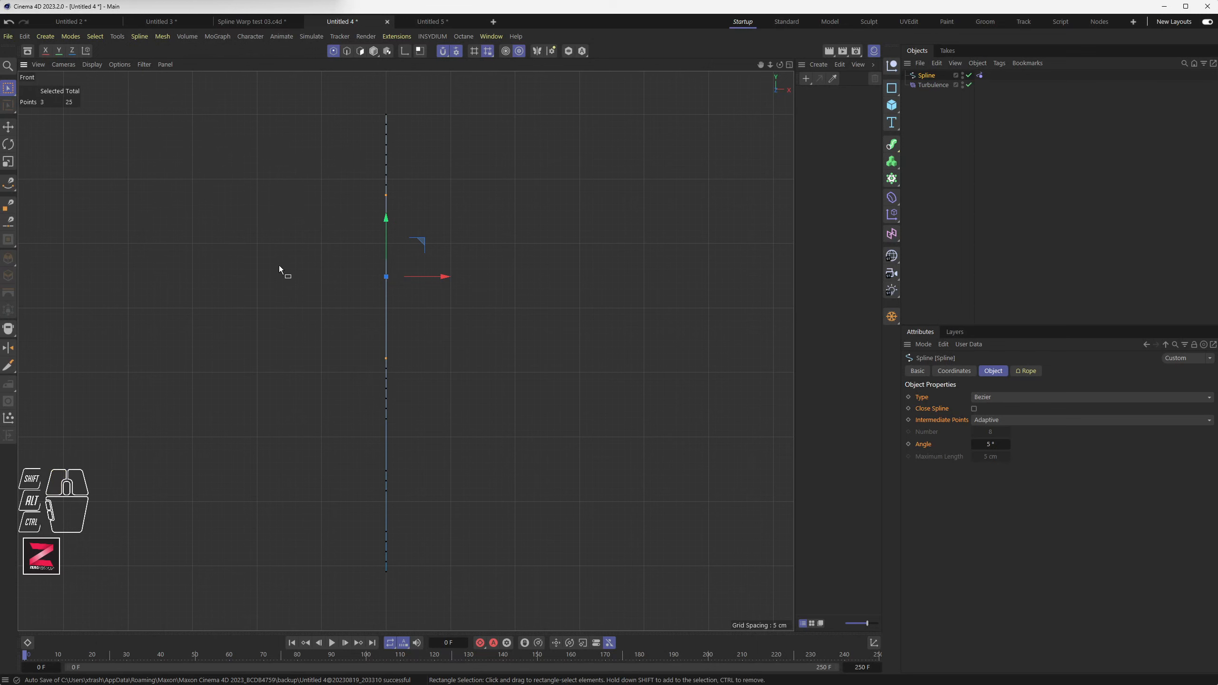
key(u)
key(s)
key(u)
key(s)
key(u)
key(s)
Select the spline's points from the densely subdivided section down past the next gap to compare their spacing.
scroll(364, 320, up, 8)
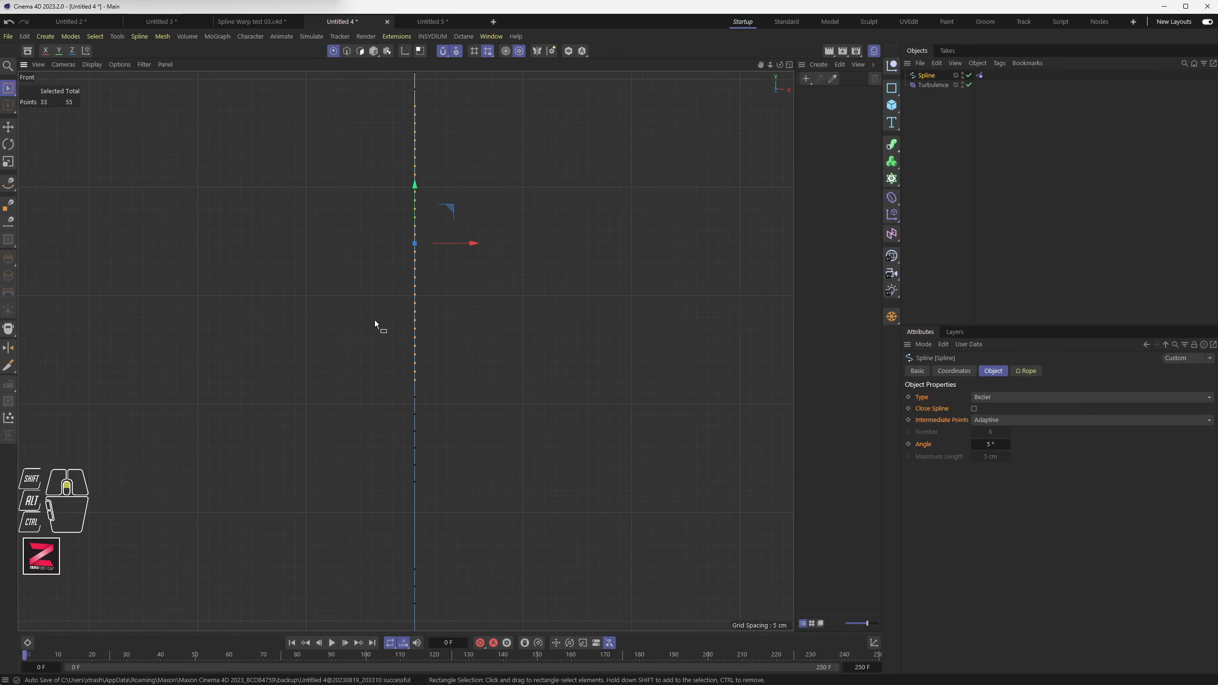
scroll(417, 261, down, 6)
scroll(396, 356, up, 4)
drag(333, 194, 498, 554)
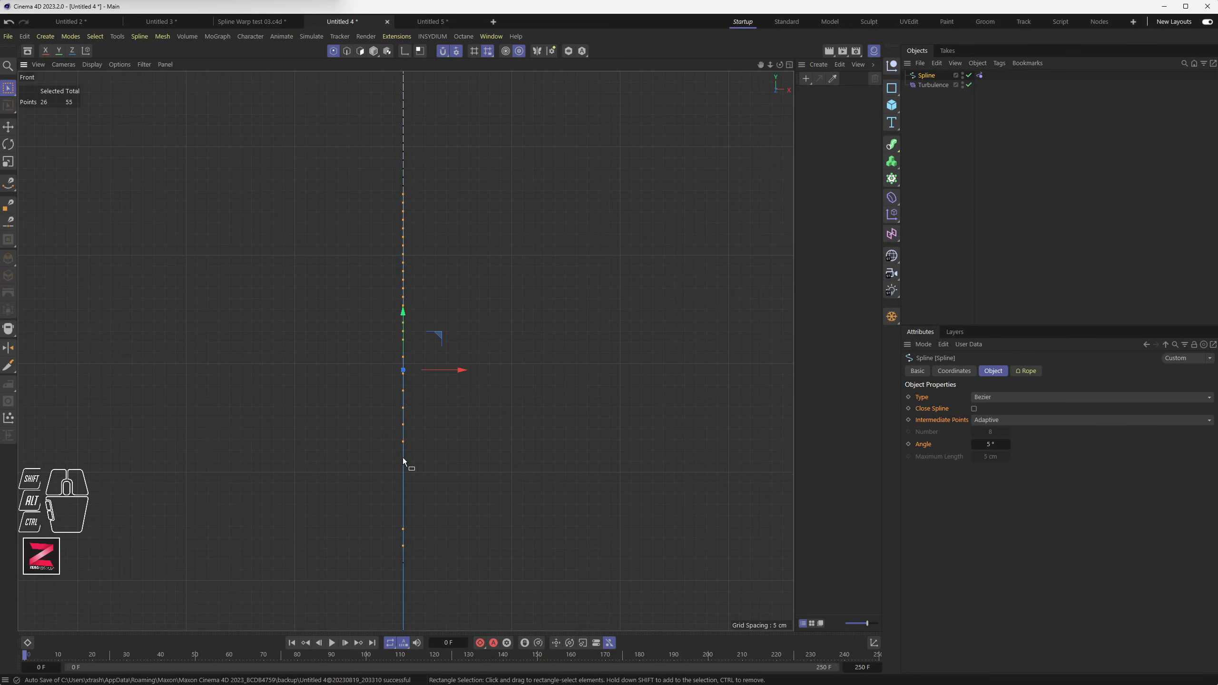
Add a cube primitive and set its X, Y and Z sizes to 3 cm.
click(912, 145)
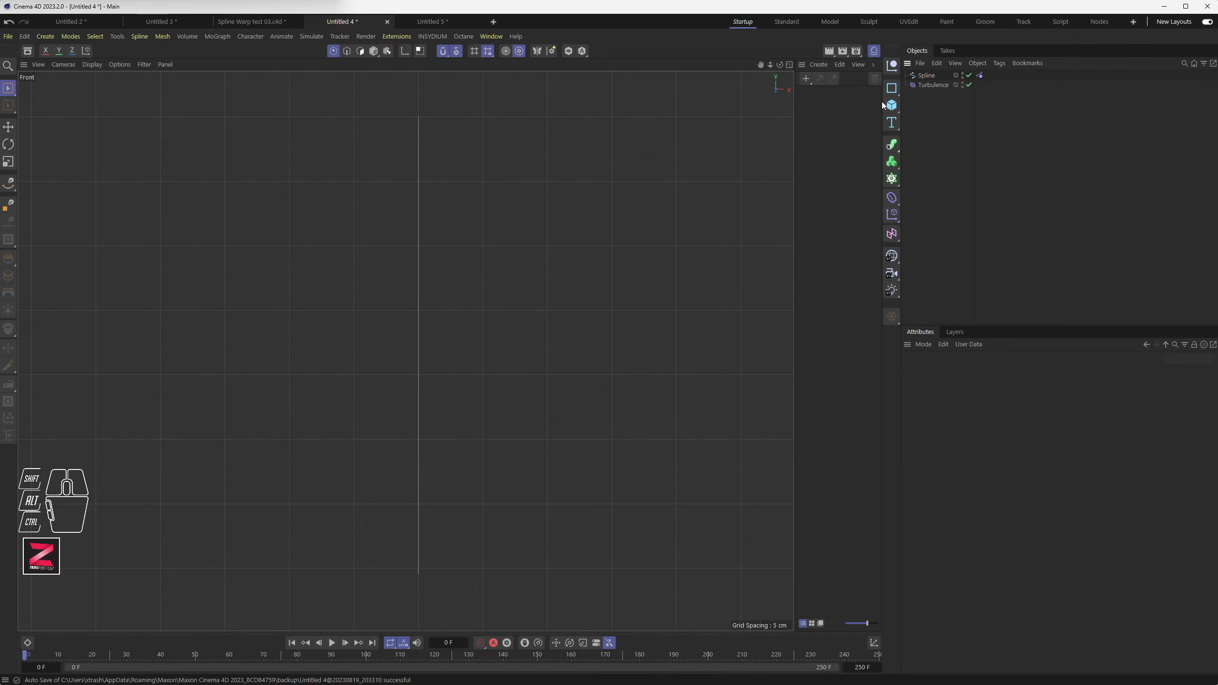
click(892, 105)
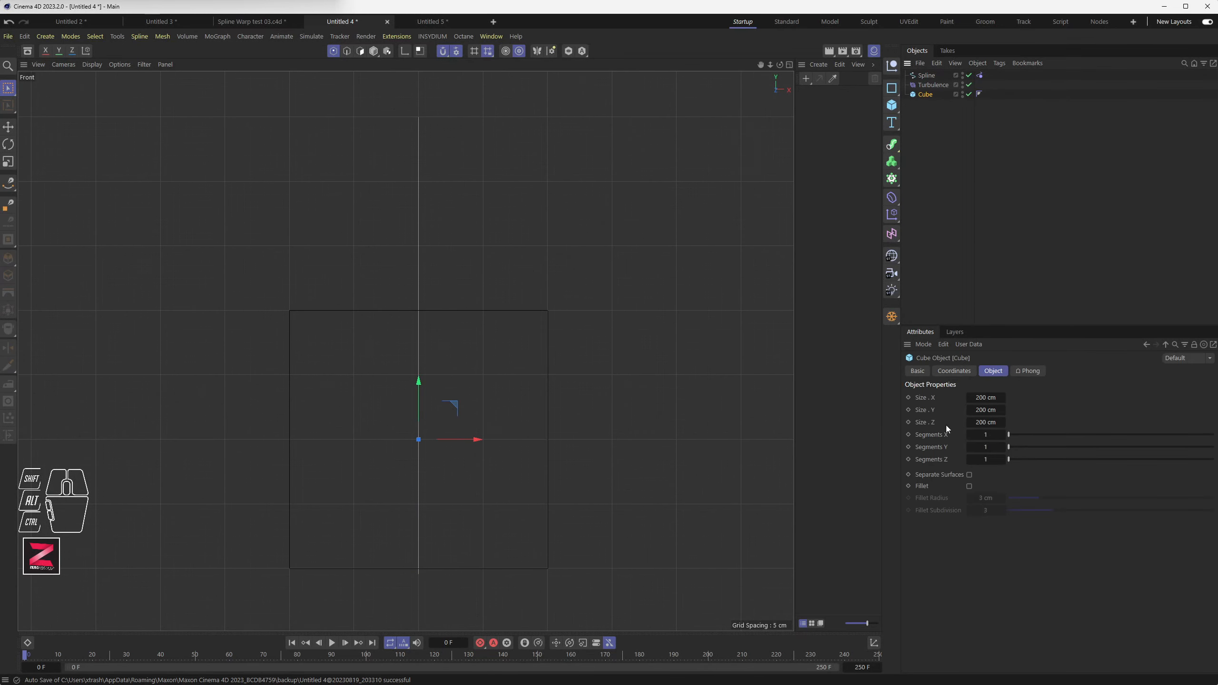
click(977, 398)
text(3)
key(Tab)
text(3)
key(Tab)
text(3)
key(Tab)
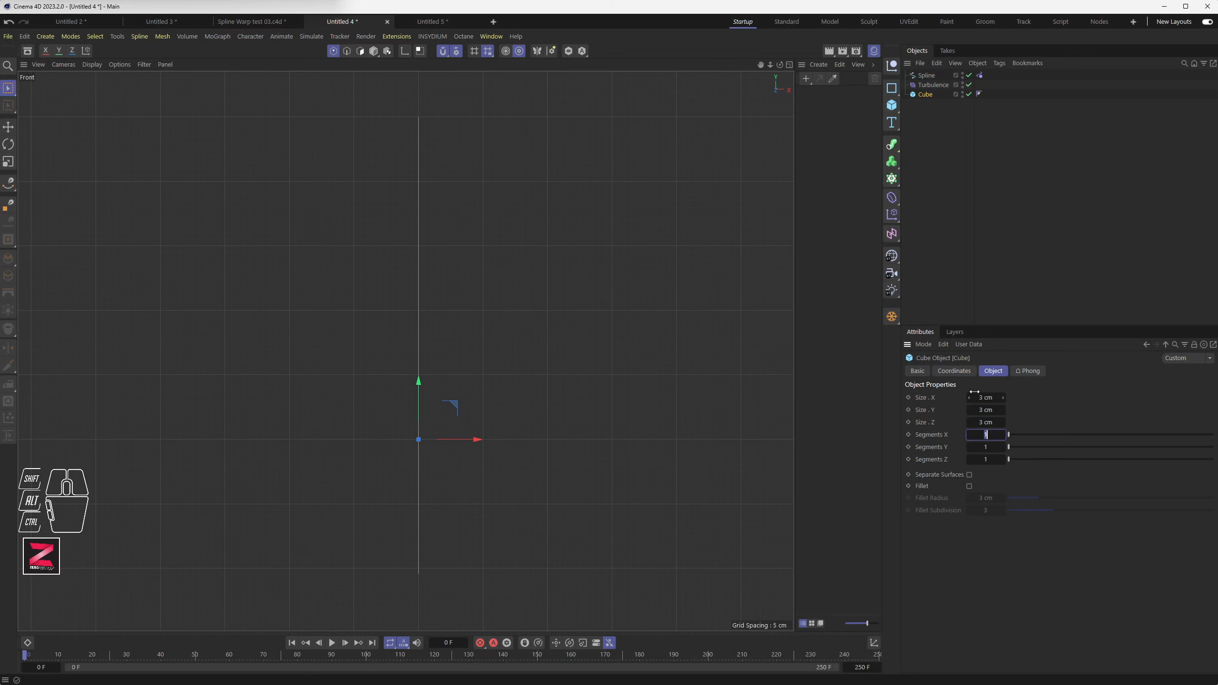
Enlarge the cube by setting its X, Y and Z sizes to 5 cm.
middle_drag(499, 385, 753, 402)
click(986, 397)
text(5)
key(Tab)
text(5)
key(Tab)
text(5)
key(Tab)
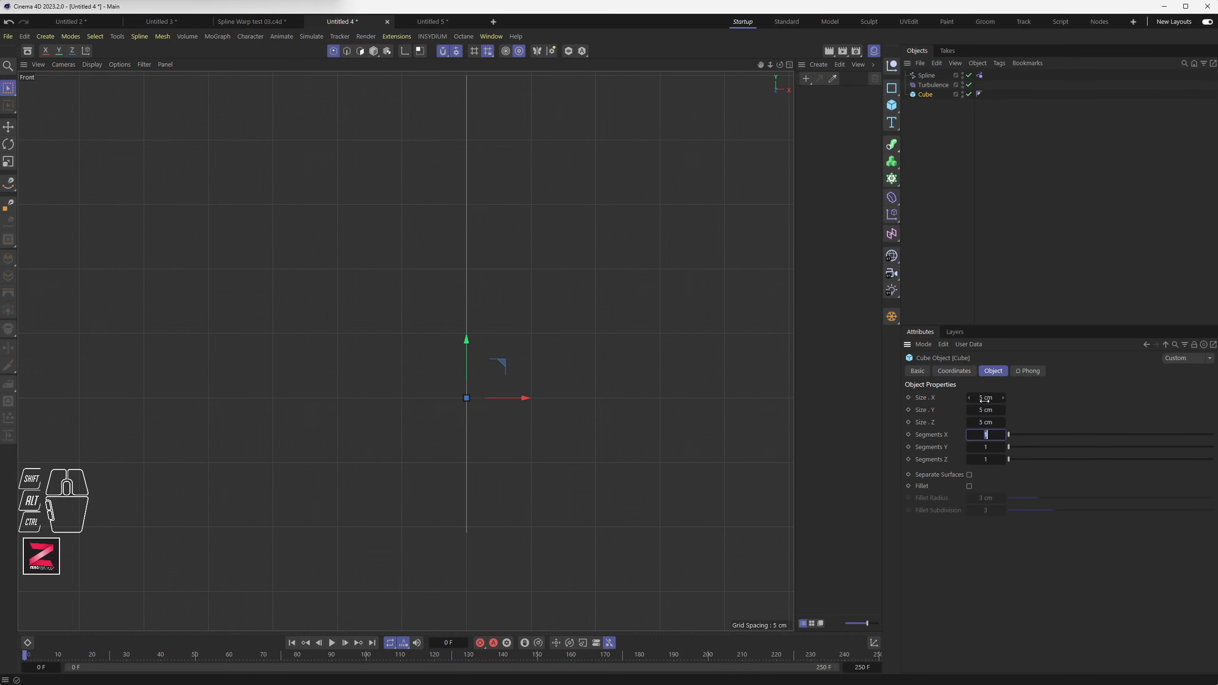
Place the cube in a Cloner set to Object mode, with the Spline as the object to clone onto.
click(892, 179)
drag(928, 95, 929, 104)
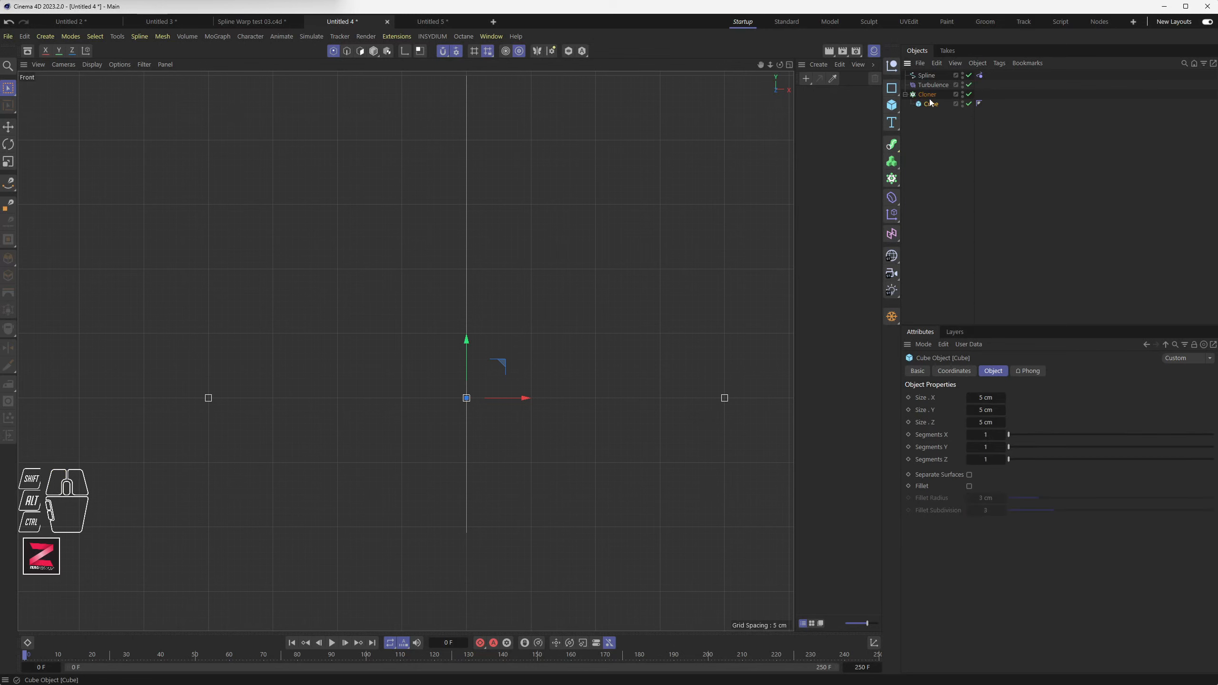
click(928, 95)
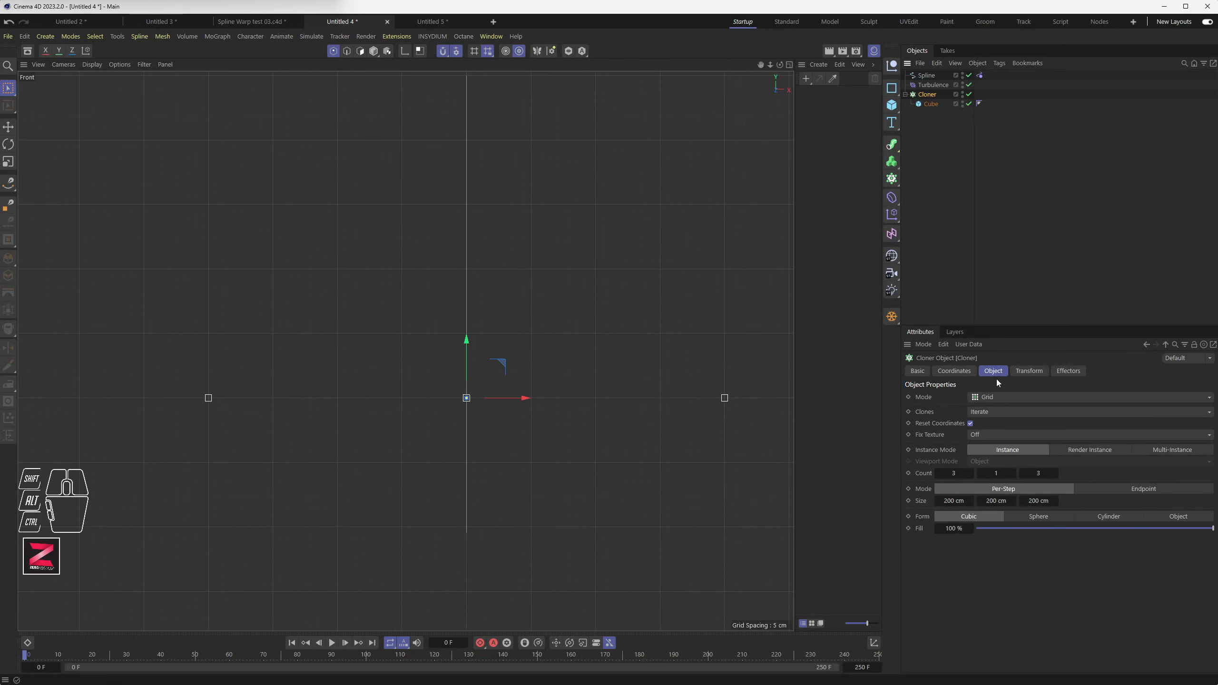
click(997, 397)
click(997, 413)
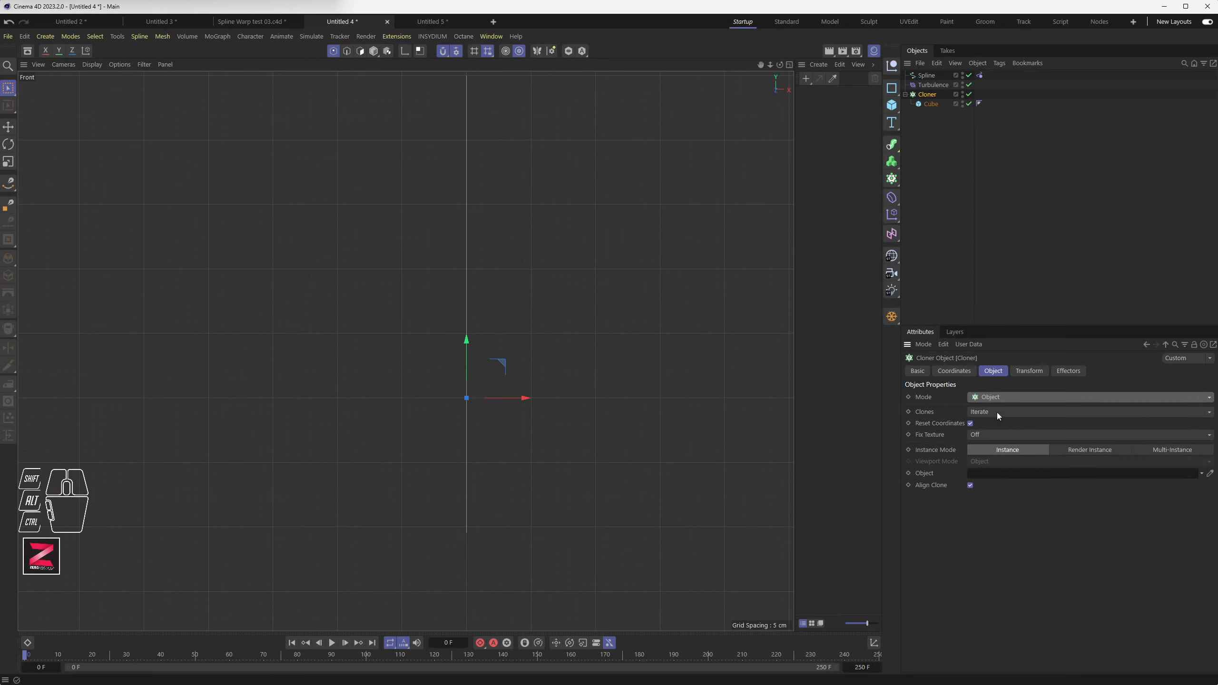
drag(927, 75, 1012, 475)
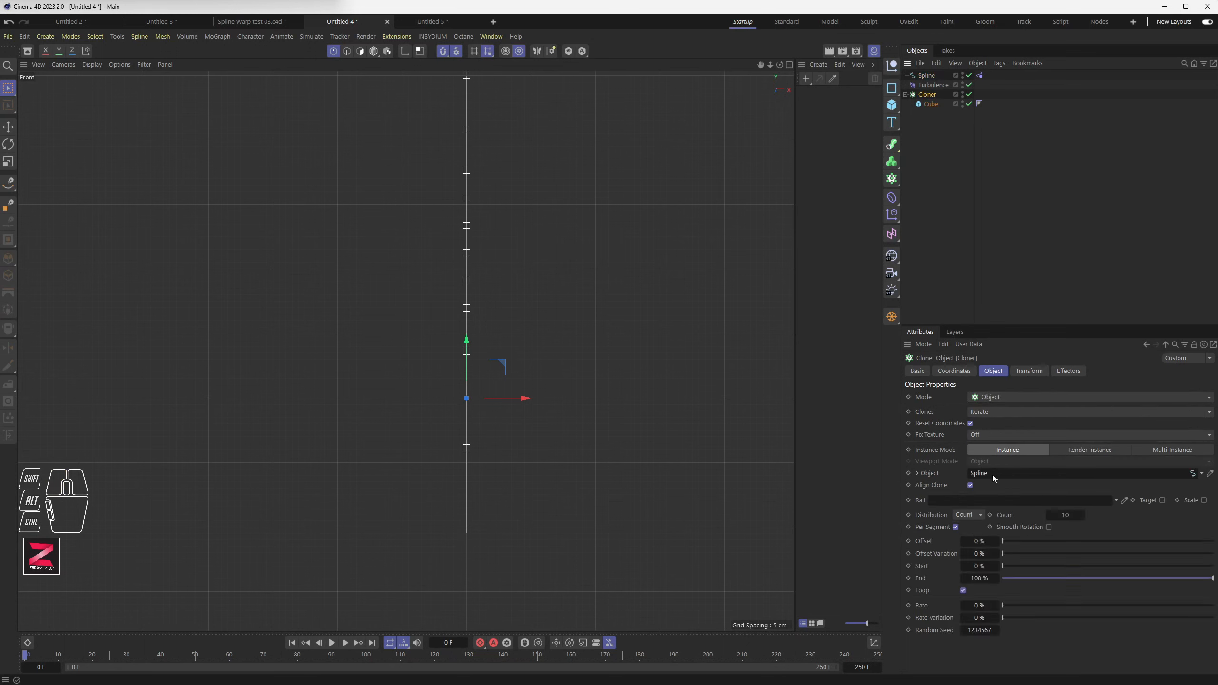
Keep the cloner's Count distribution, turn off Per Segment and raise the count to 20.
scroll(489, 356, down, 3)
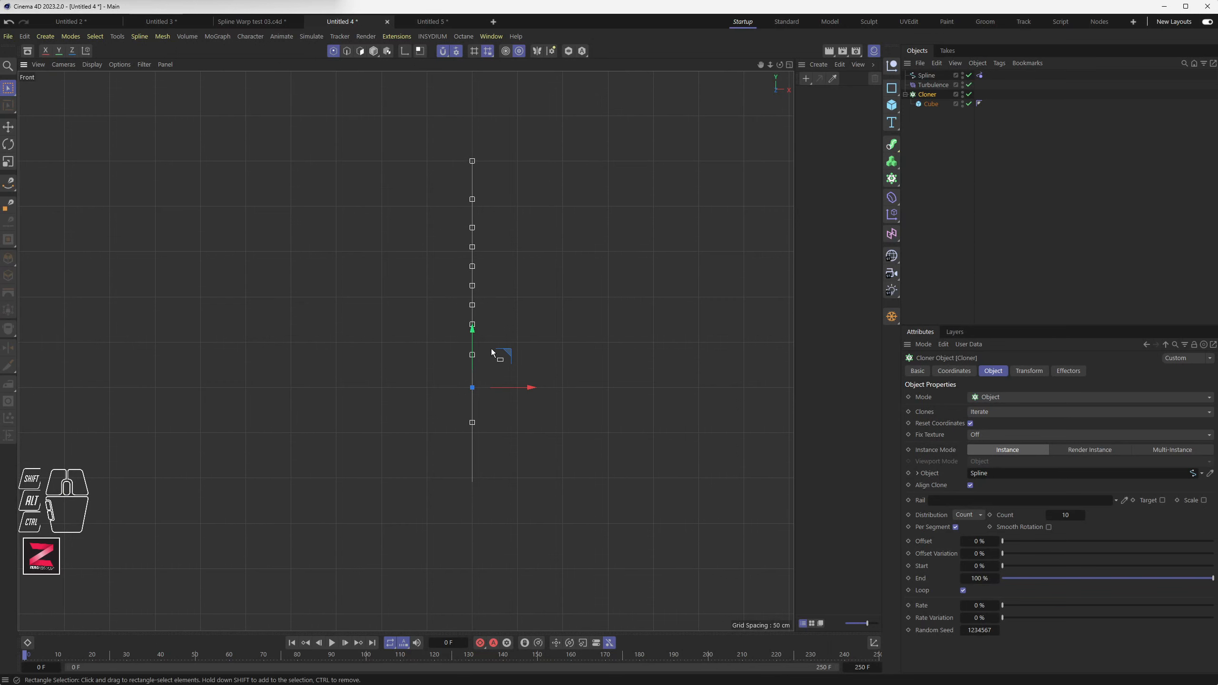
alt+middle_drag(527, 299, 474, 292)
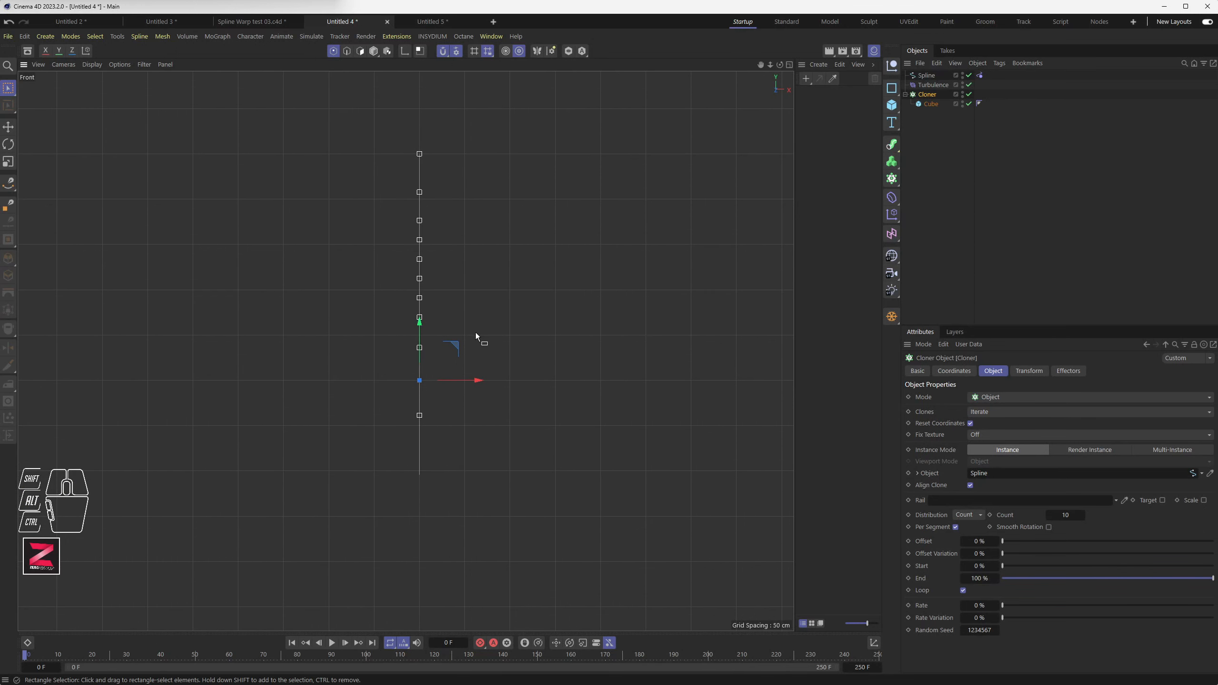
drag(388, 198, 508, 276)
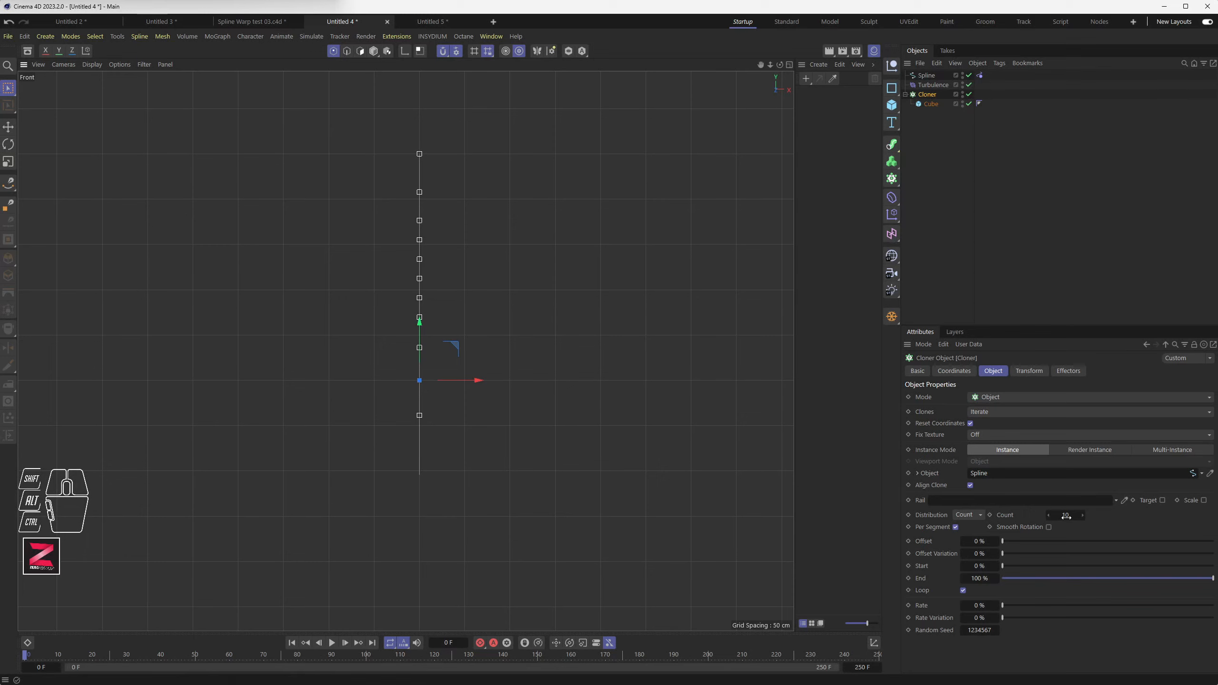
drag(1065, 516, 1081, 516)
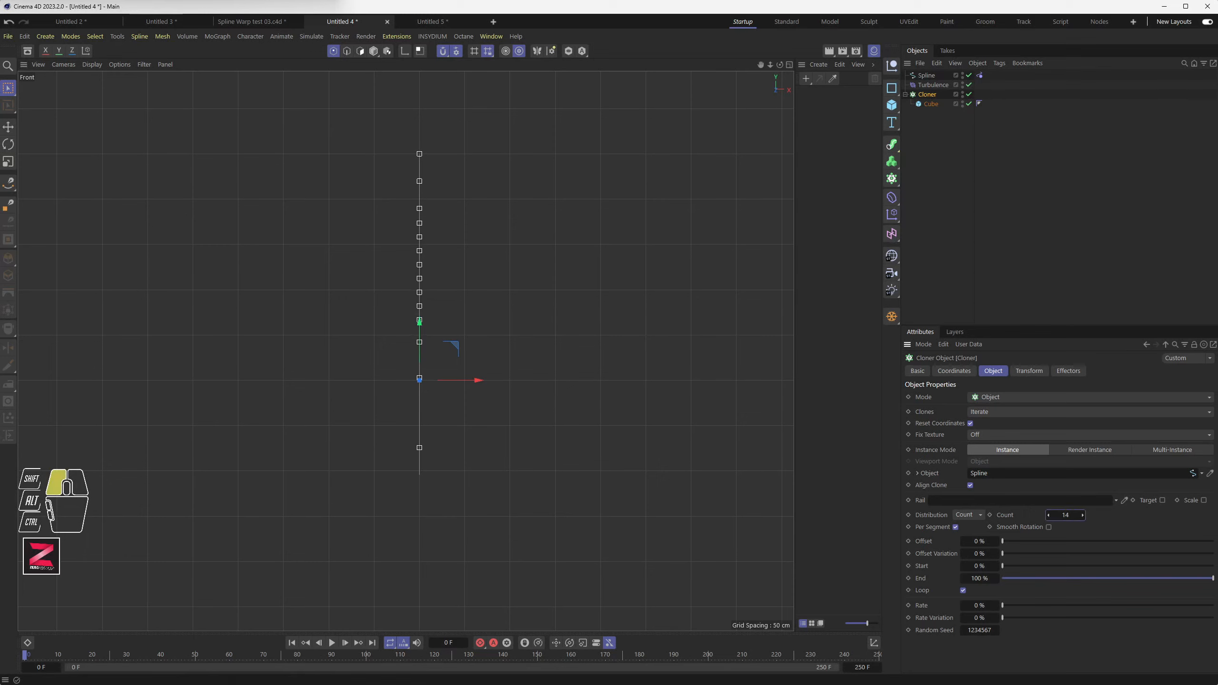
click(961, 516)
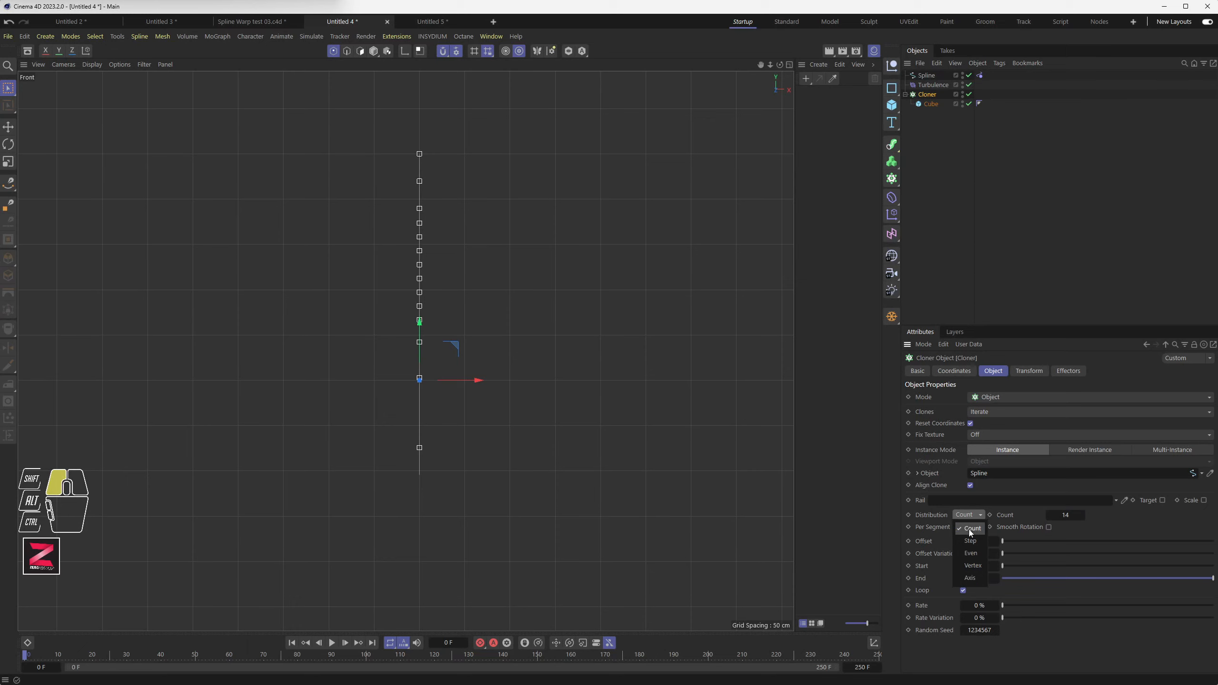
click(969, 530)
click(1065, 515)
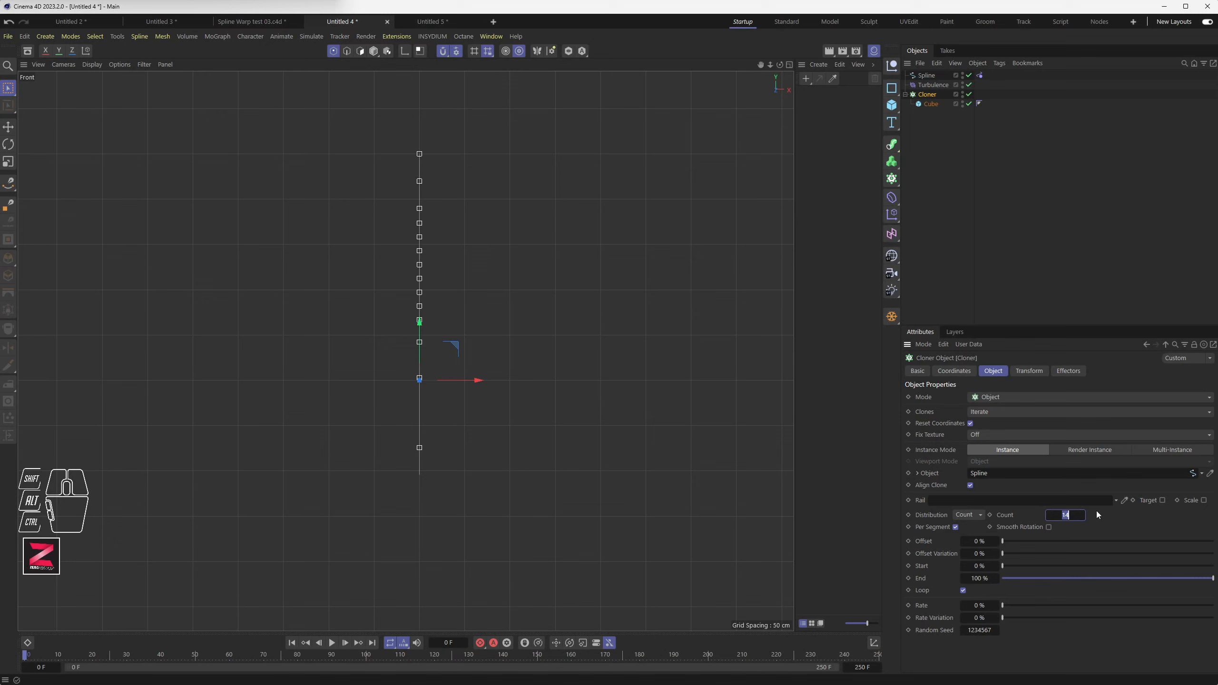
click(956, 527)
drag(1056, 515, 1069, 515)
Set the cloner's distribution to Vertex and view the cube strand in the perspective view.
click(968, 516)
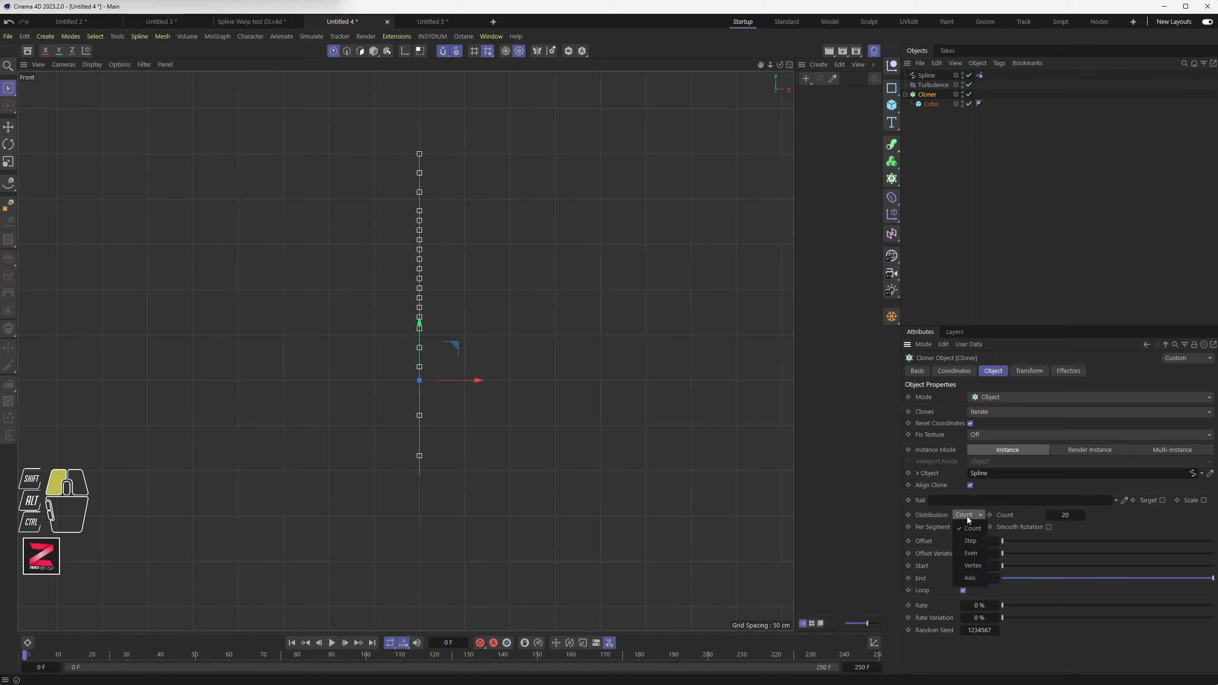
click(974, 567)
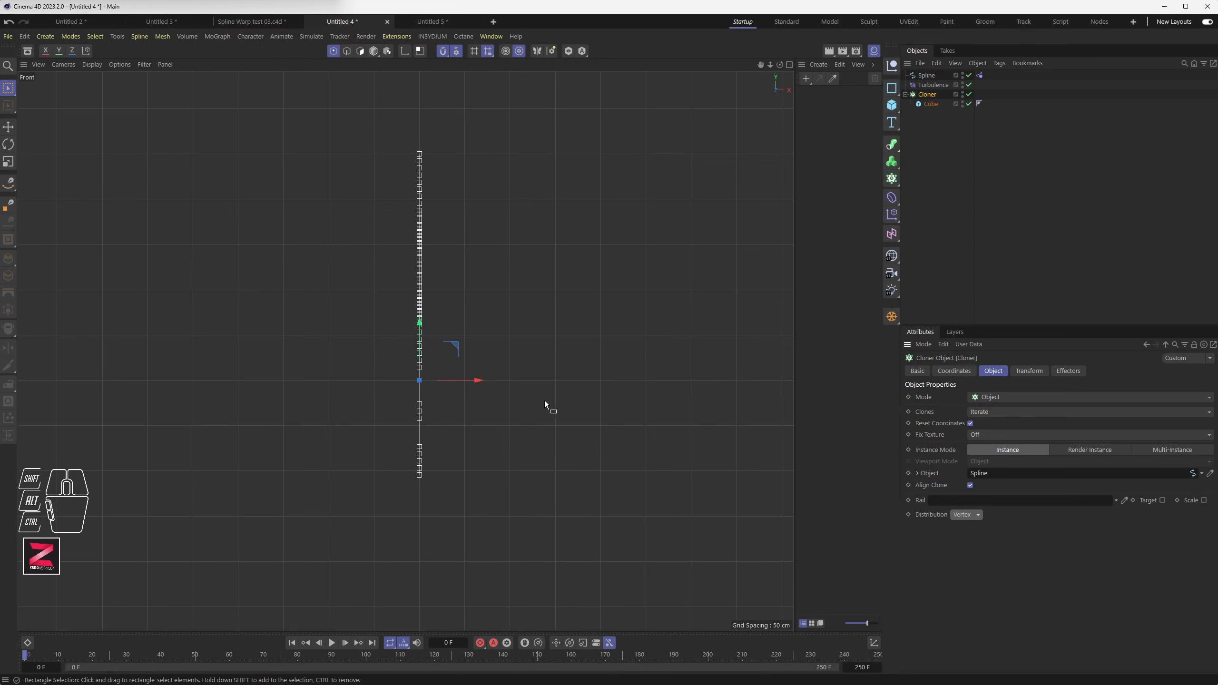
scroll(408, 321, up, 3)
scroll(416, 311, down, 1)
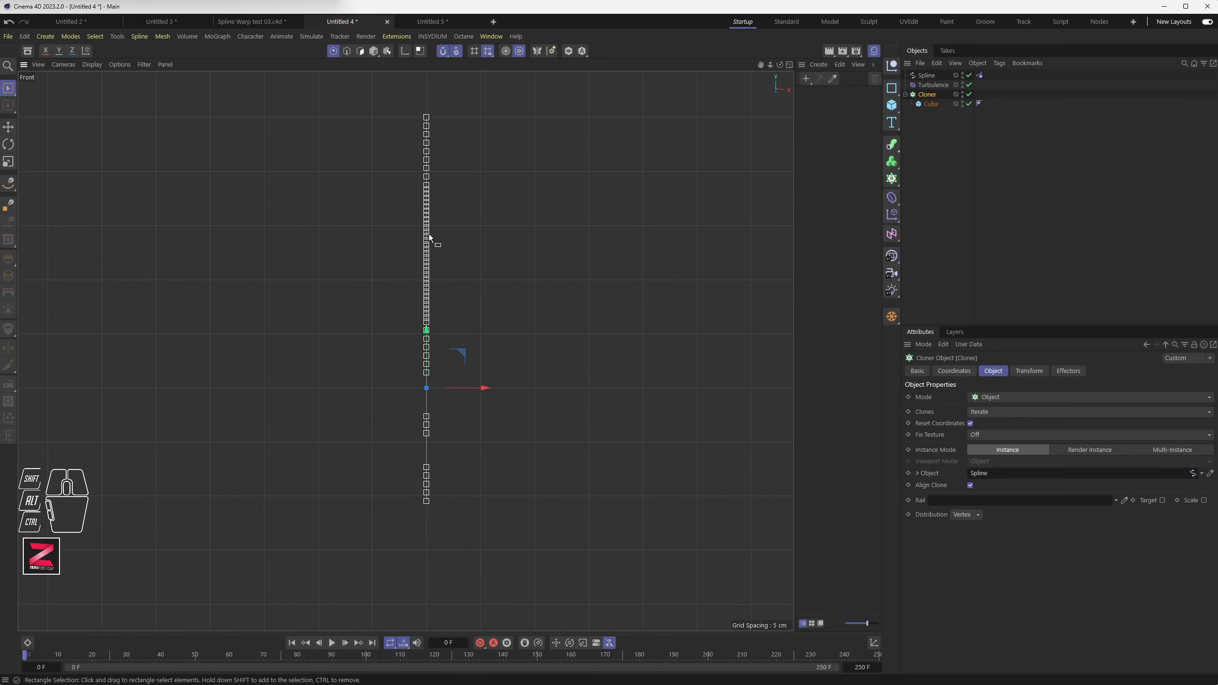
middle_click(436, 269)
middle_click(309, 234)
scroll(428, 353, down, 5)
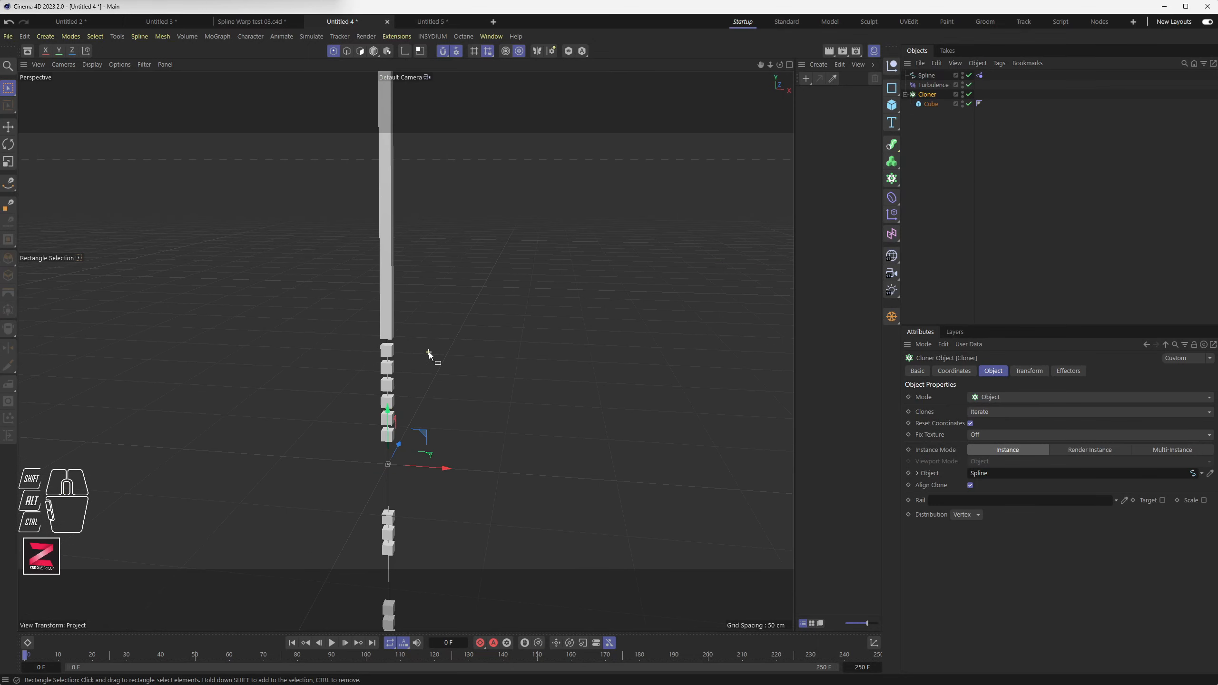
alt+middle_drag(444, 263, 432, 302)
drag(117, 64, 151, 242)
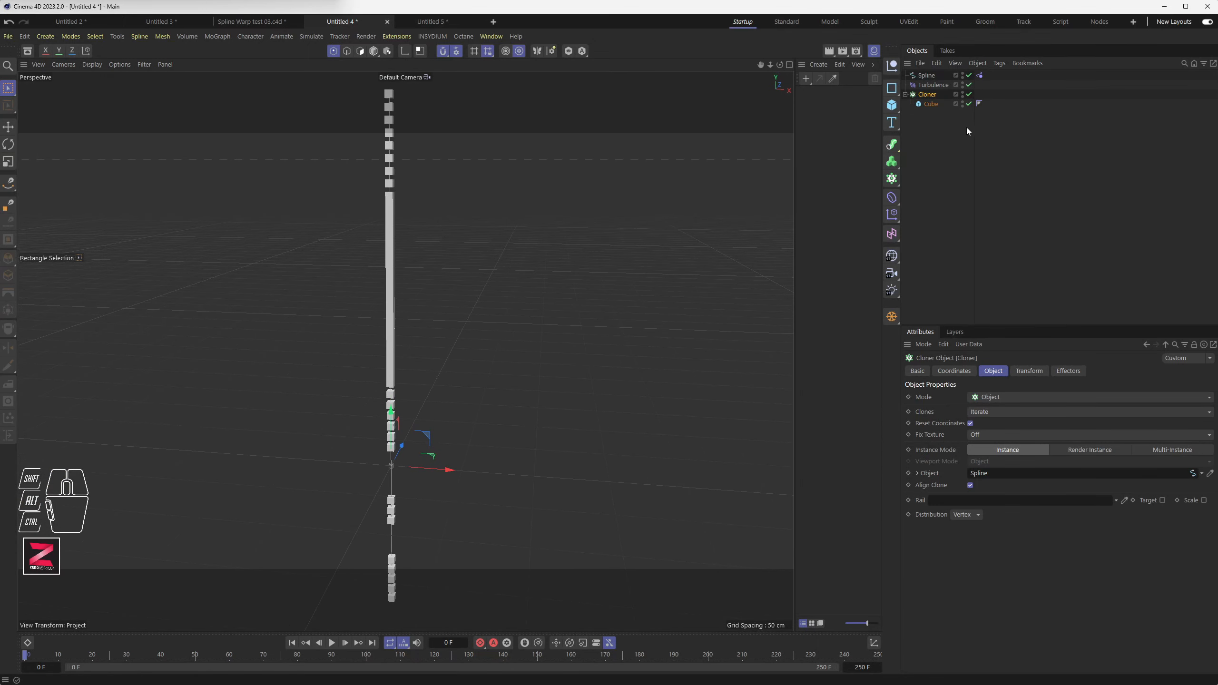
Select the spline and play the rope simulation with the vertex-distributed cubes, stopping it partway.
click(926, 76)
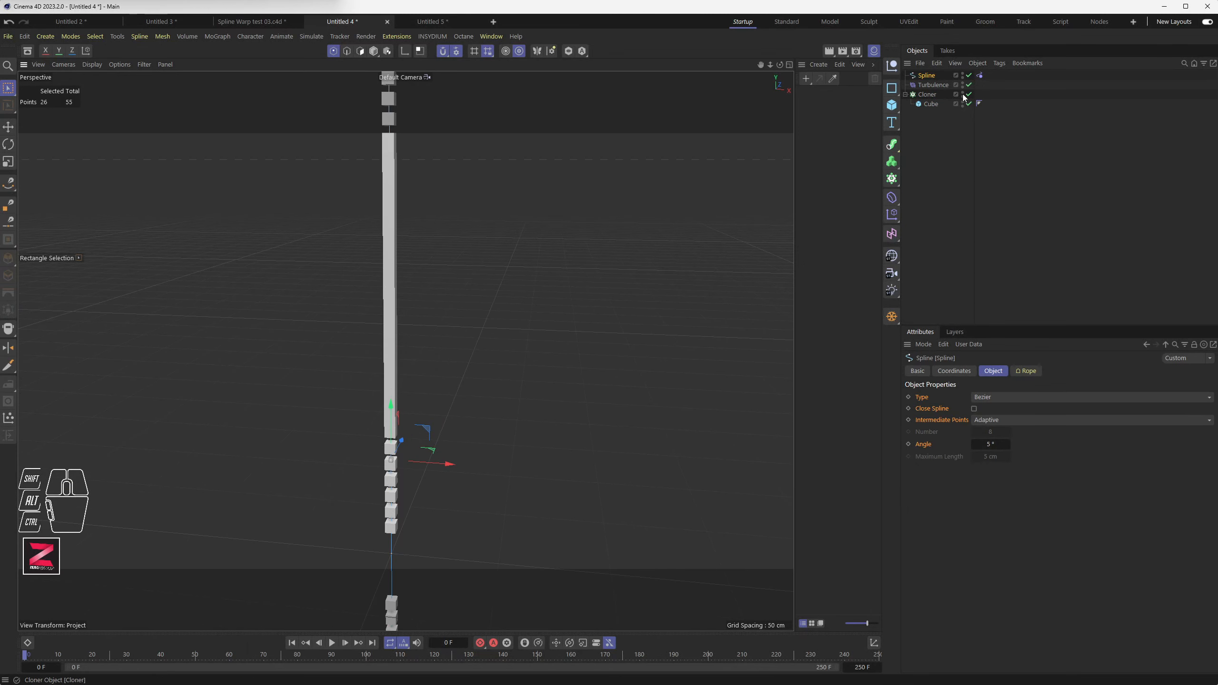
scroll(420, 242, down, 4)
scroll(421, 242, down, 2)
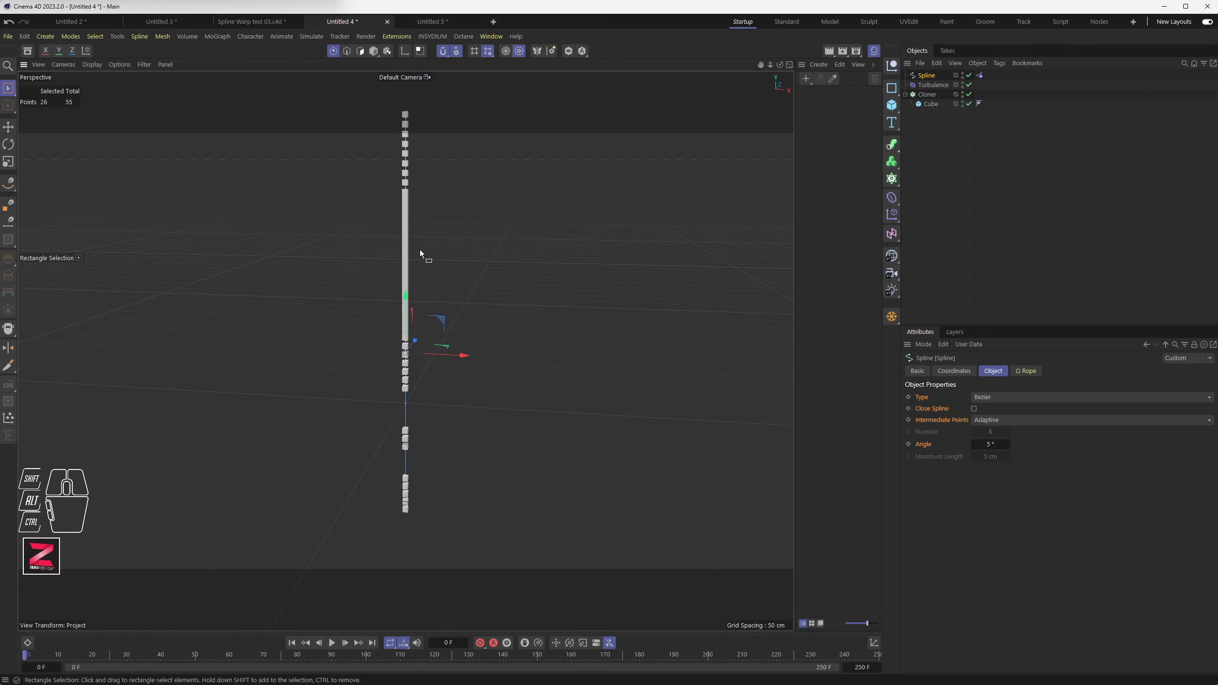
click(331, 643)
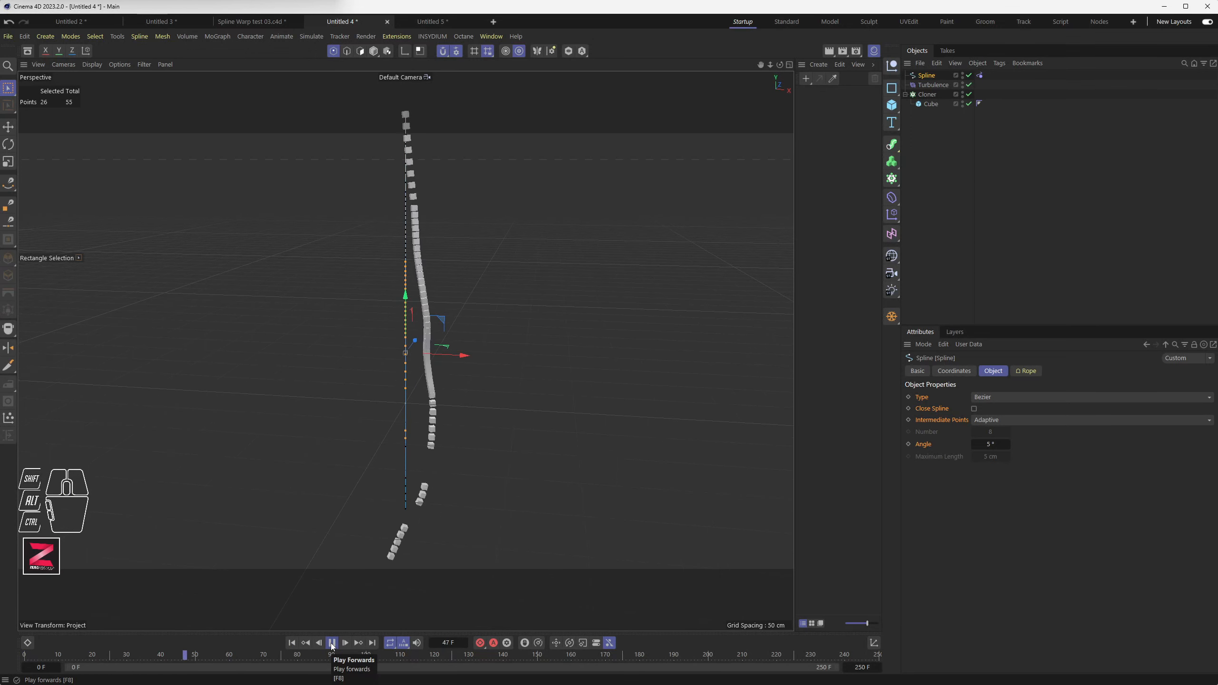
click(332, 643)
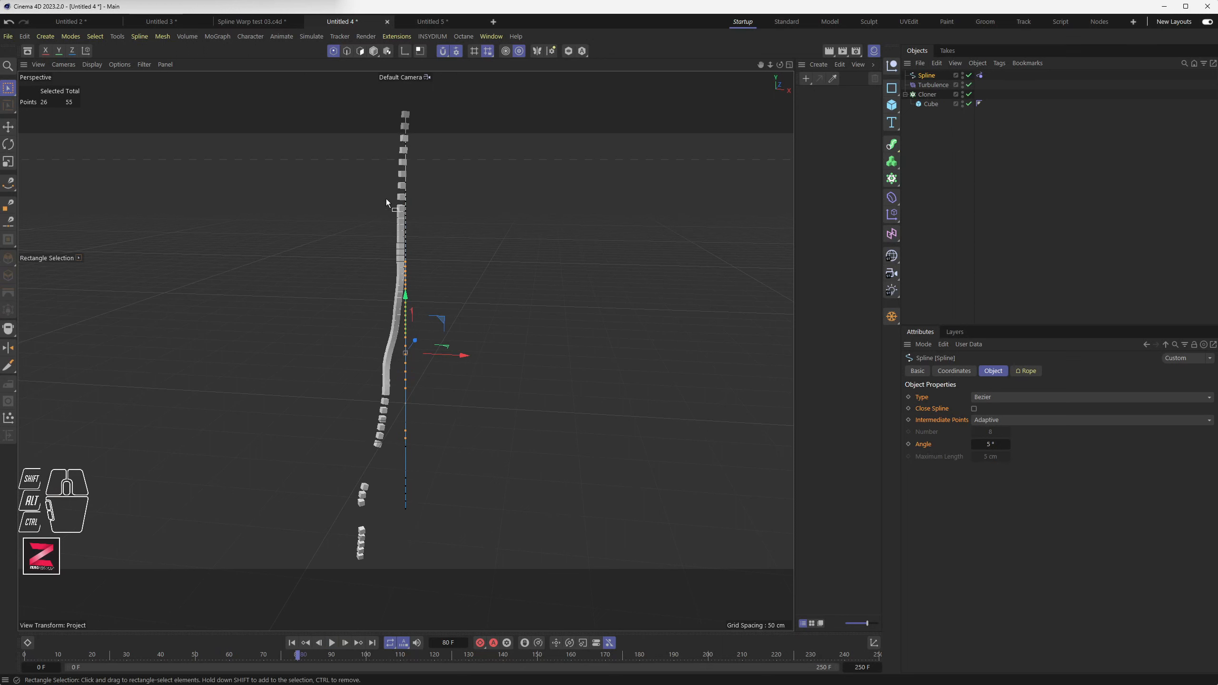
Change the cloner's distribution back to Count and set the count to 40.
click(927, 94)
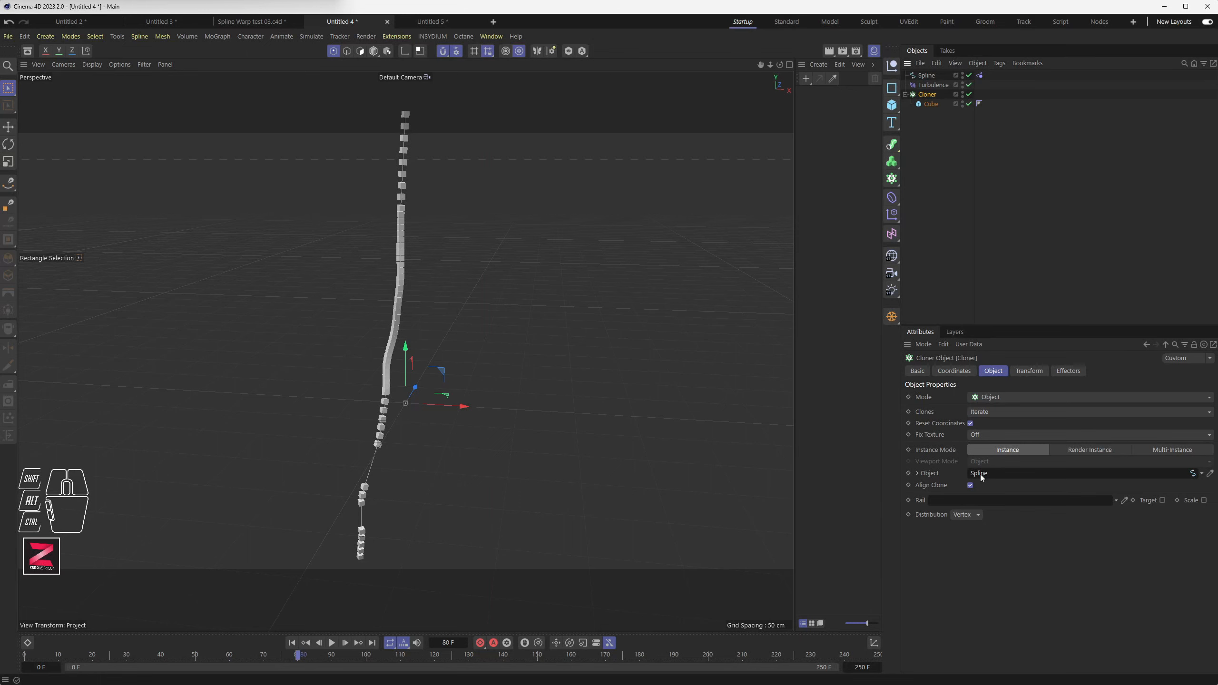
click(964, 516)
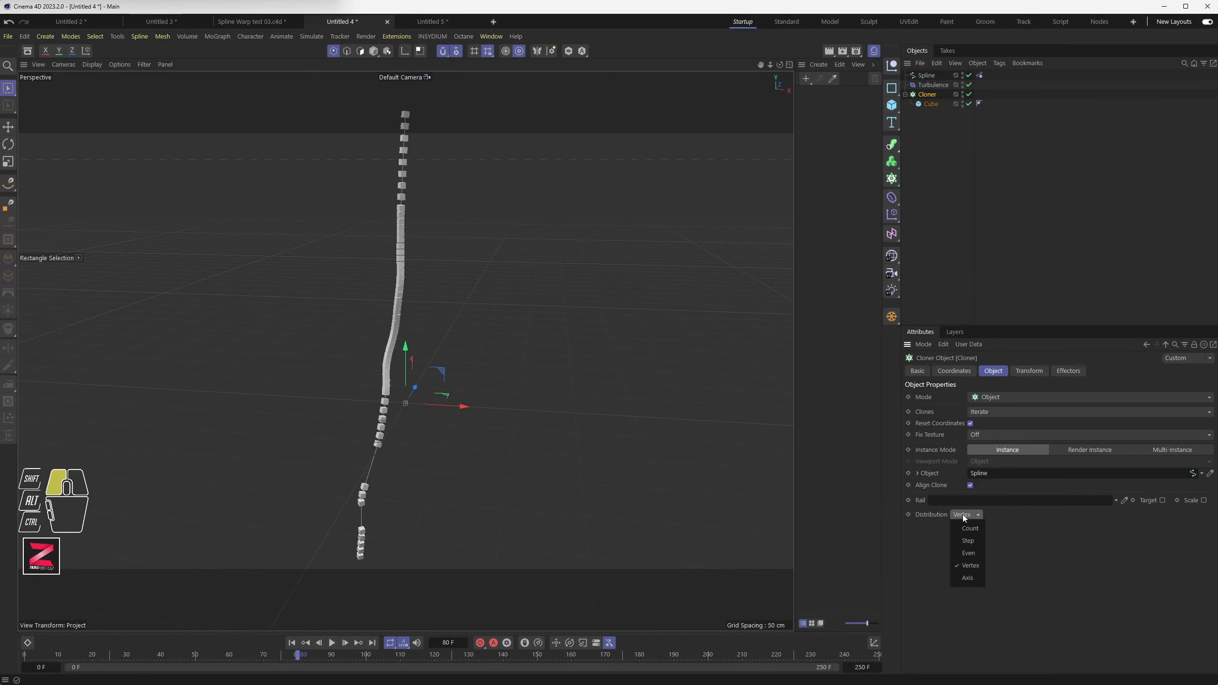
click(969, 529)
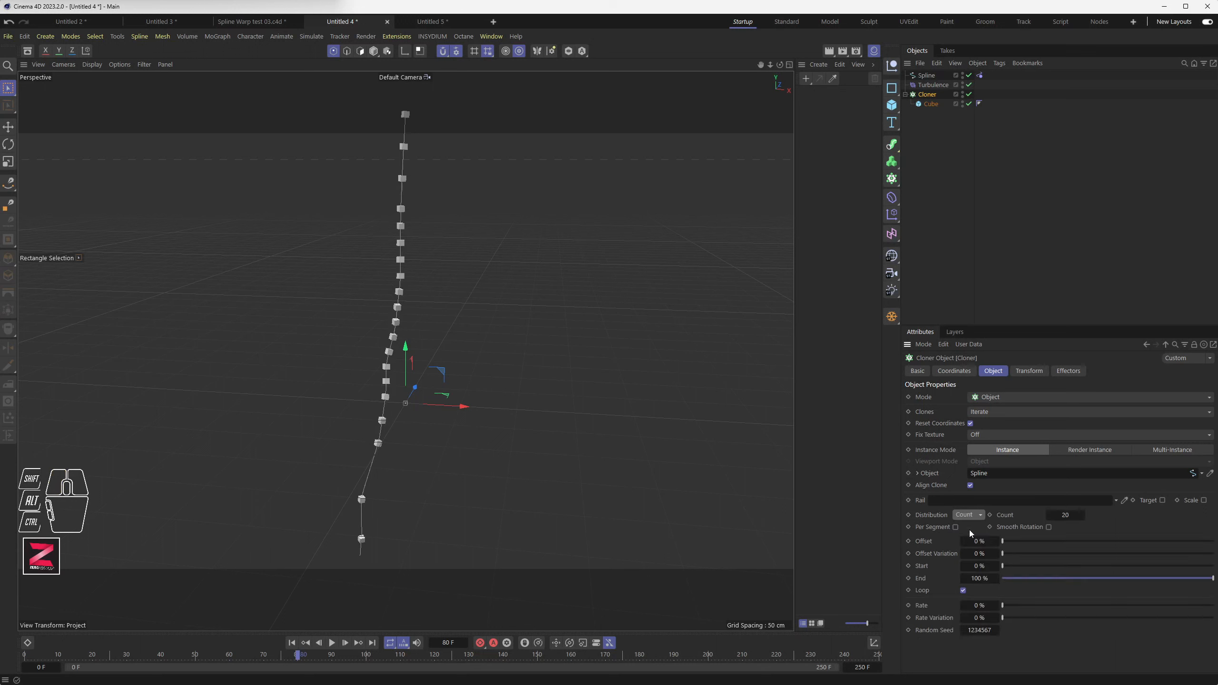
double_click(1066, 515)
text(40)
key(Return)
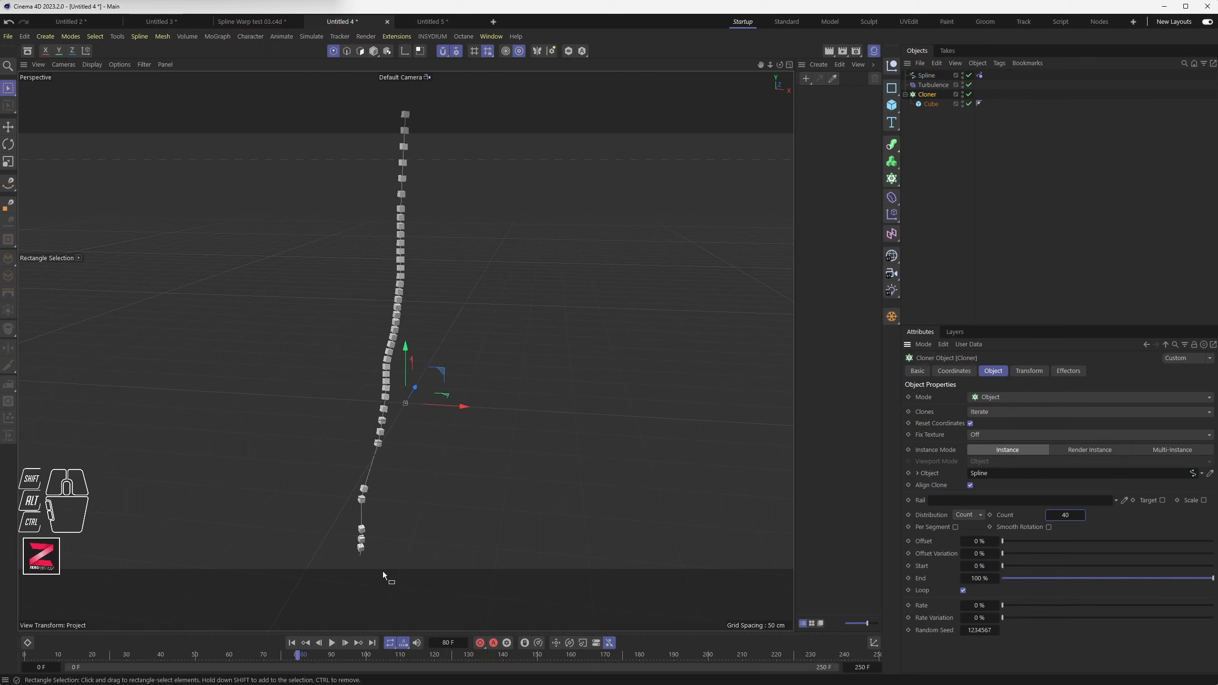
Replay the rope simulation from the first frame with the count-distributed cubes, stopping it partway.
click(292, 643)
click(332, 642)
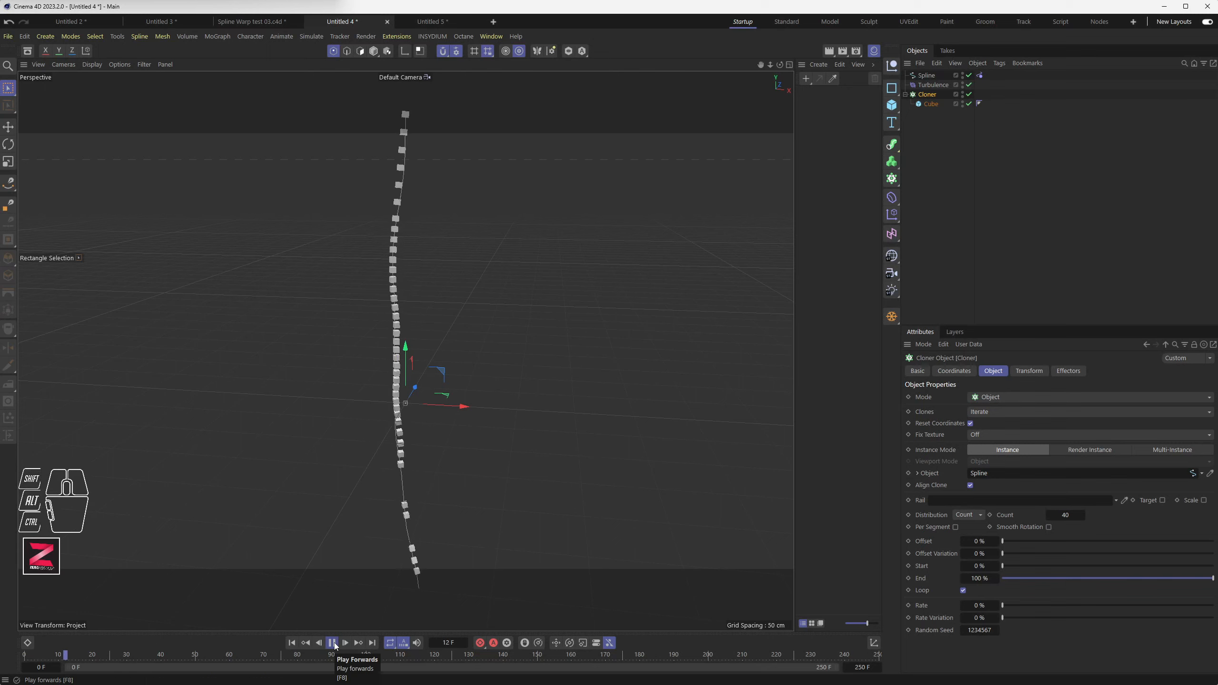
click(332, 643)
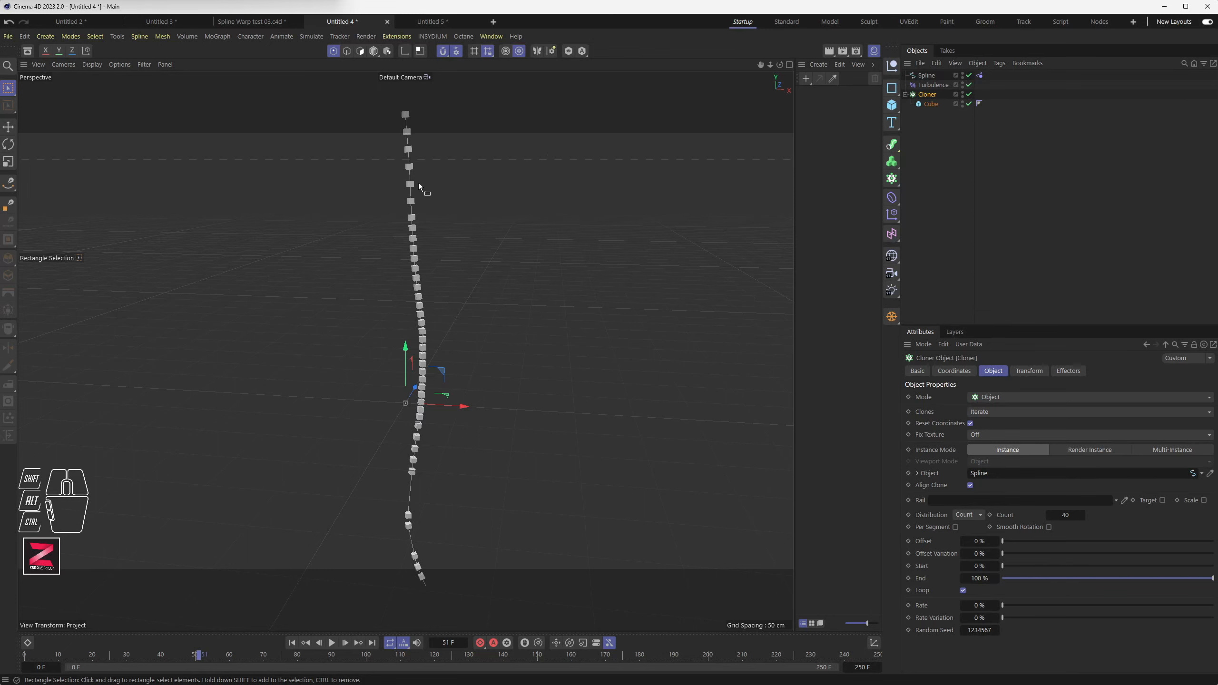
Switch to the Untitled 5 document and move the helix out of the Sweep to the top level of the hierarchy.
click(469, 21)
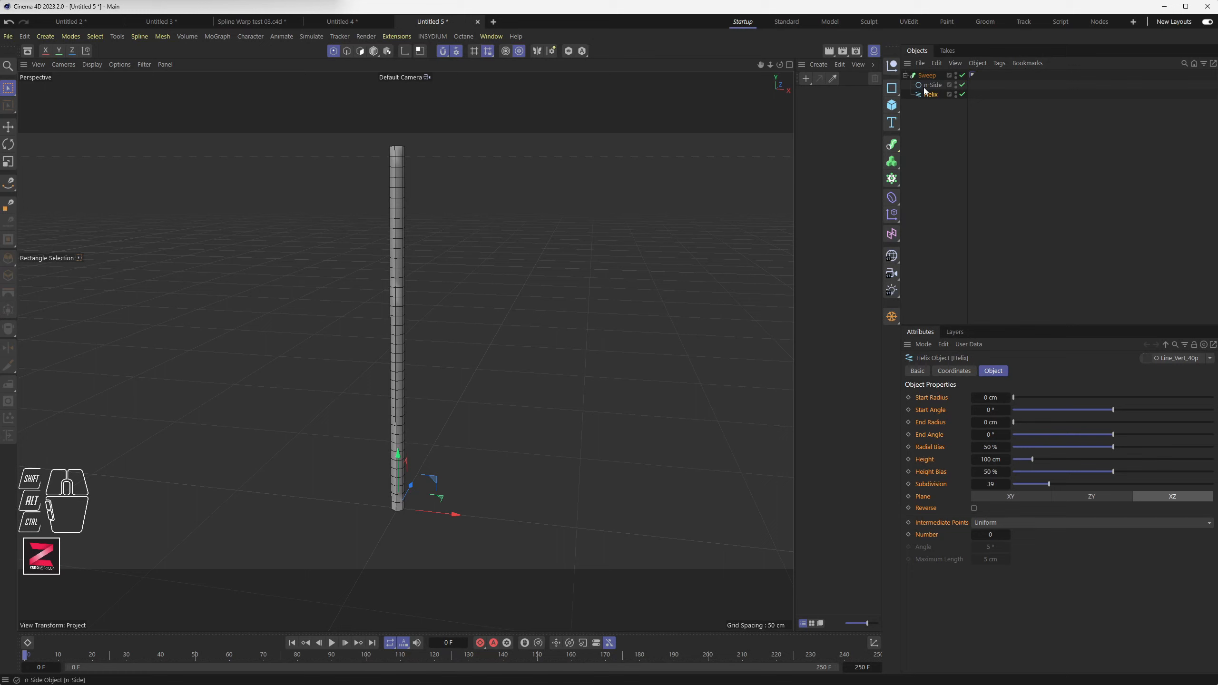
drag(926, 91, 927, 92)
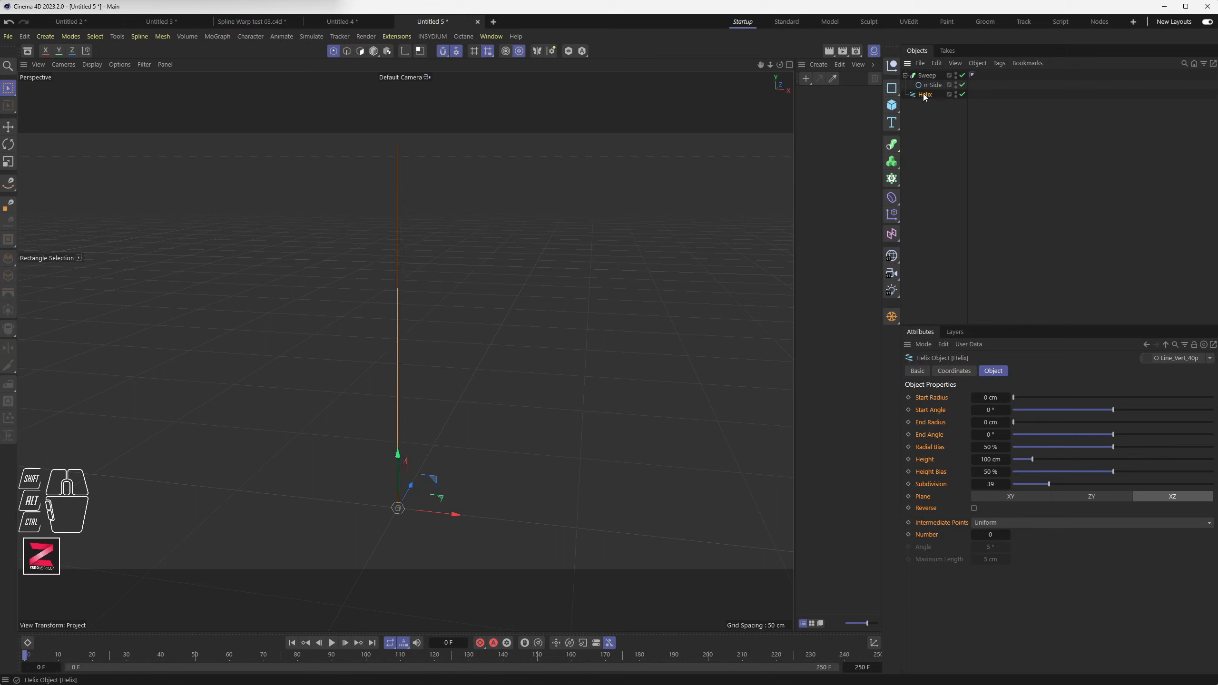
drag(926, 95, 930, 98)
Add a cloner and a cube, setting the cube's size to 2 cm in X, Y and Z.
click(892, 179)
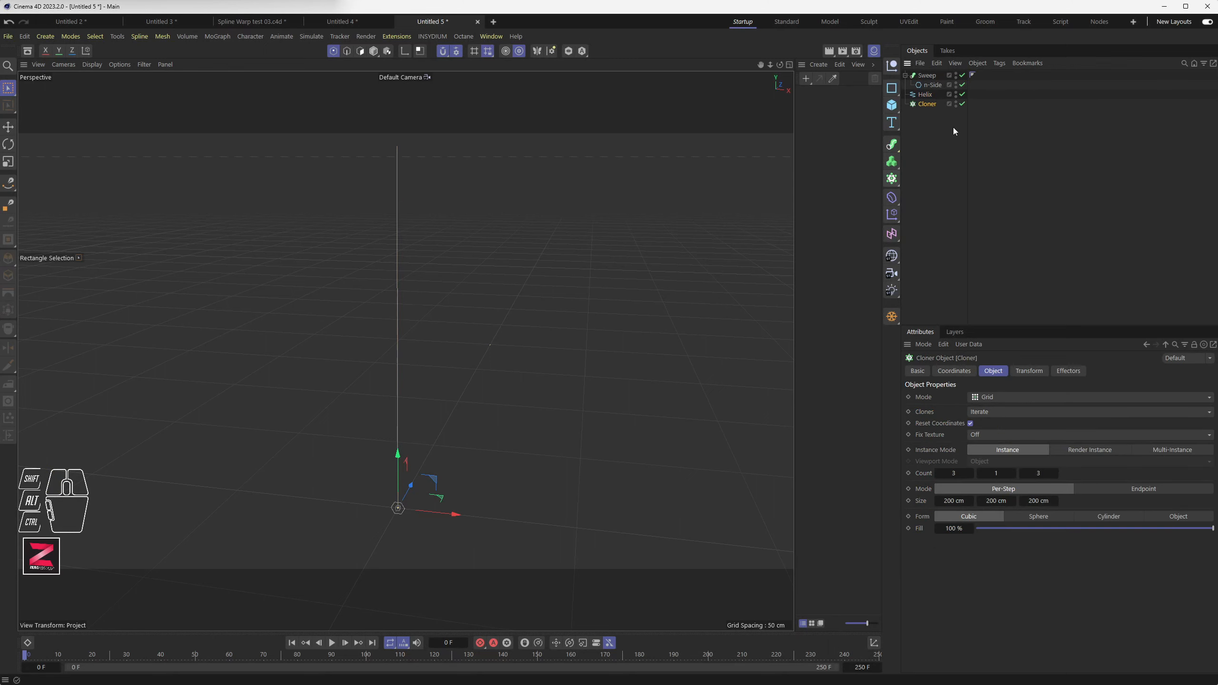
click(892, 106)
double_click(981, 398)
text(2)
key(Tab)
text(2)
key(Tab)
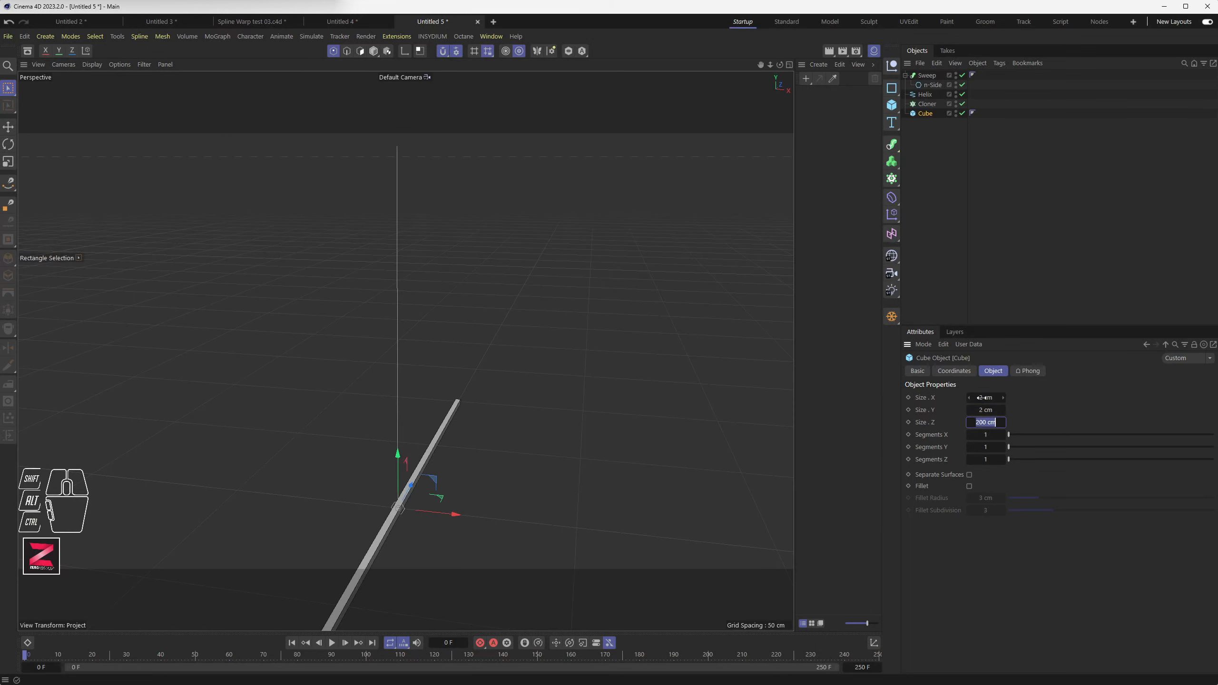
text(2)
key(Tab)
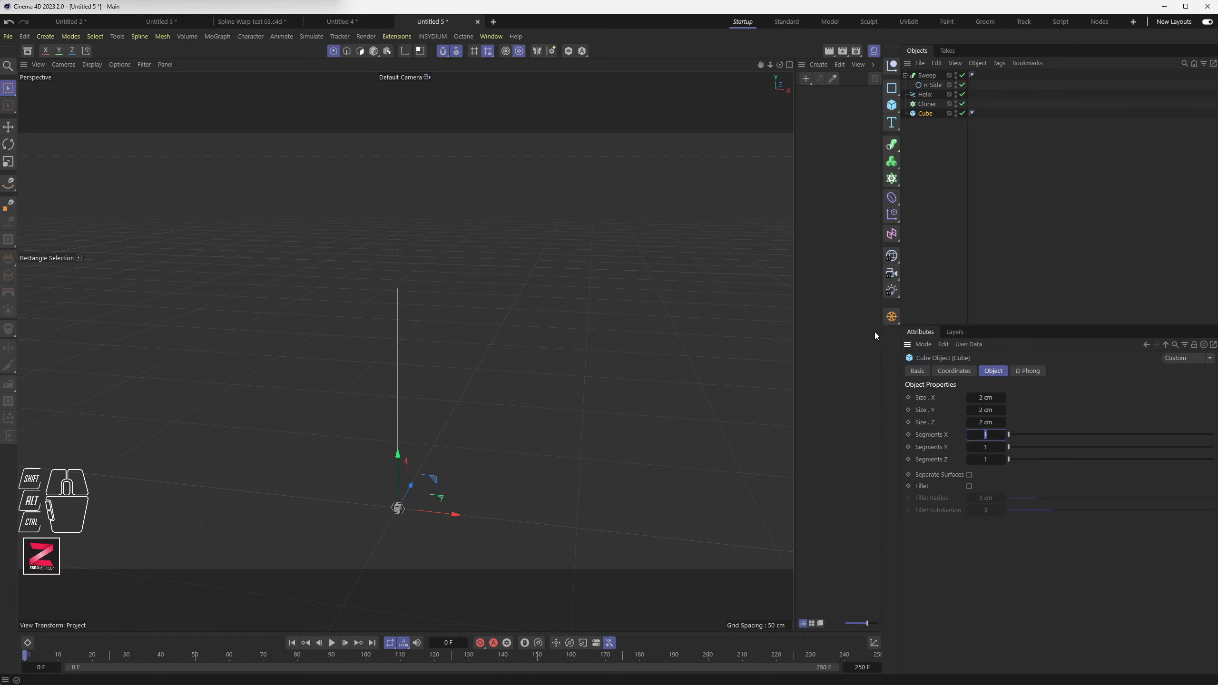
Nest the cube under the cloner, set the cloner's mode to Object and assign the helix as its object.
drag(925, 114, 931, 108)
click(930, 104)
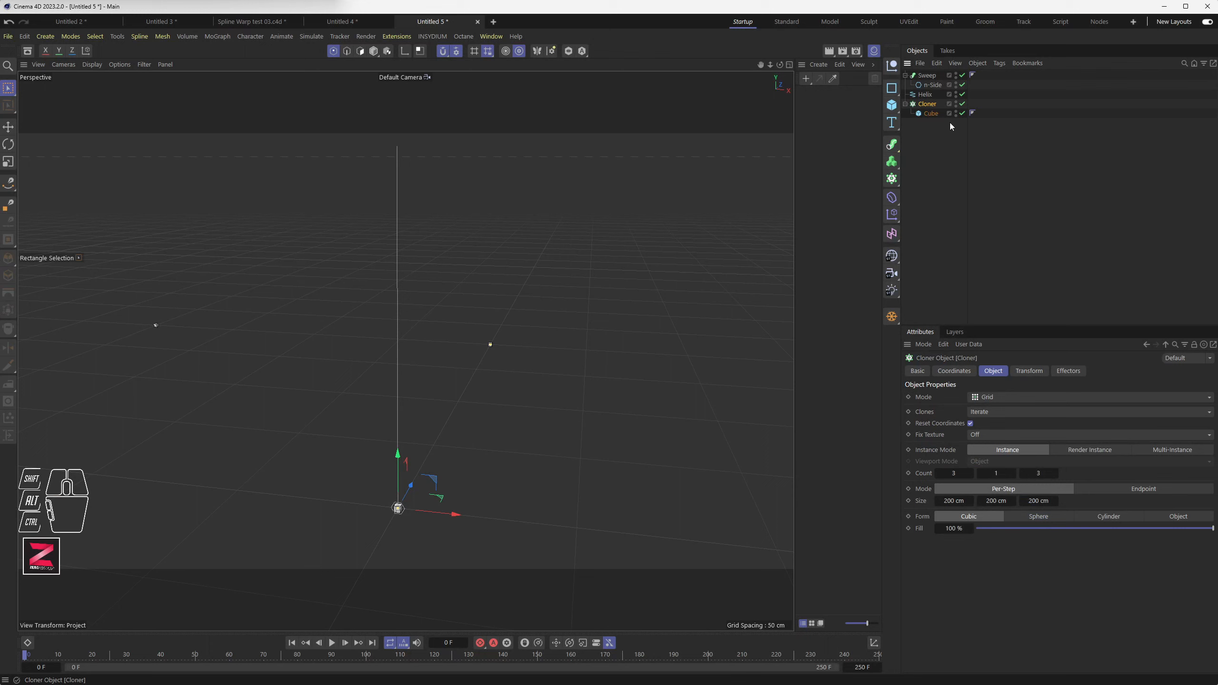
click(1005, 398)
click(1010, 411)
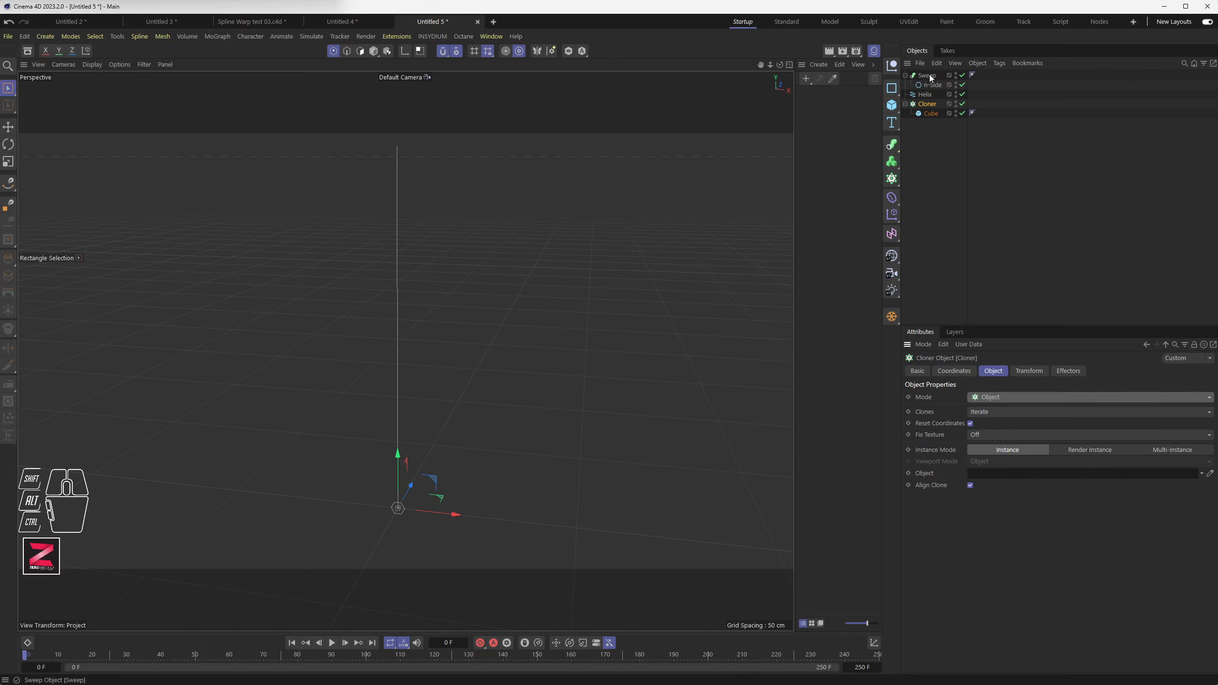
drag(925, 94, 929, 99)
drag(1008, 394, 1005, 474)
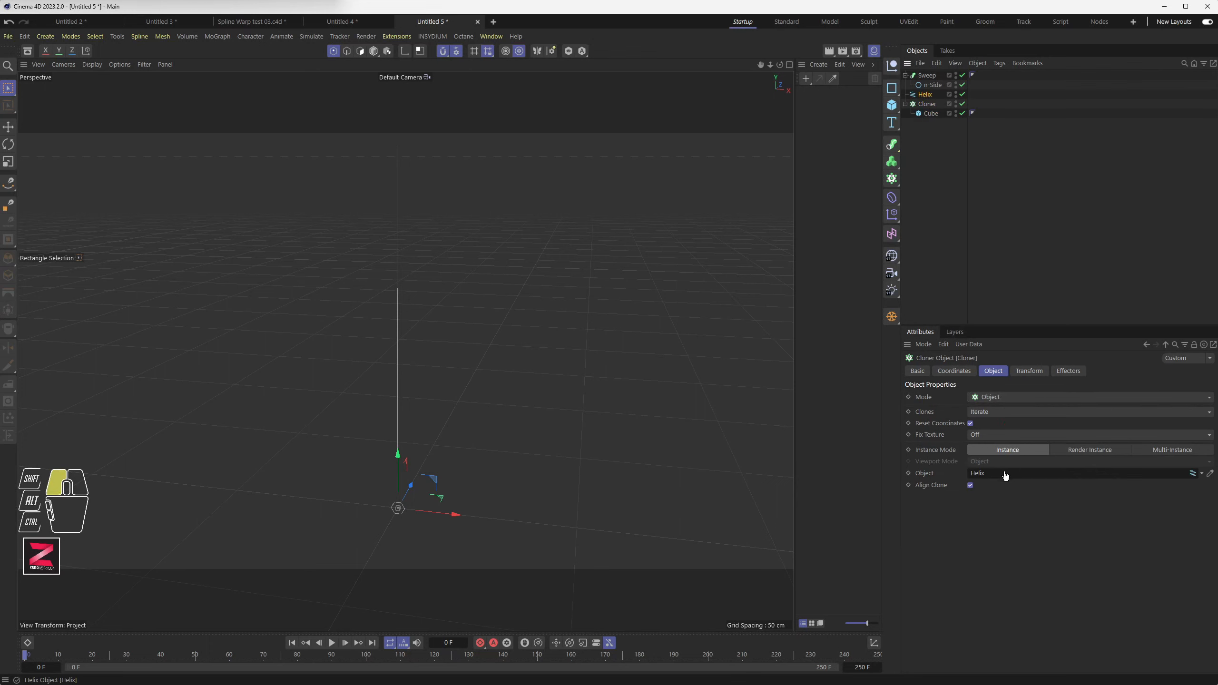
Distribute the cubes by Count with a count of 26, and set the helix's subdivision to 57.
drag(967, 516, 971, 527)
mouse_move(1070, 514)
mouse_down()
mouse_move(1087, 514)
mouse_move(1068, 515)
mouse_up()
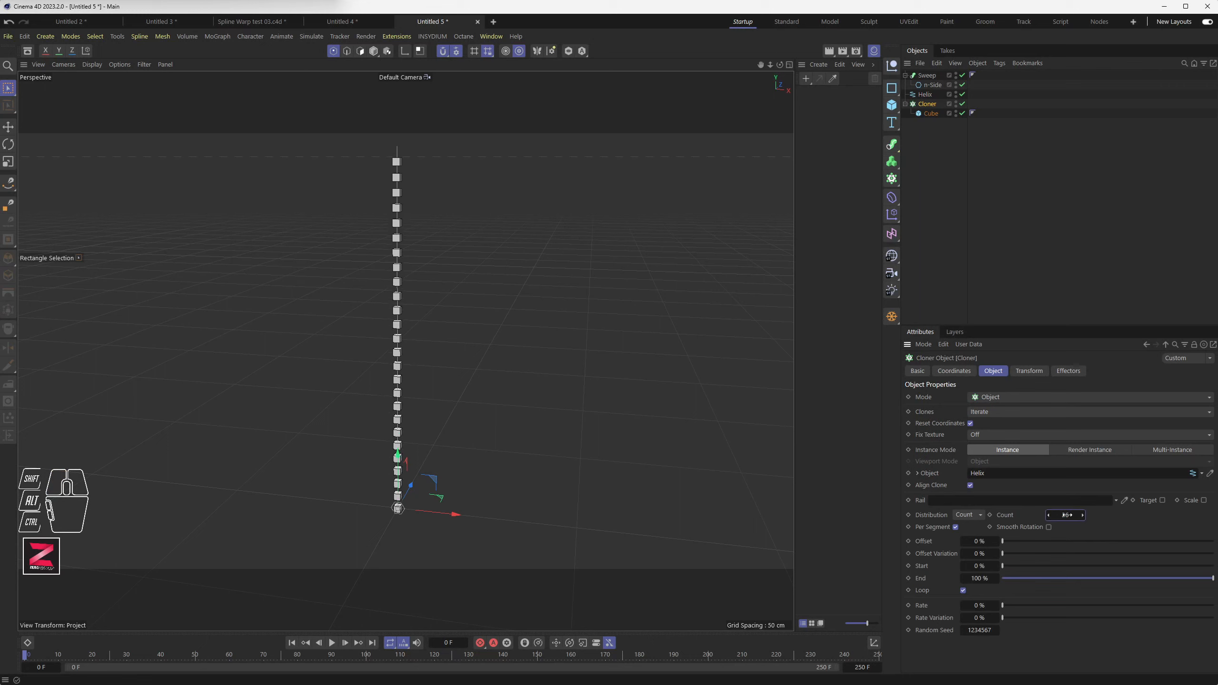
click(925, 95)
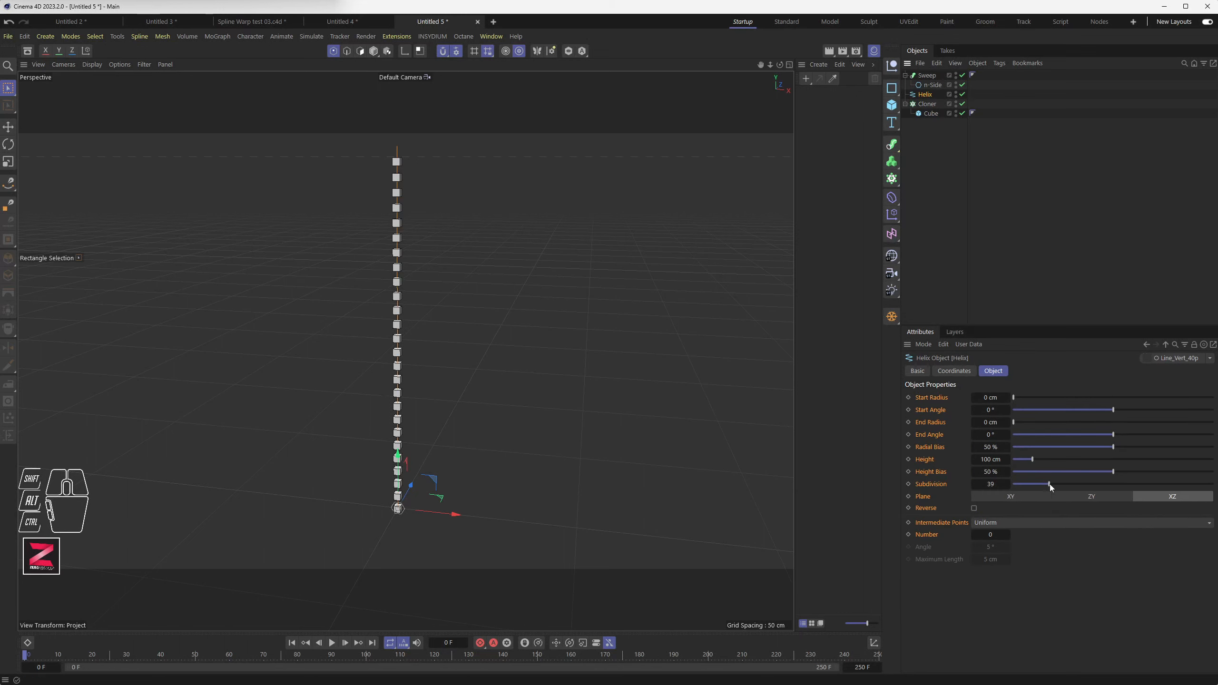
drag(1049, 484, 1068, 485)
Set the cloner's distribution to Vertex and the helix's subdivision to 31.
click(928, 104)
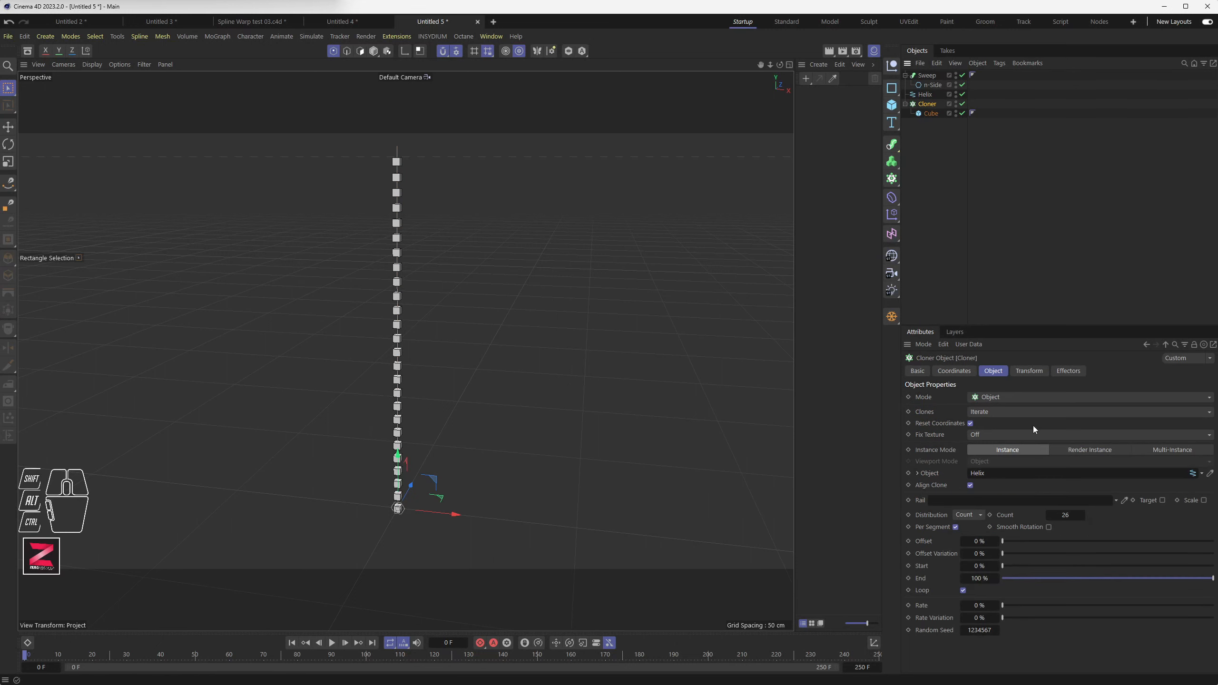
drag(969, 514, 974, 569)
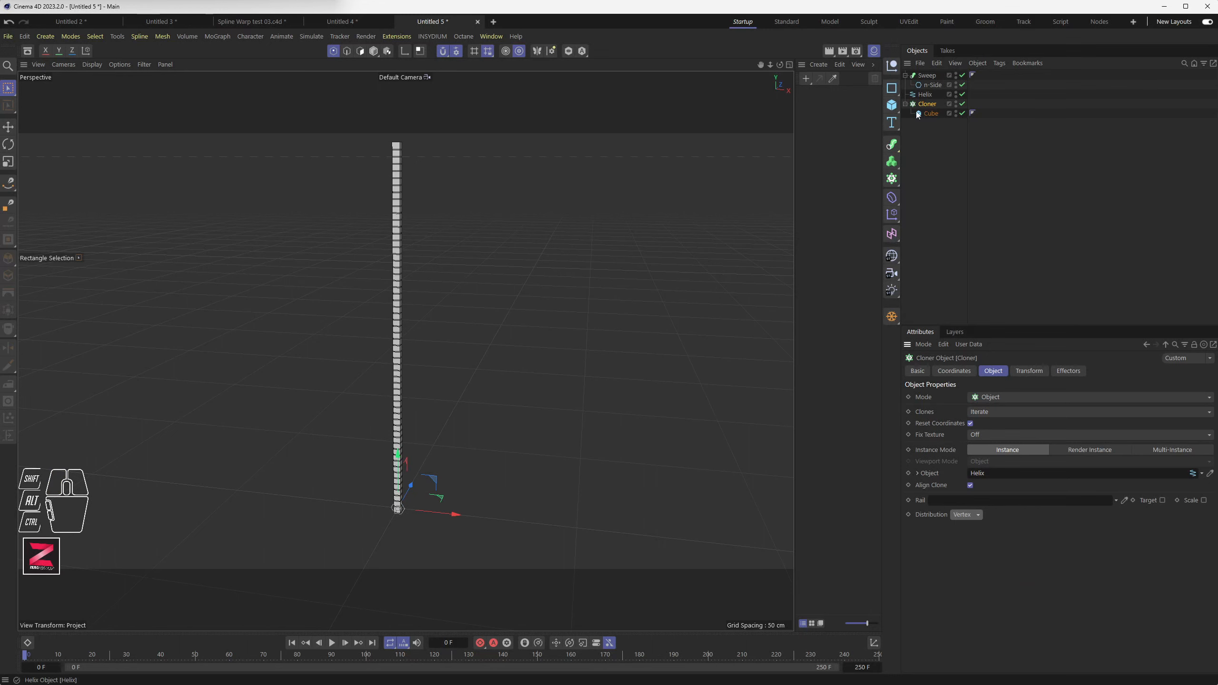
drag(925, 97, 925, 97)
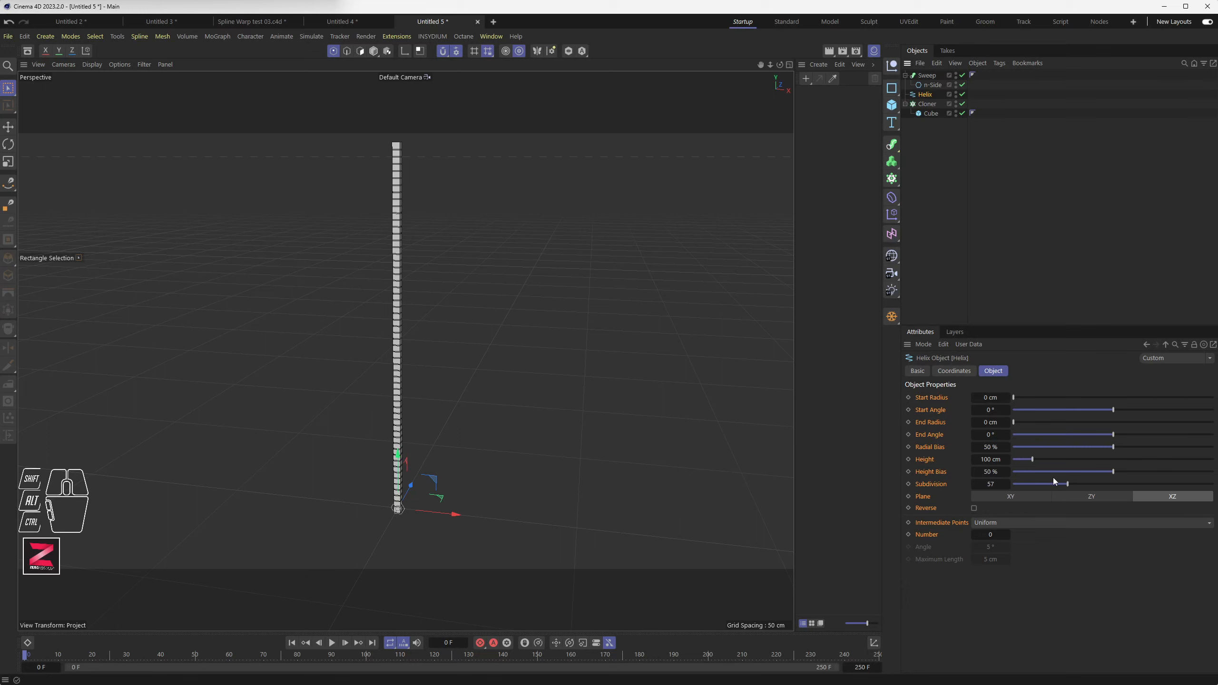
drag(1067, 484, 1042, 483)
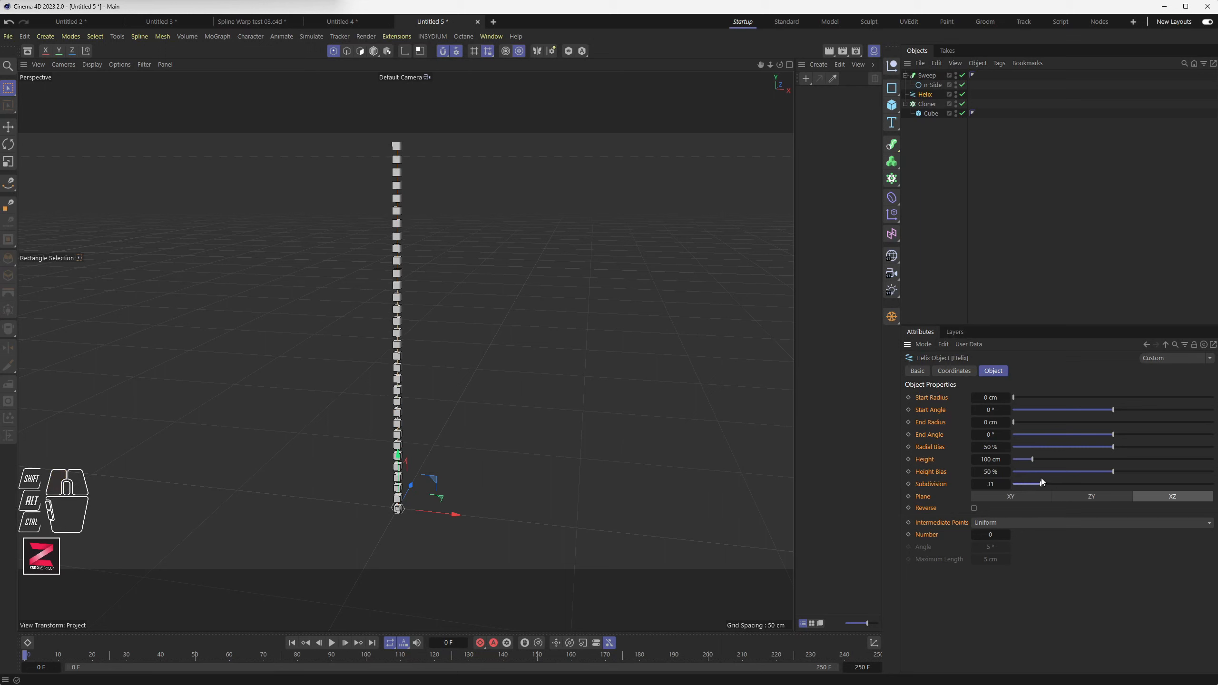